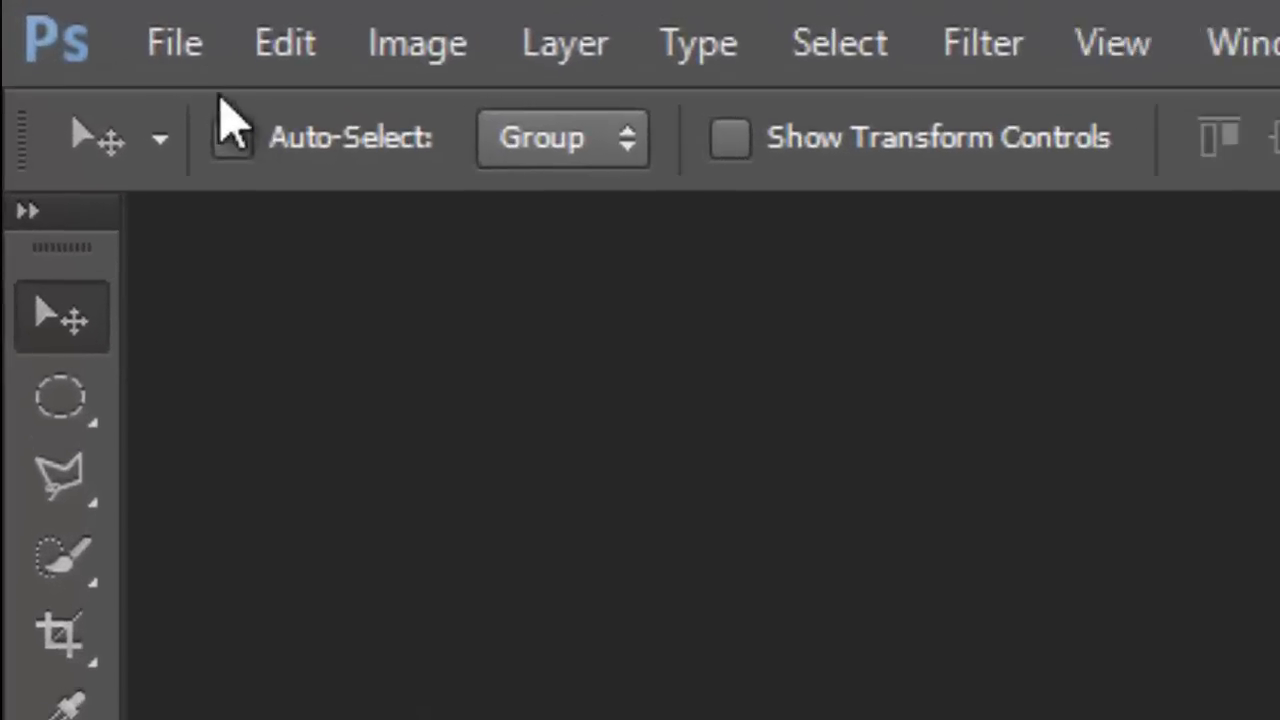
Start a new Custom-preset document sized 1920 × 1080 pixels
left_click(205, 48)
left_click(350, 112)
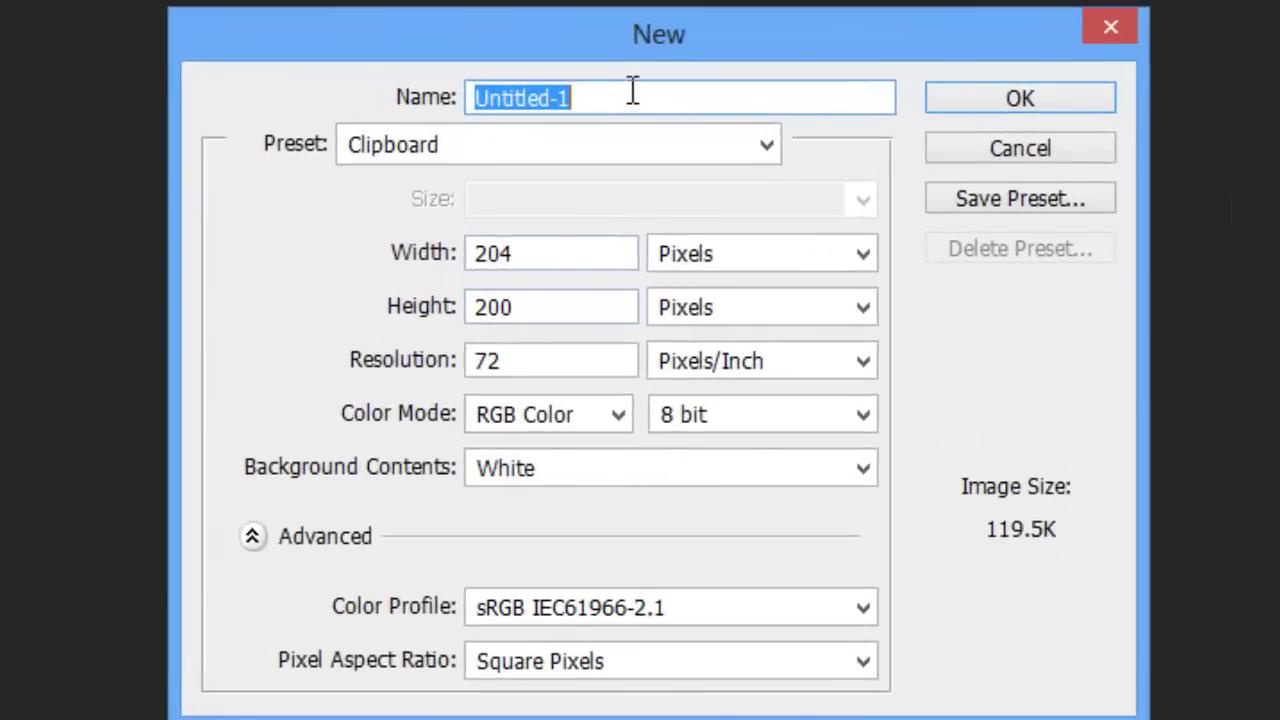
left_click(629, 91)
left_click(551, 132)
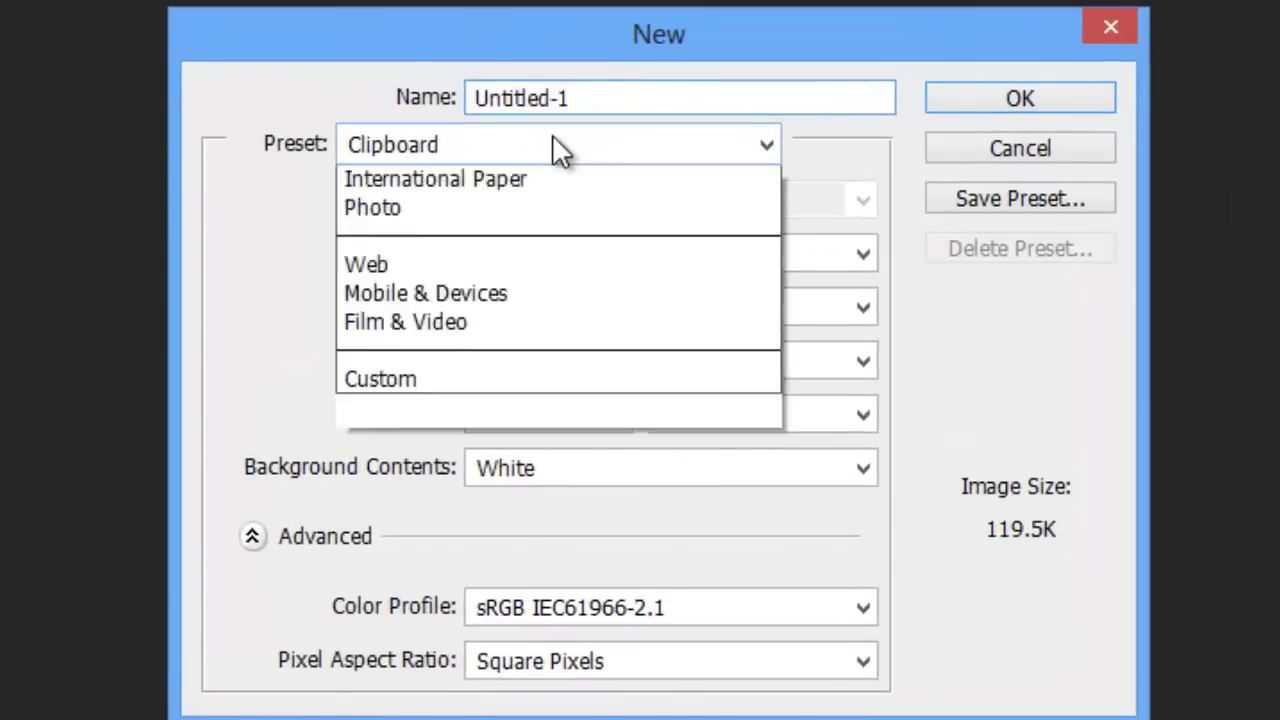
left_click(475, 488)
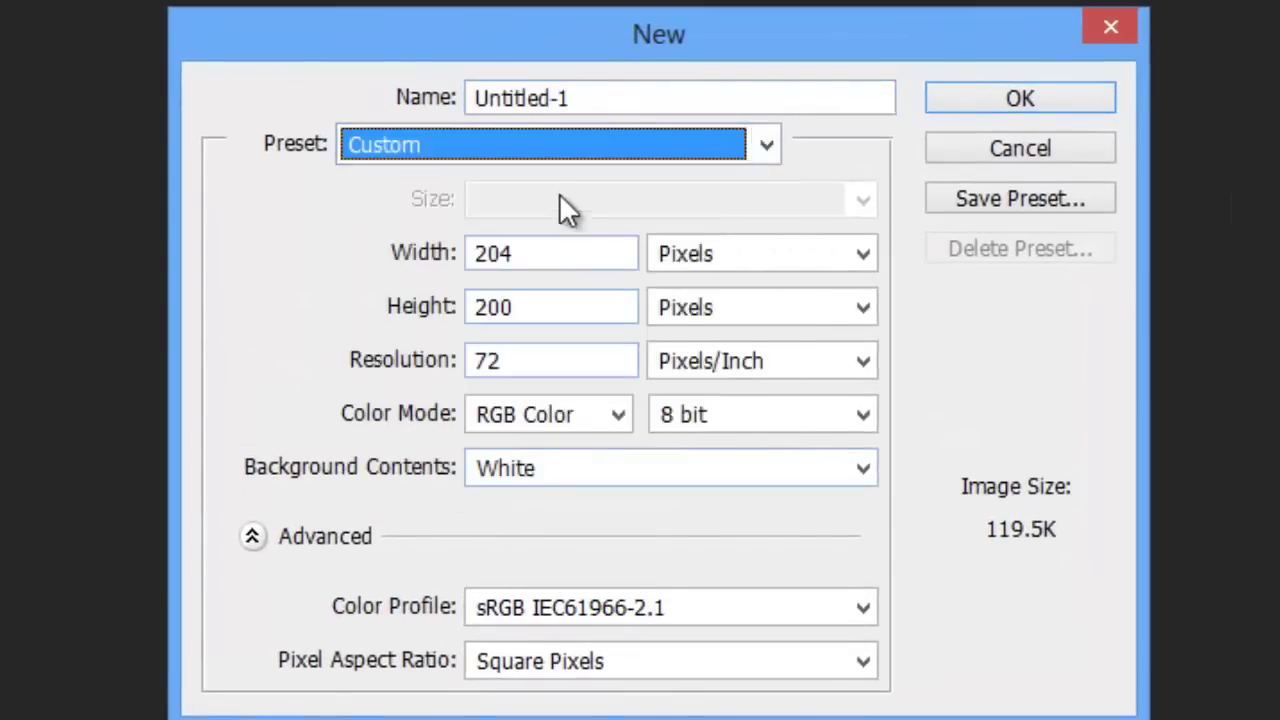
left_click_drag(556, 252, 440, 285)
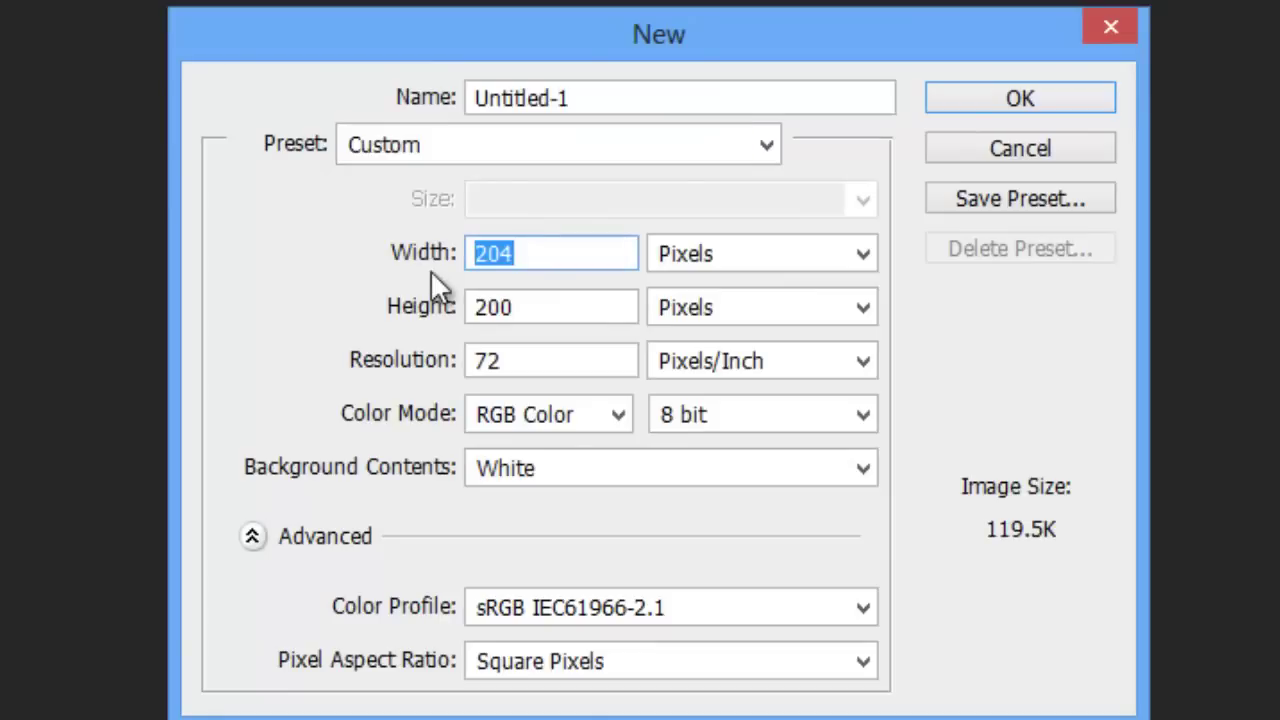
type("10")
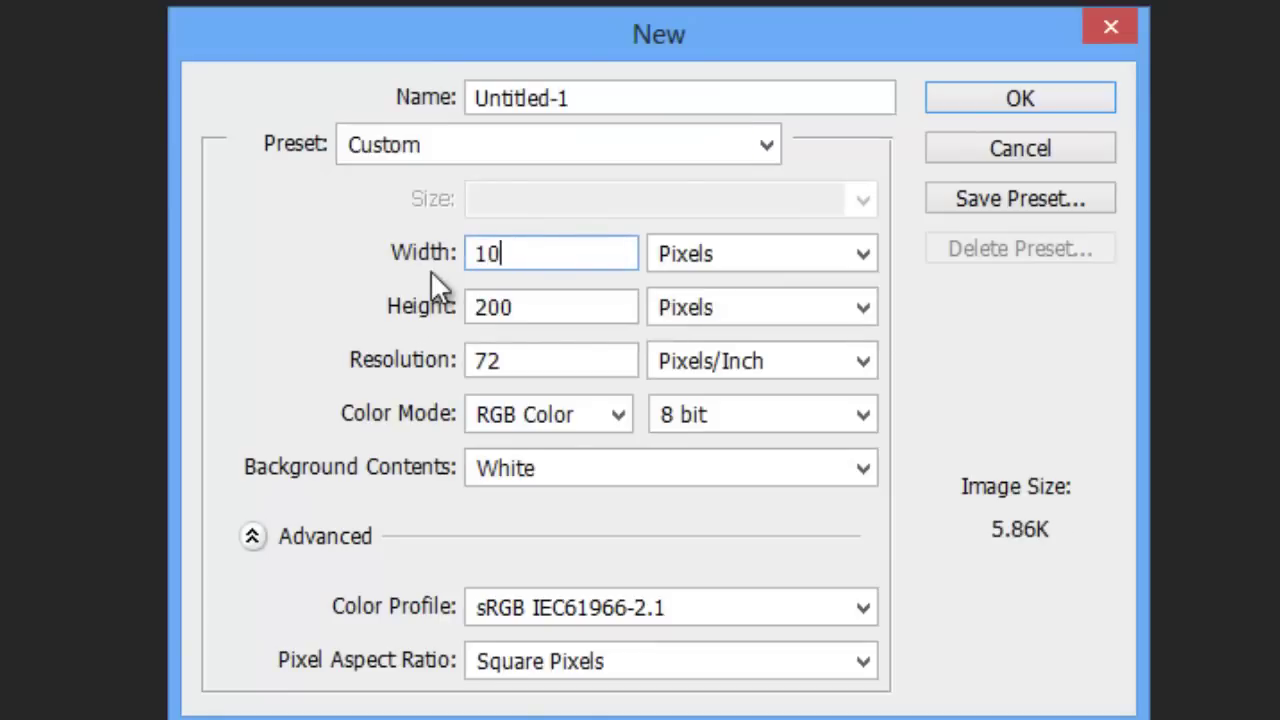
type("90")
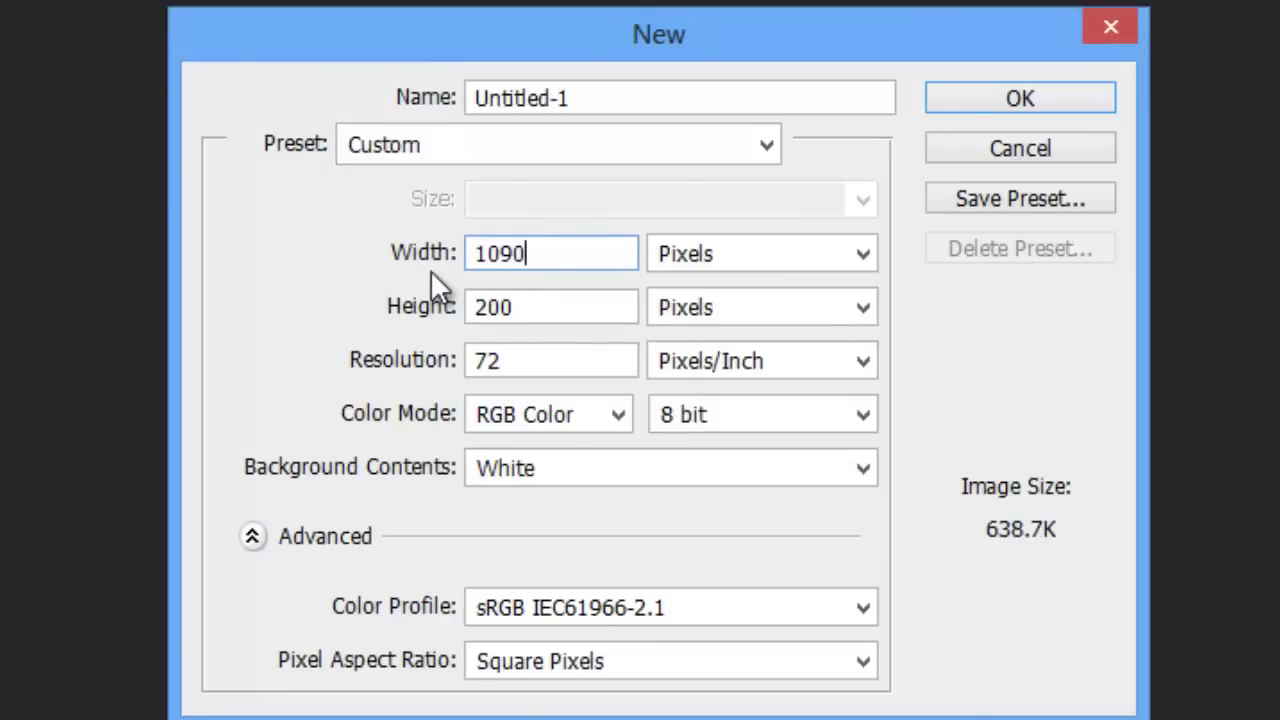
key("BackSpace")
key("BackSpace")
key("BackSpace")
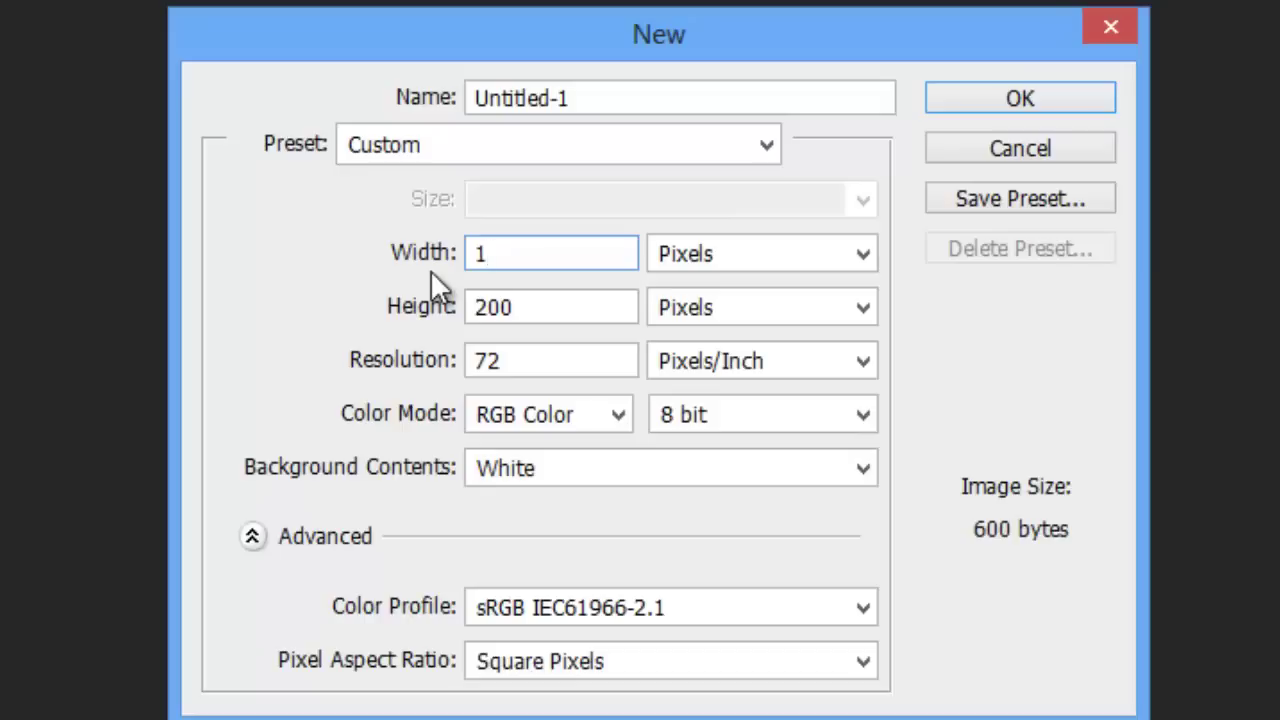
type("92")
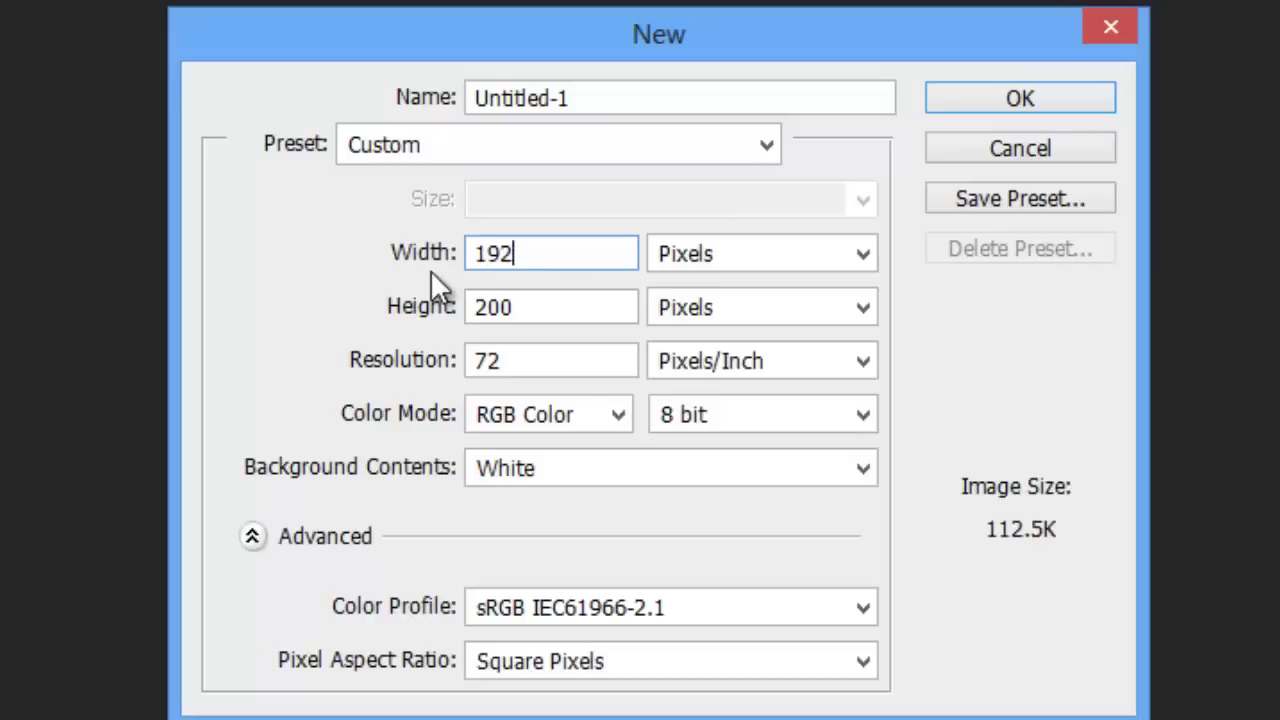
type("0")
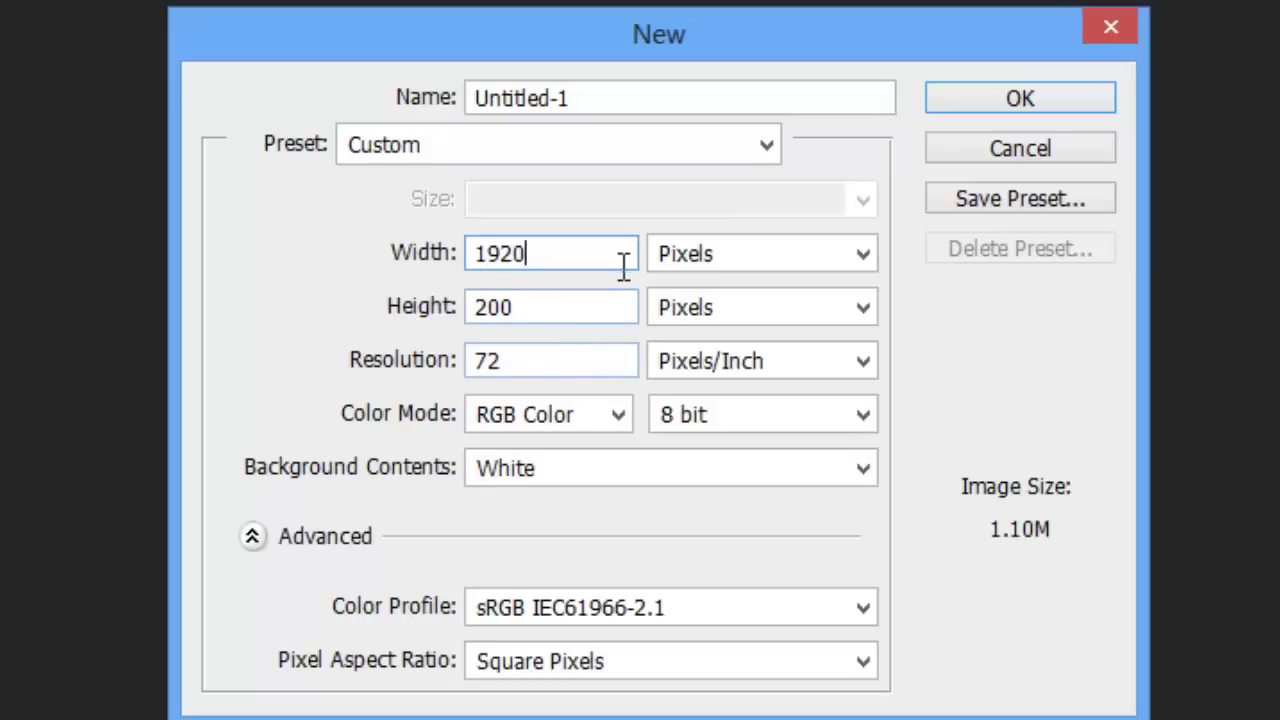
key("Tab")
type("1")
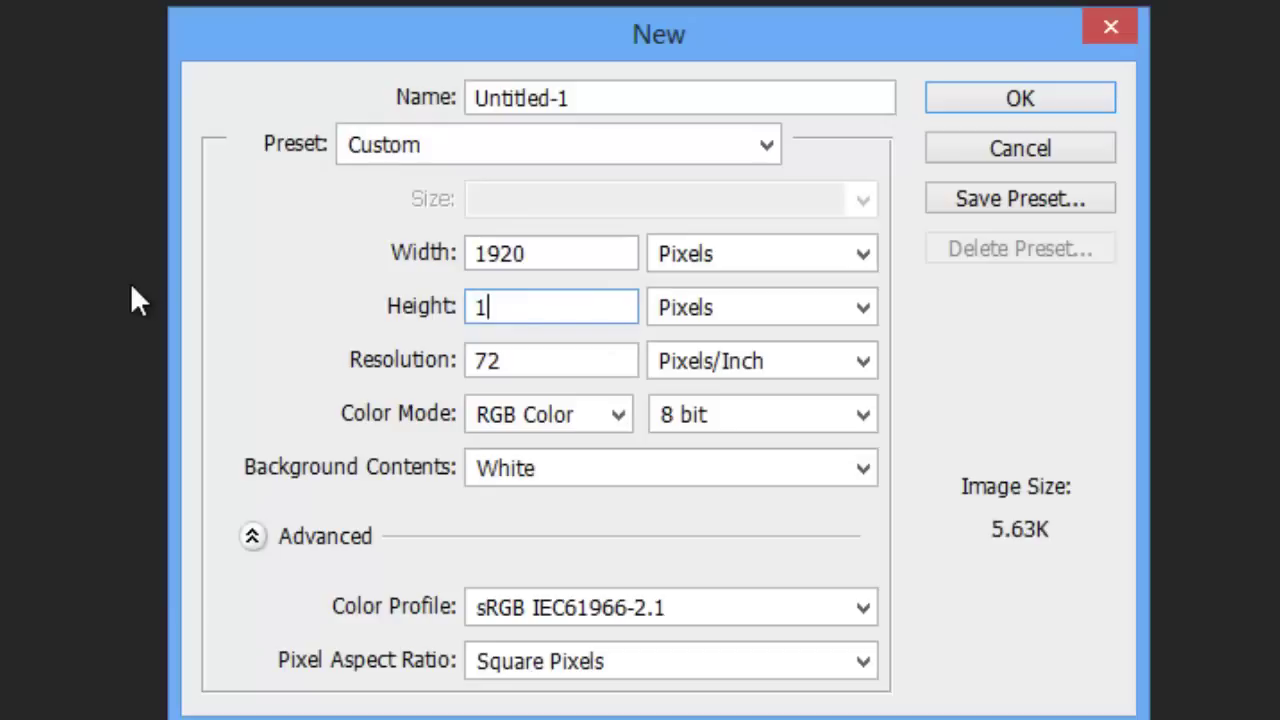
type("080")
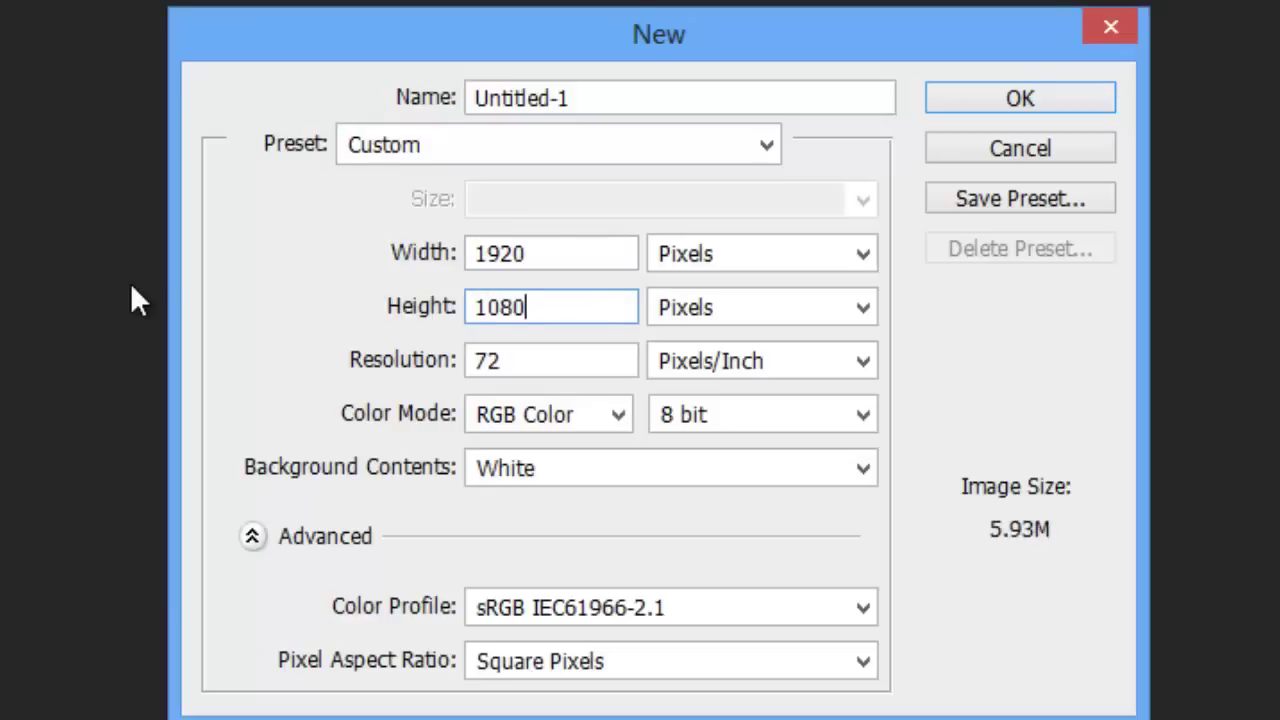
Create the document, set the foreground colour to black and fill the whole canvas black
left_click(1000, 105)
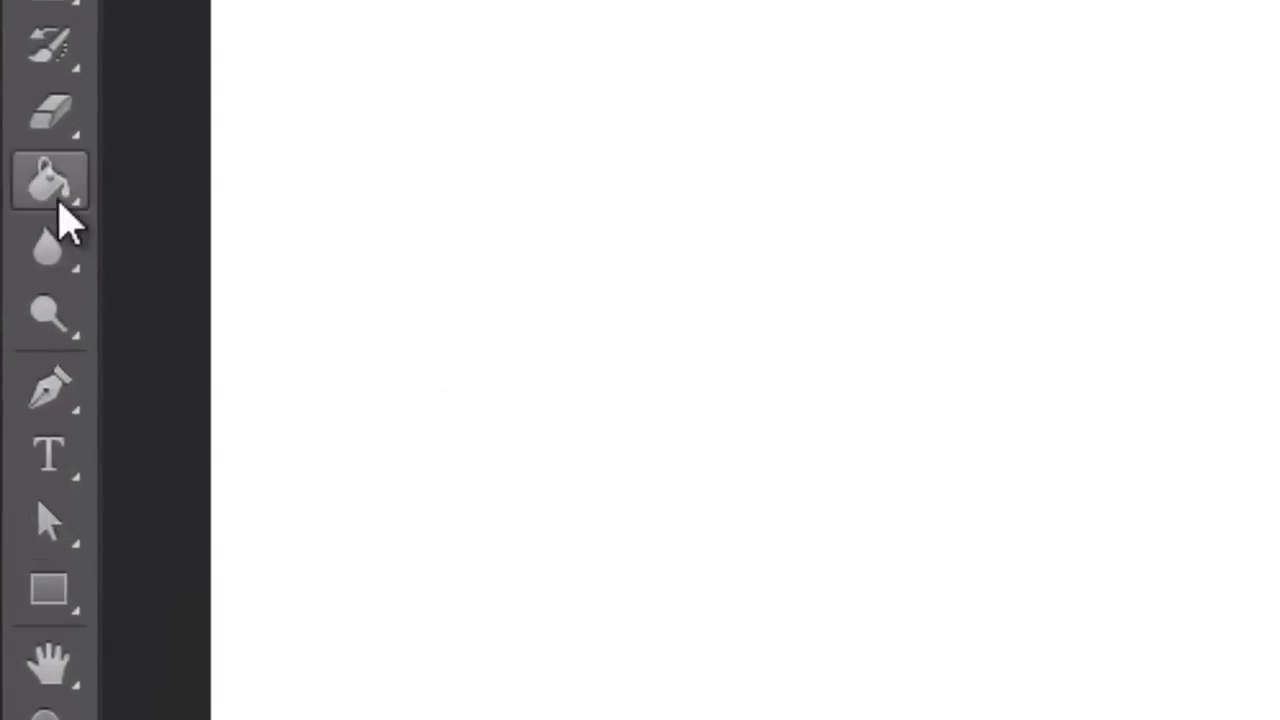
left_click(43, 557)
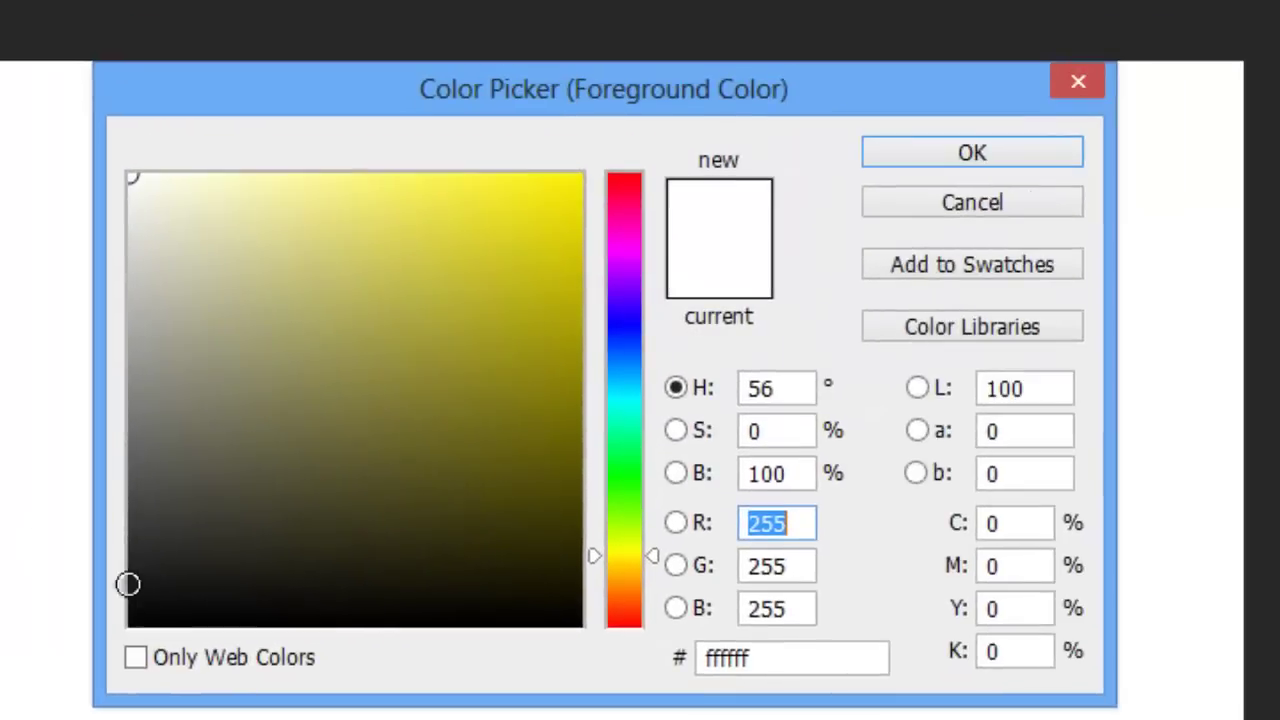
left_click_drag(128, 584, 8, 703)
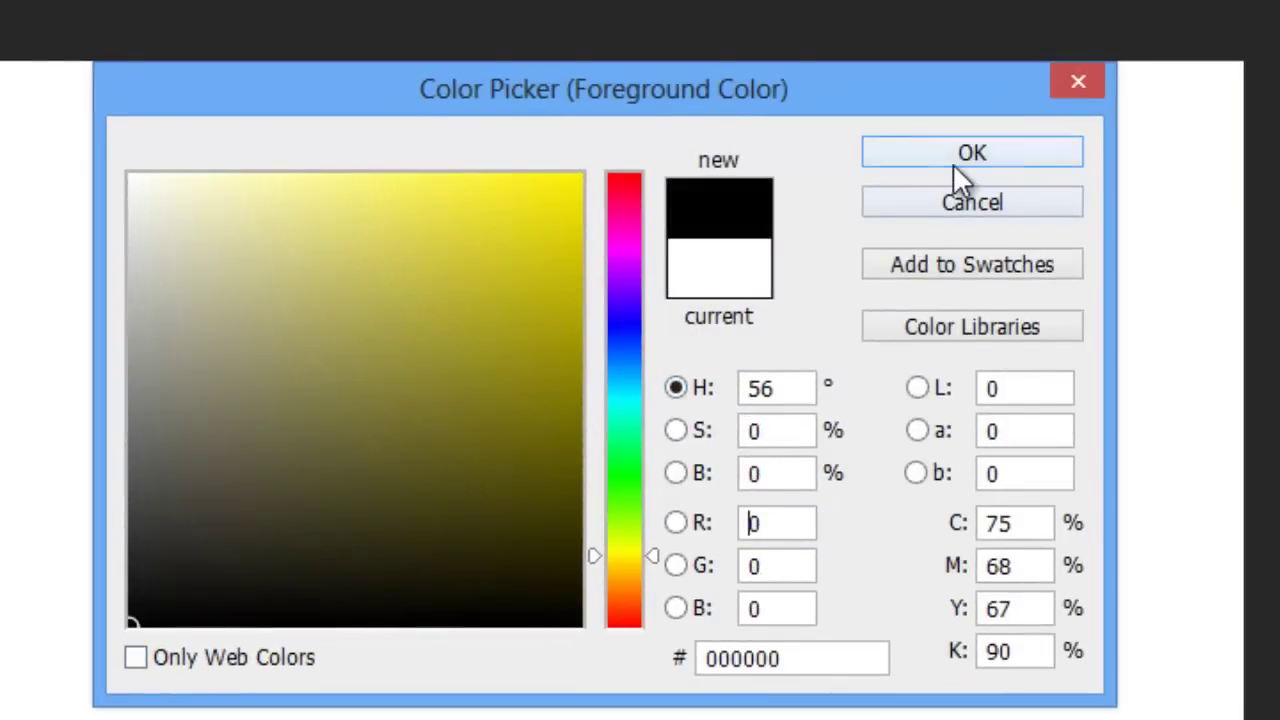
left_click(878, 160)
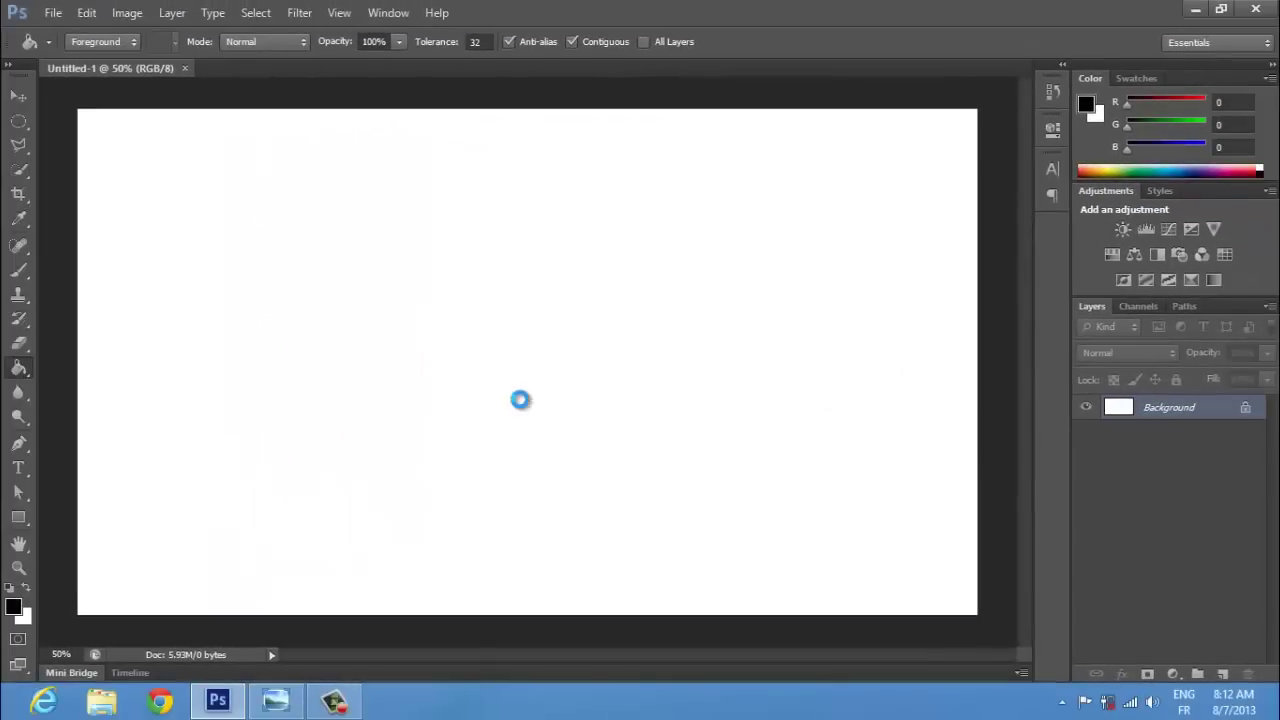
left_click(525, 408)
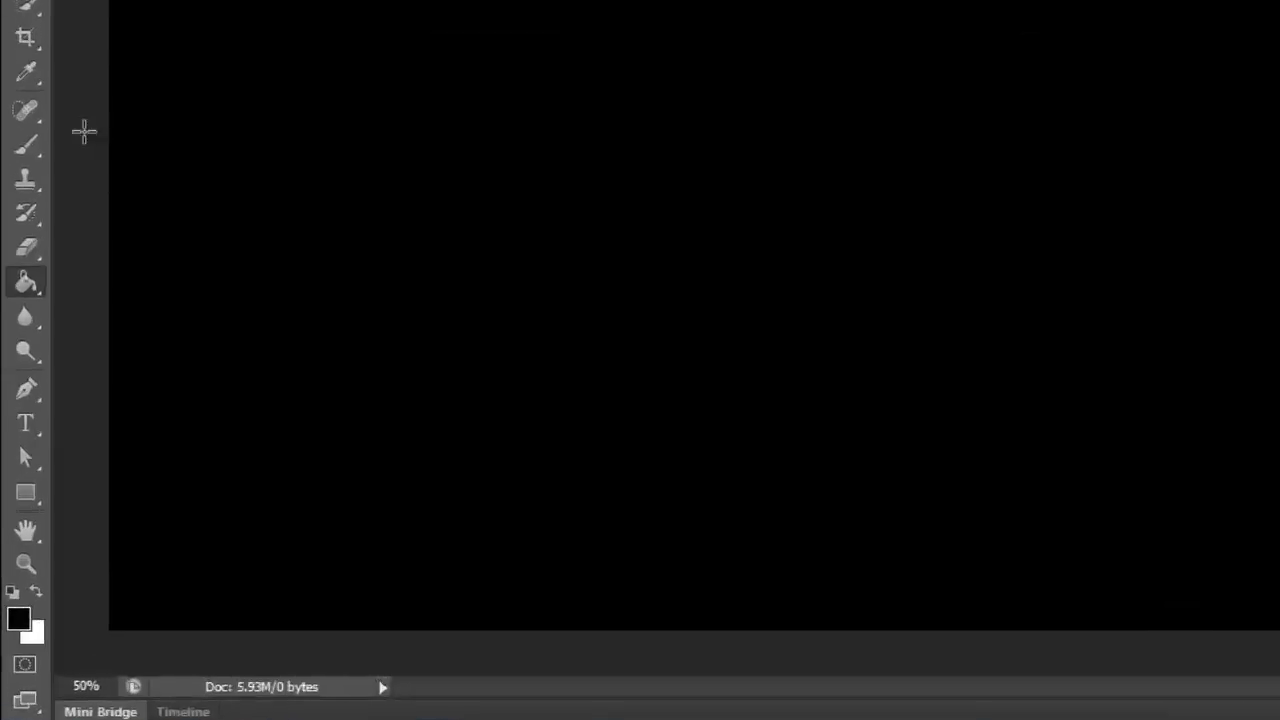
left_click(66, 200)
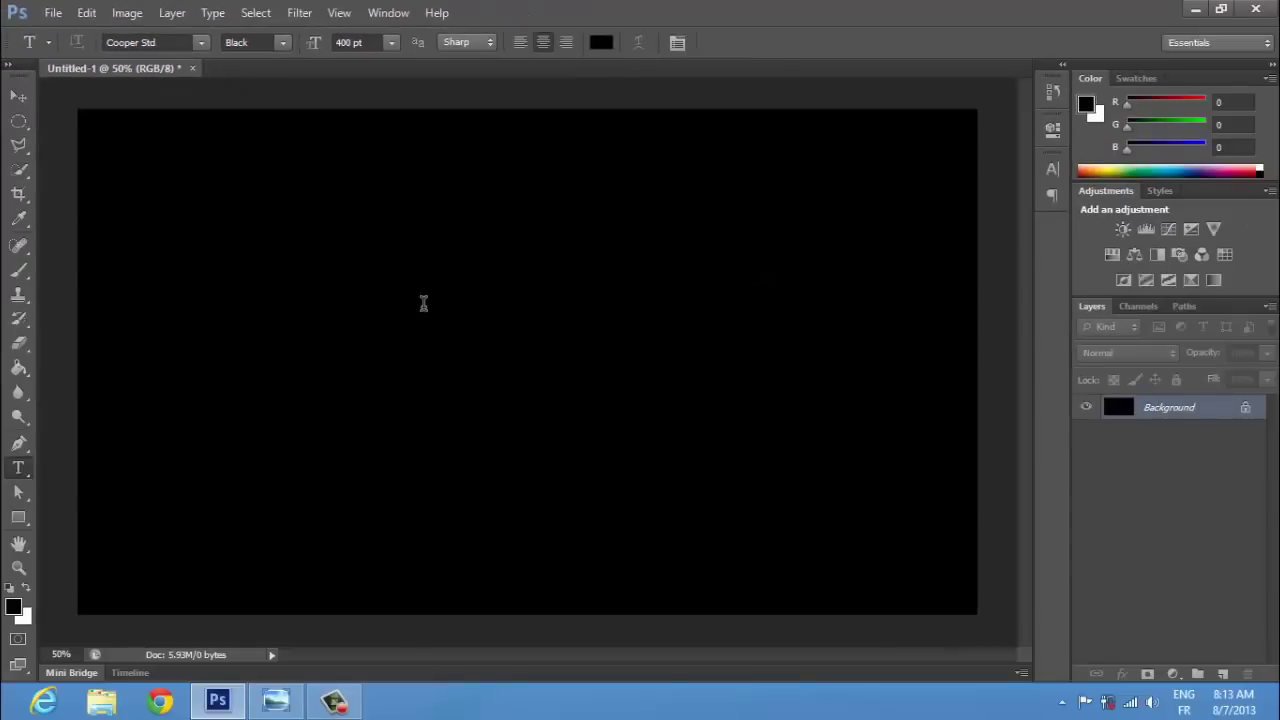
Type the word MR9D in white and move it toward the canvas centre
left_click(423, 303)
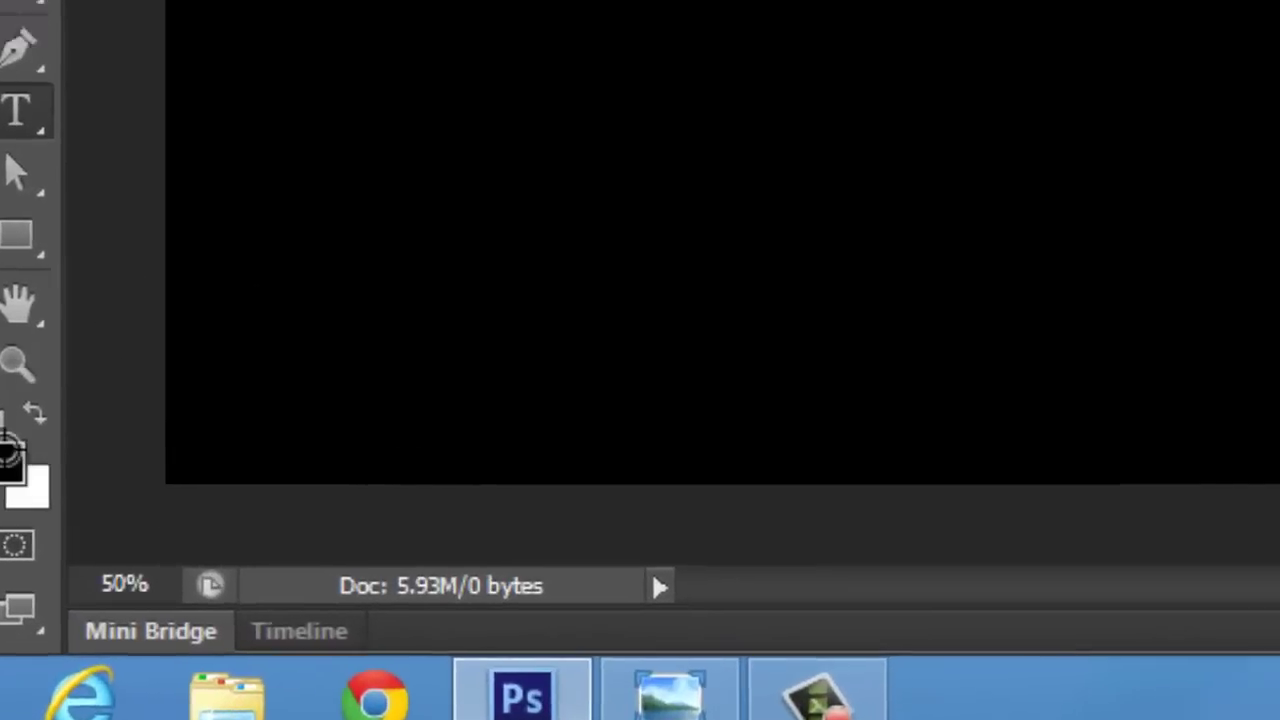
left_click(12, 455)
left_click(260, 157)
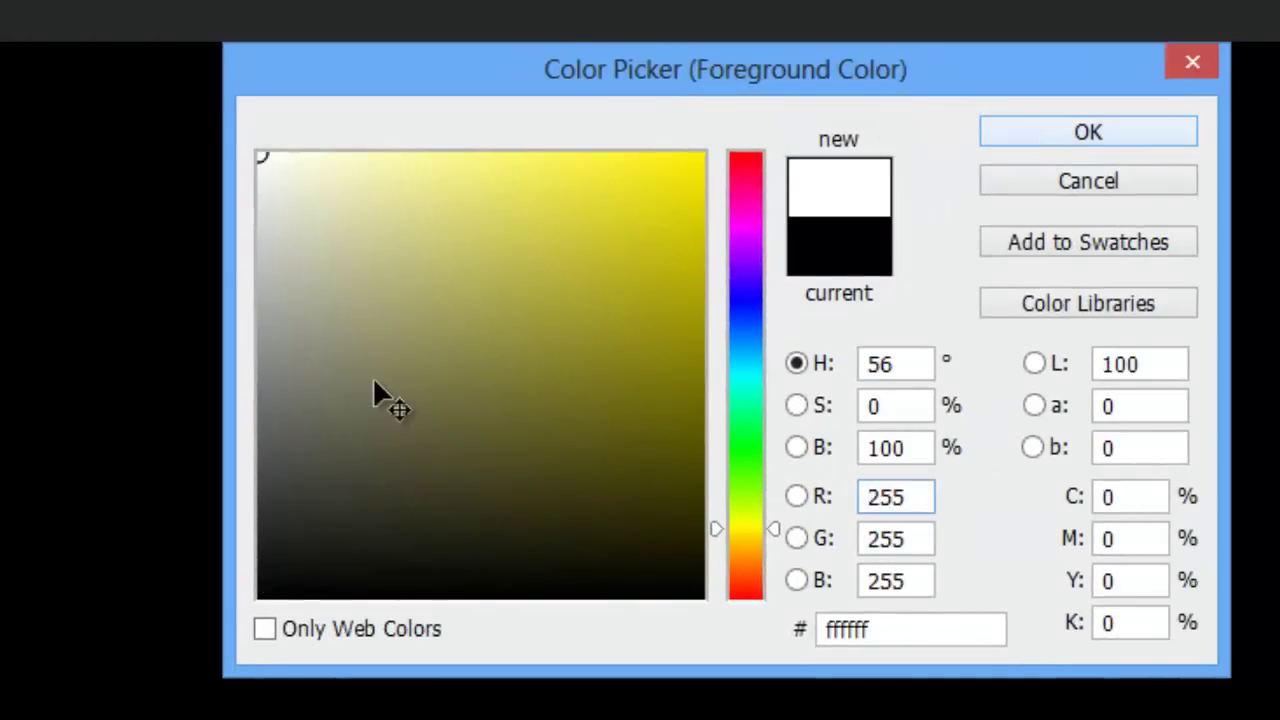
key("Return")
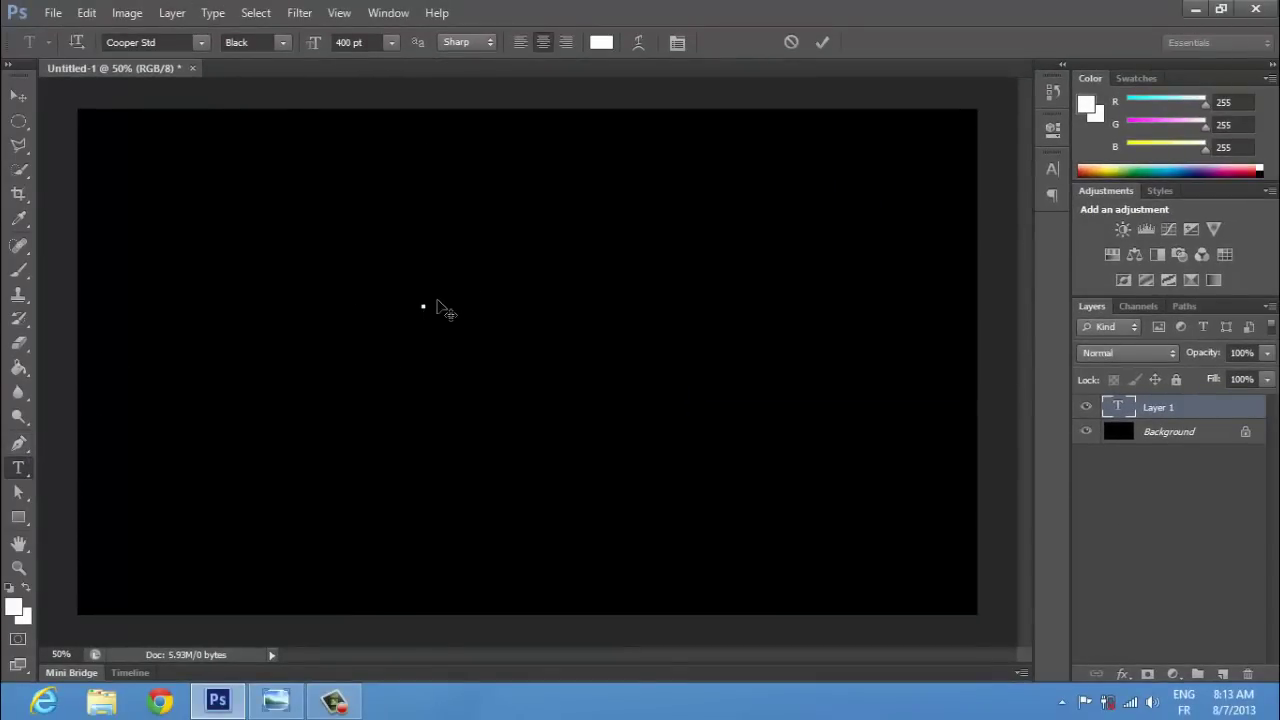
type("M")
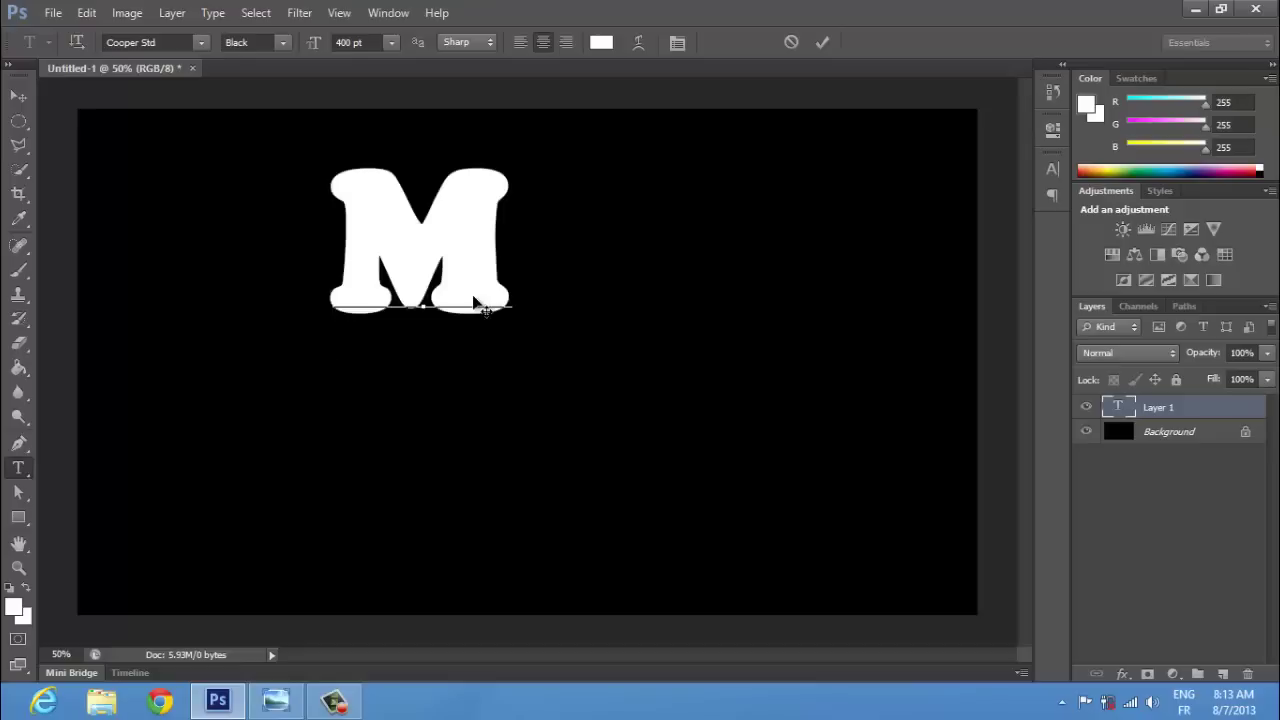
type("R")
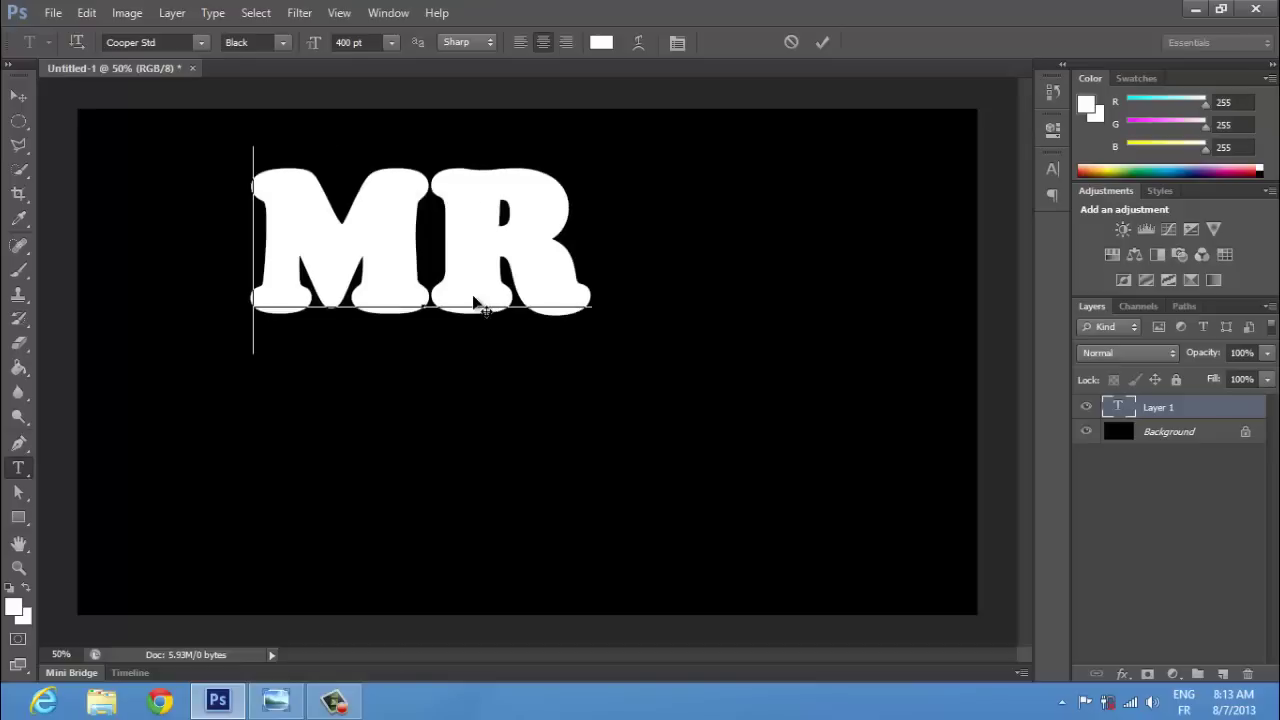
type("oD")
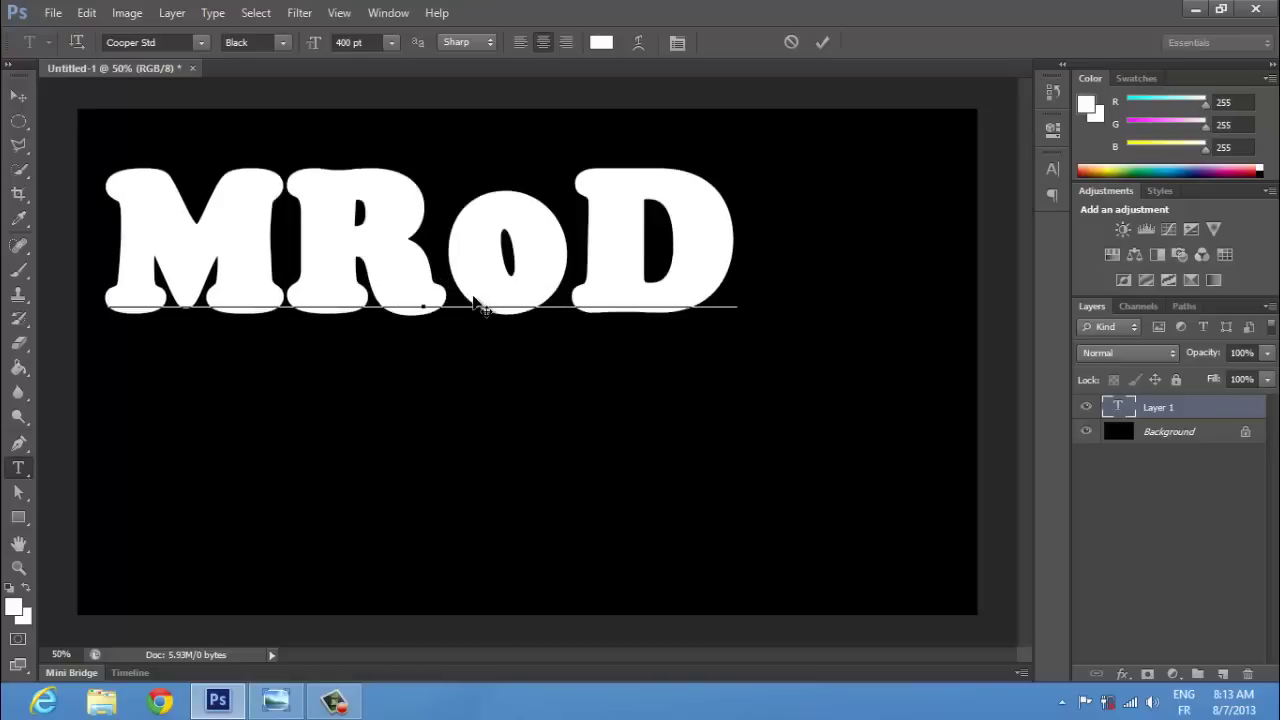
key("BackSpace")
key("BackSpace")
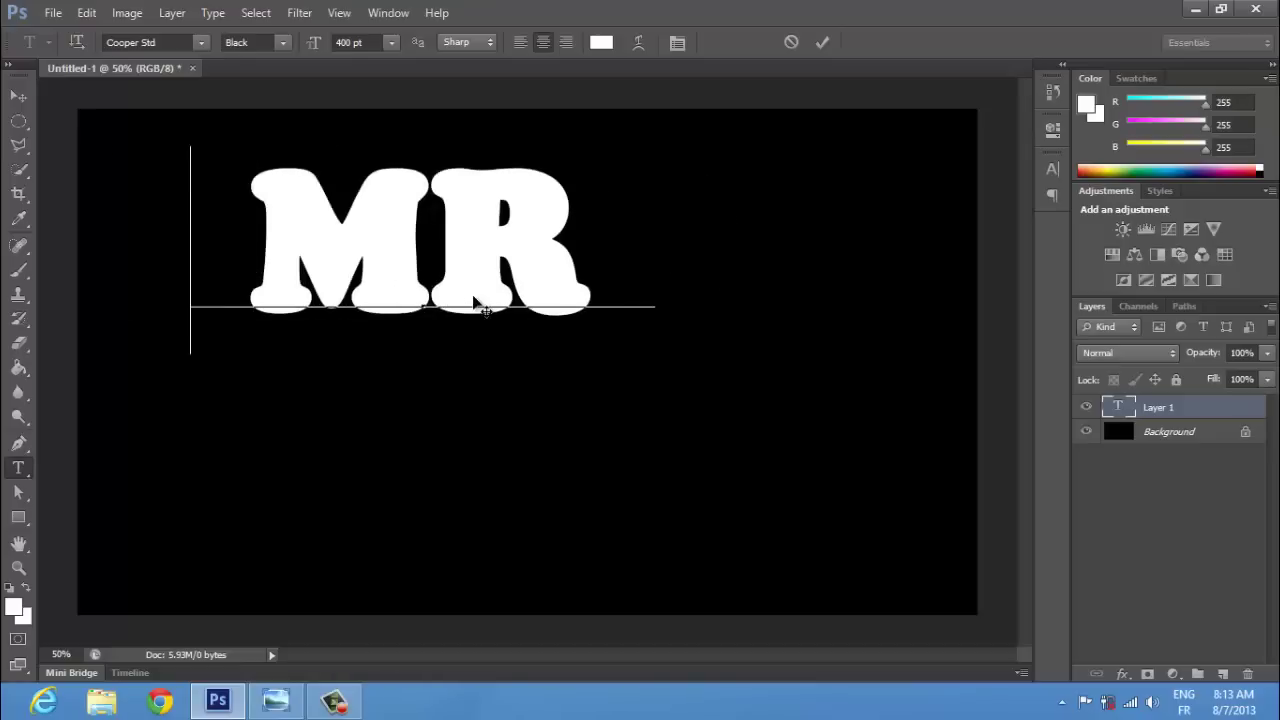
type("9D")
left_click_drag(650, 372, 776, 527)
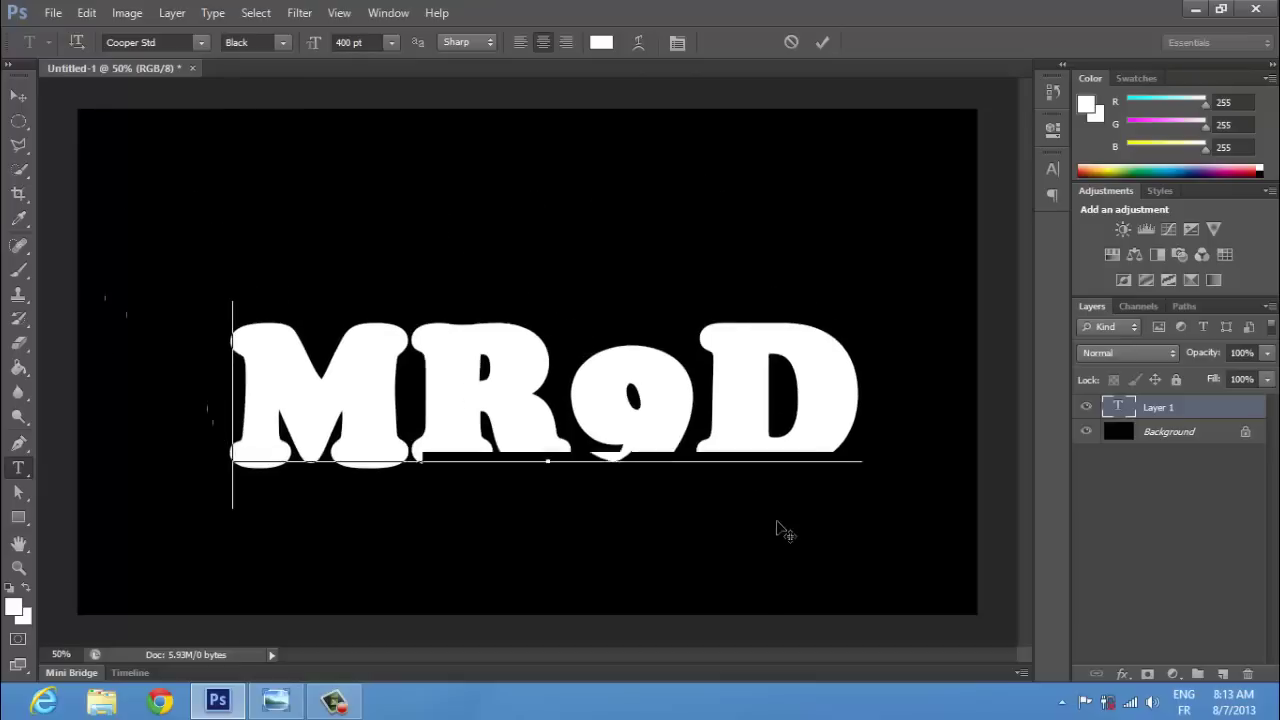
Select the MR9D text and set its font size to 400 pt
mouse_move(754, 394)
left_mouse_down()
mouse_move(349, 375)
mouse_move(897, 388)
left_mouse_up()
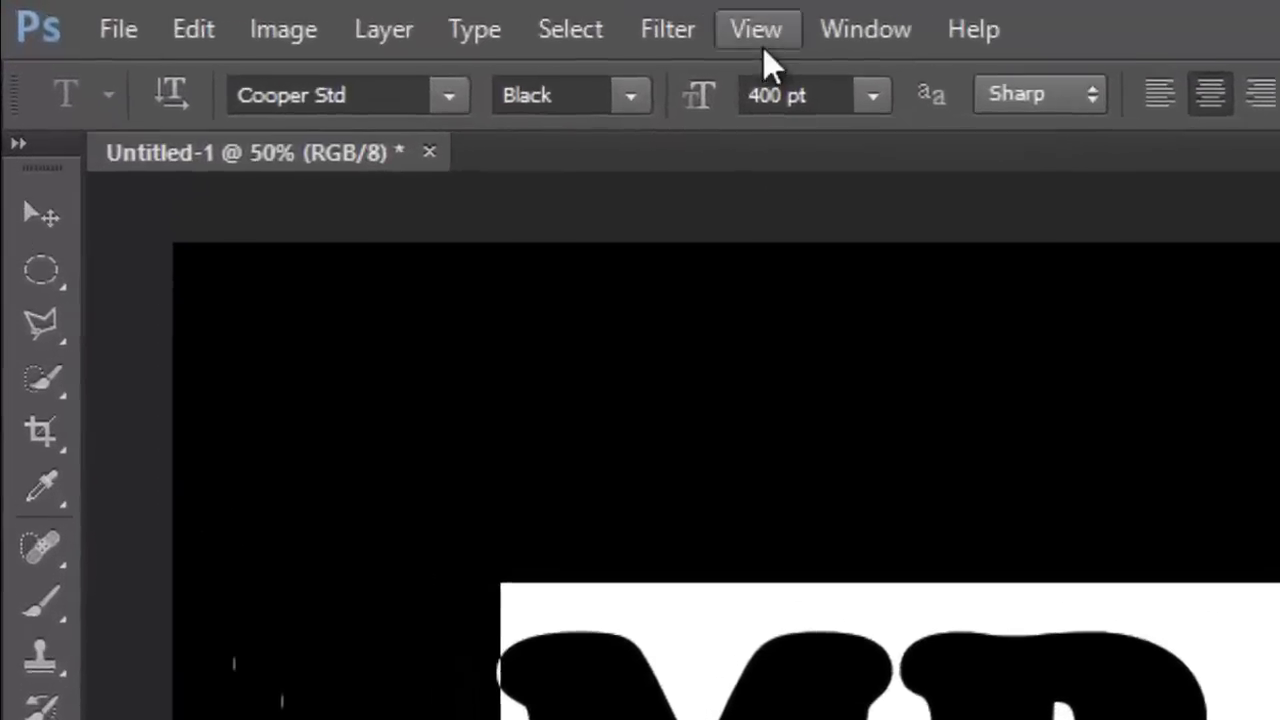
left_click(777, 95)
double_click(777, 95)
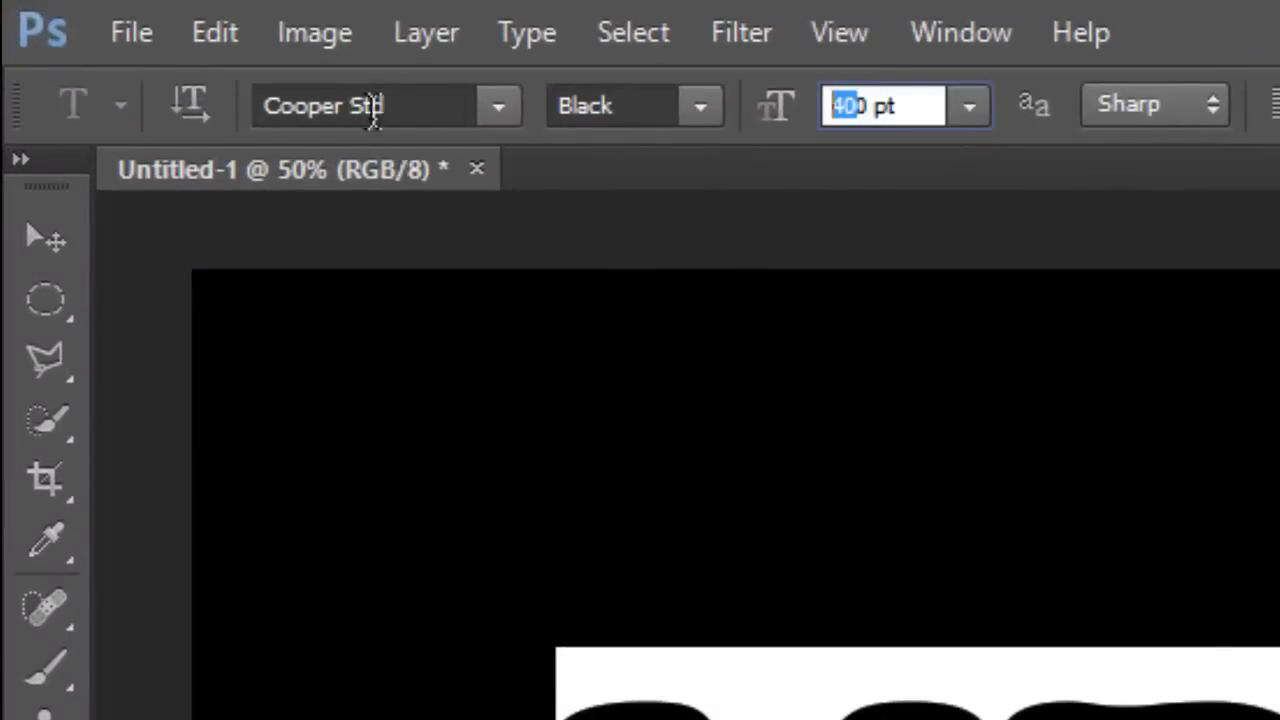
left_click(870, 97)
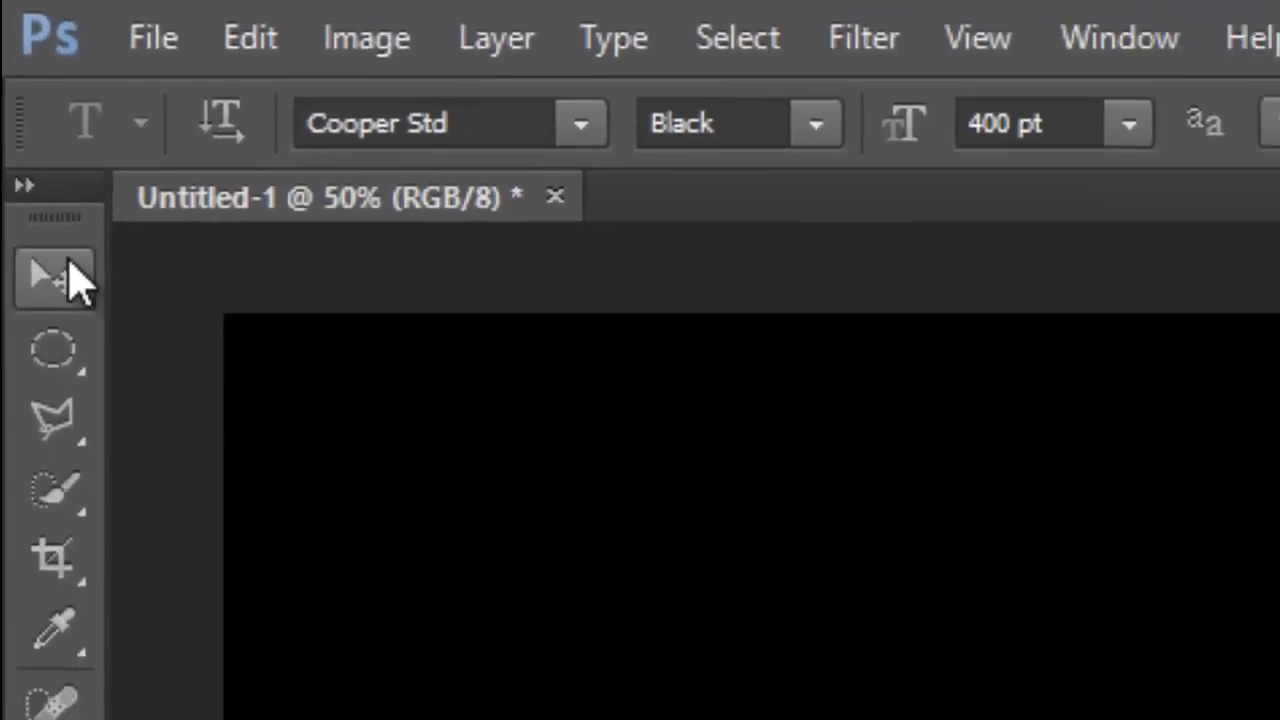
Free Transform the MR9D text to make it taller and slightly wider
left_click(88, 332)
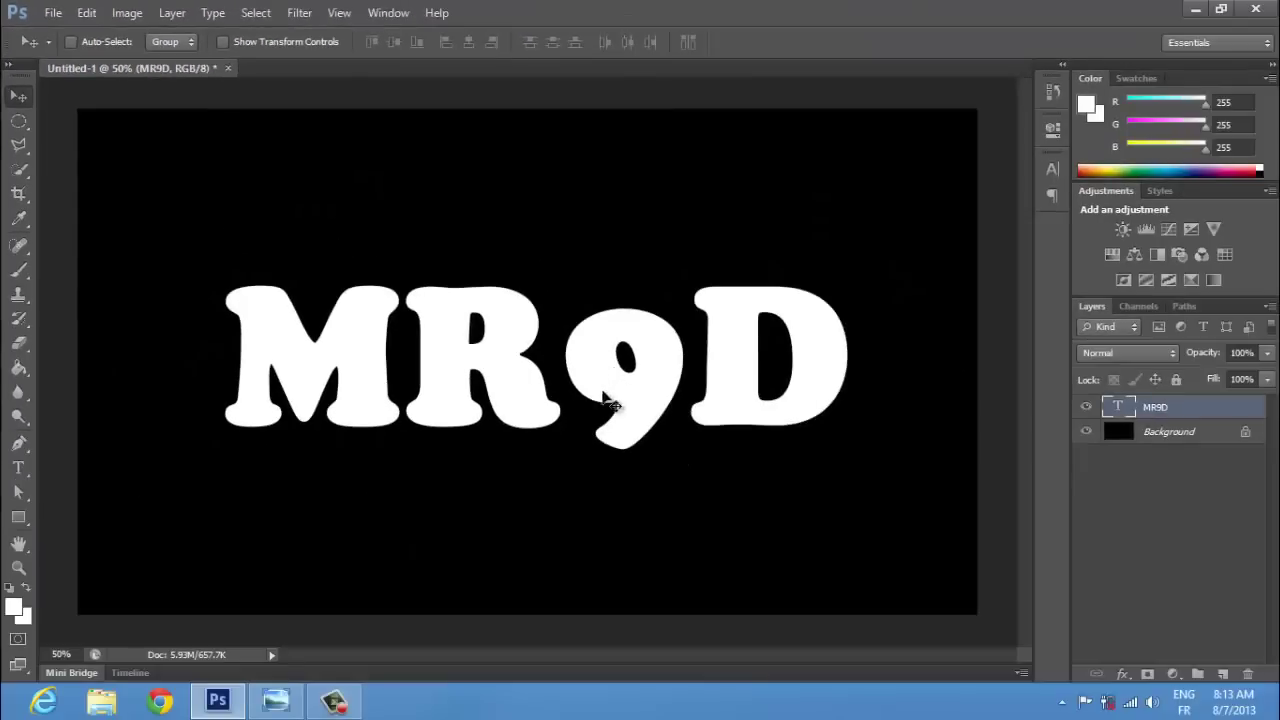
key("ctrl+t")
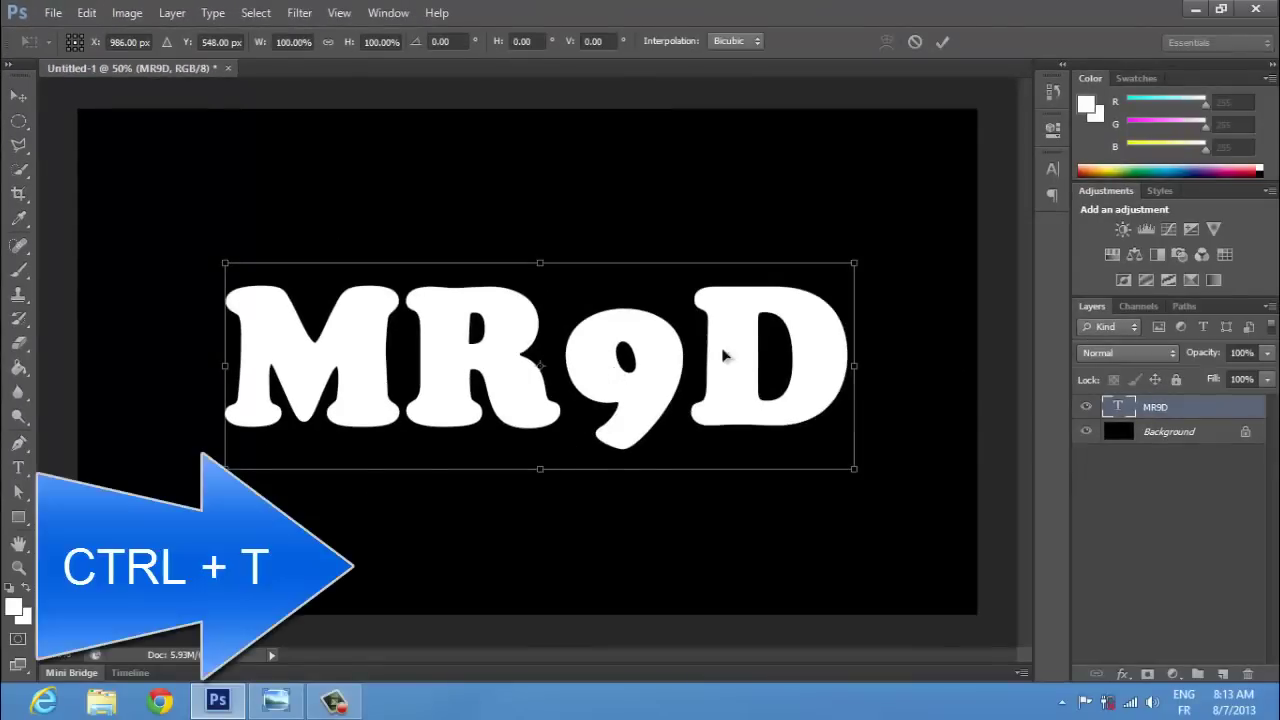
left_click_drag(855, 259, 898, 187)
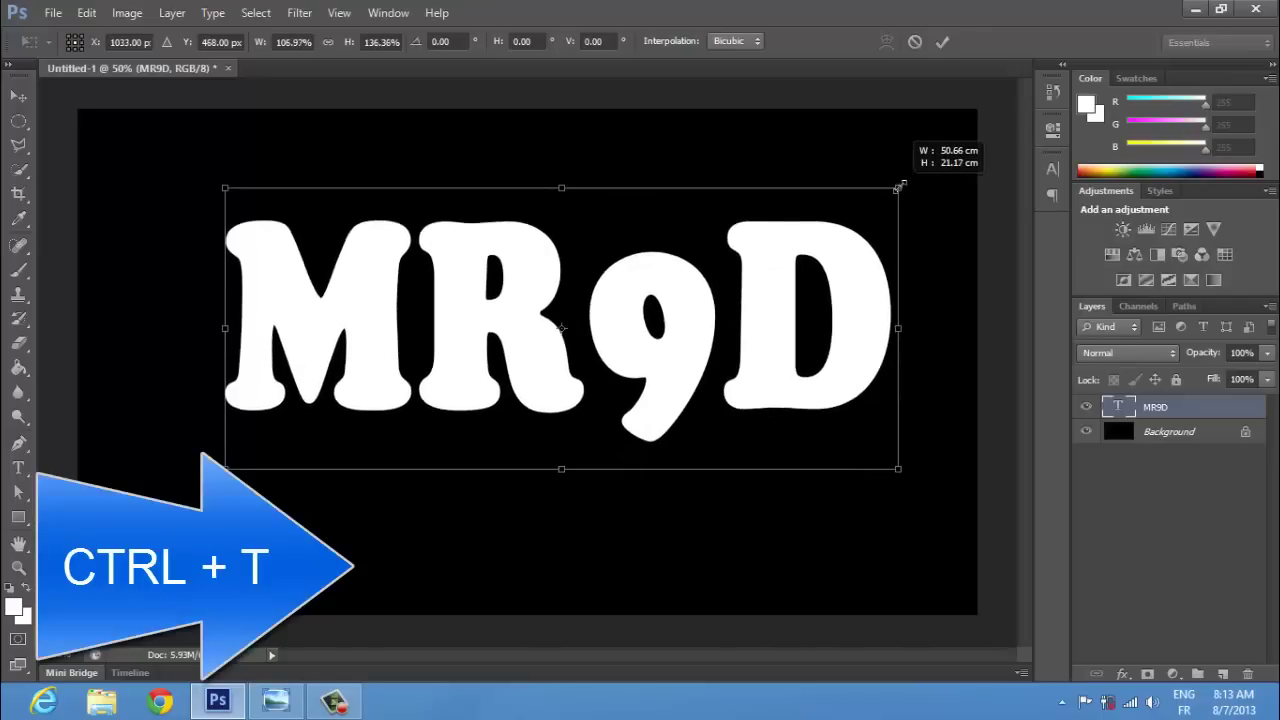
left_click_drag(898, 187, 900, 186)
left_click_drag(741, 302, 717, 327)
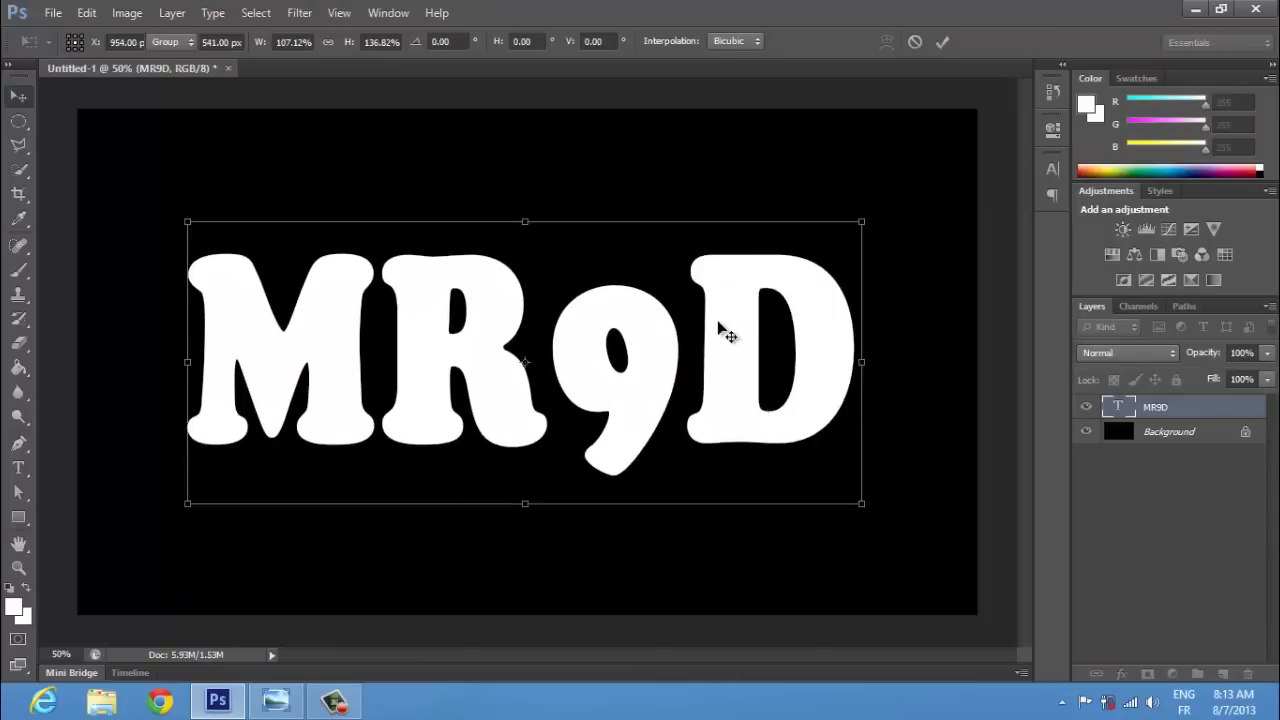
key("Return")
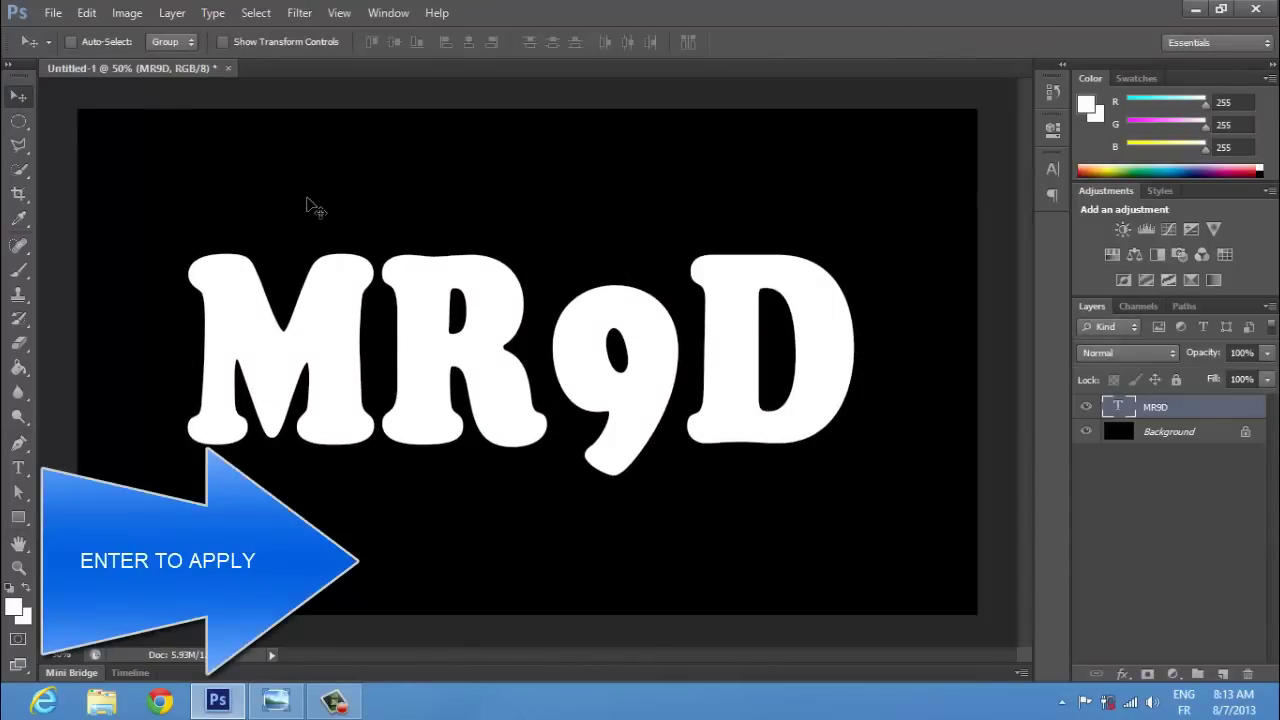
Align the MR9D text to the centre of the whole canvas
key("ctrl+a")
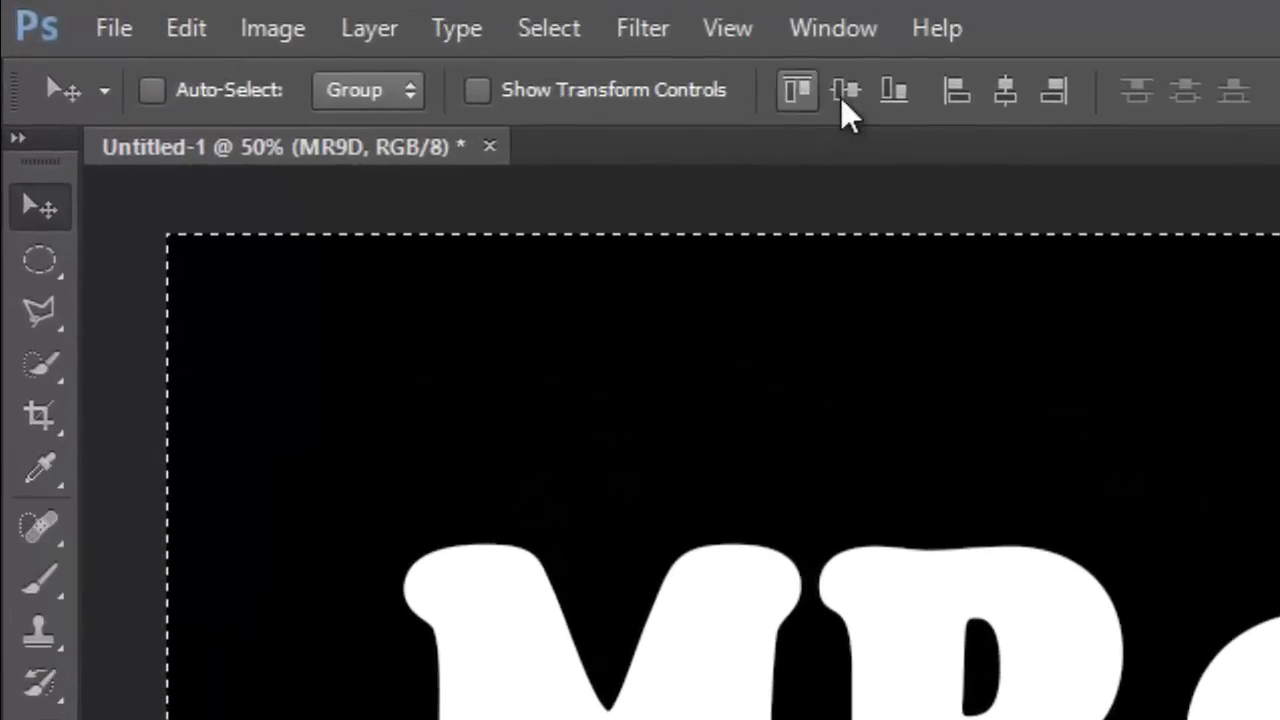
left_click(1005, 92)
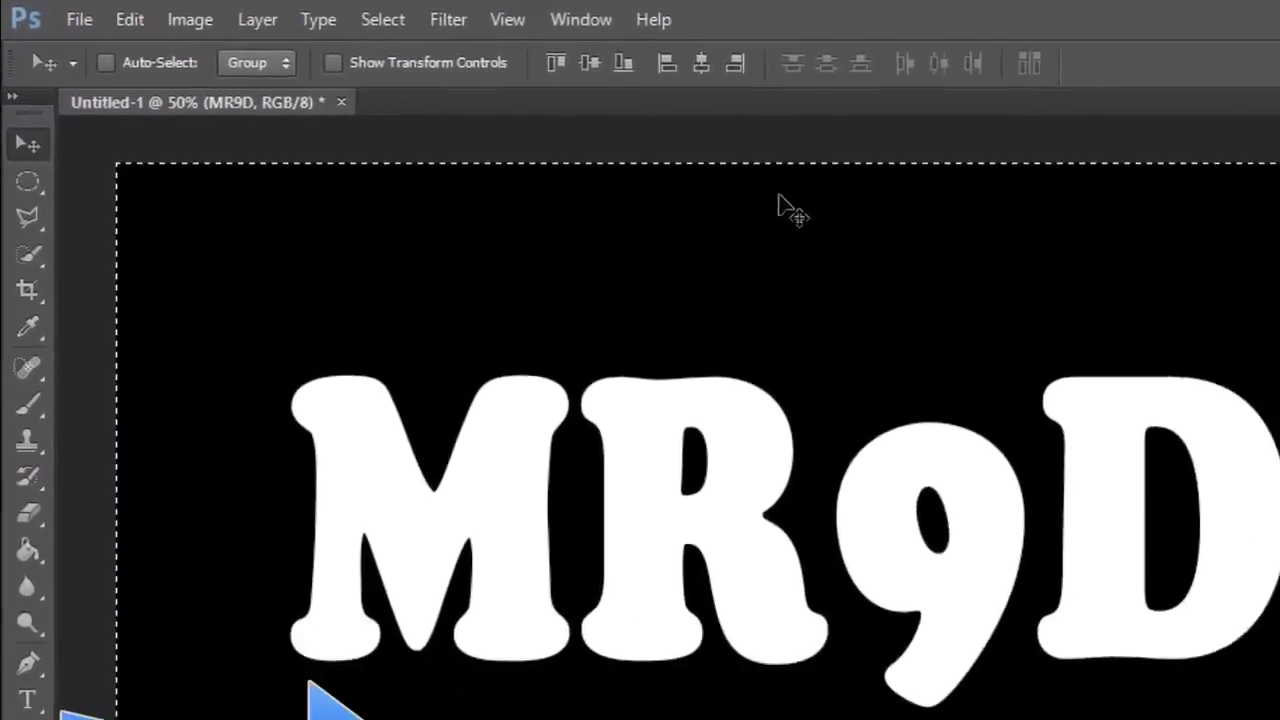
key("ctrl+d")
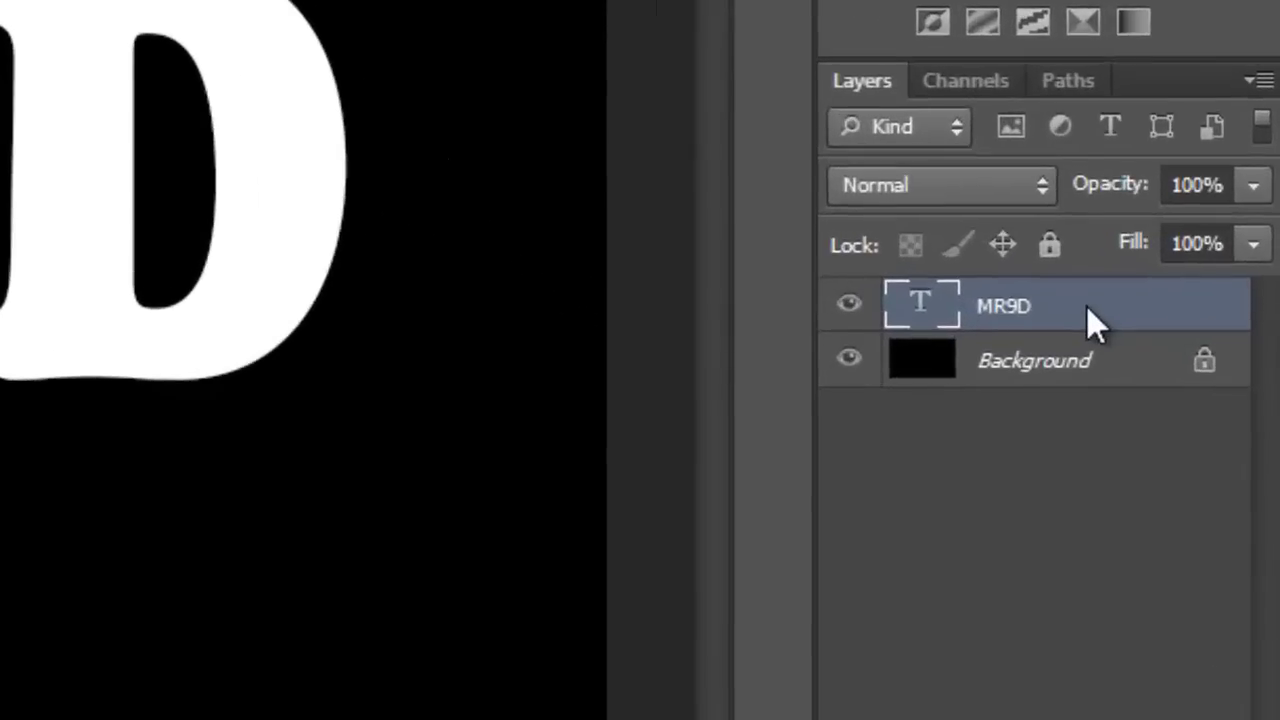
Rasterize the MR9D type layer and offset a triangular slice cut from the M
right_click(1192, 411)
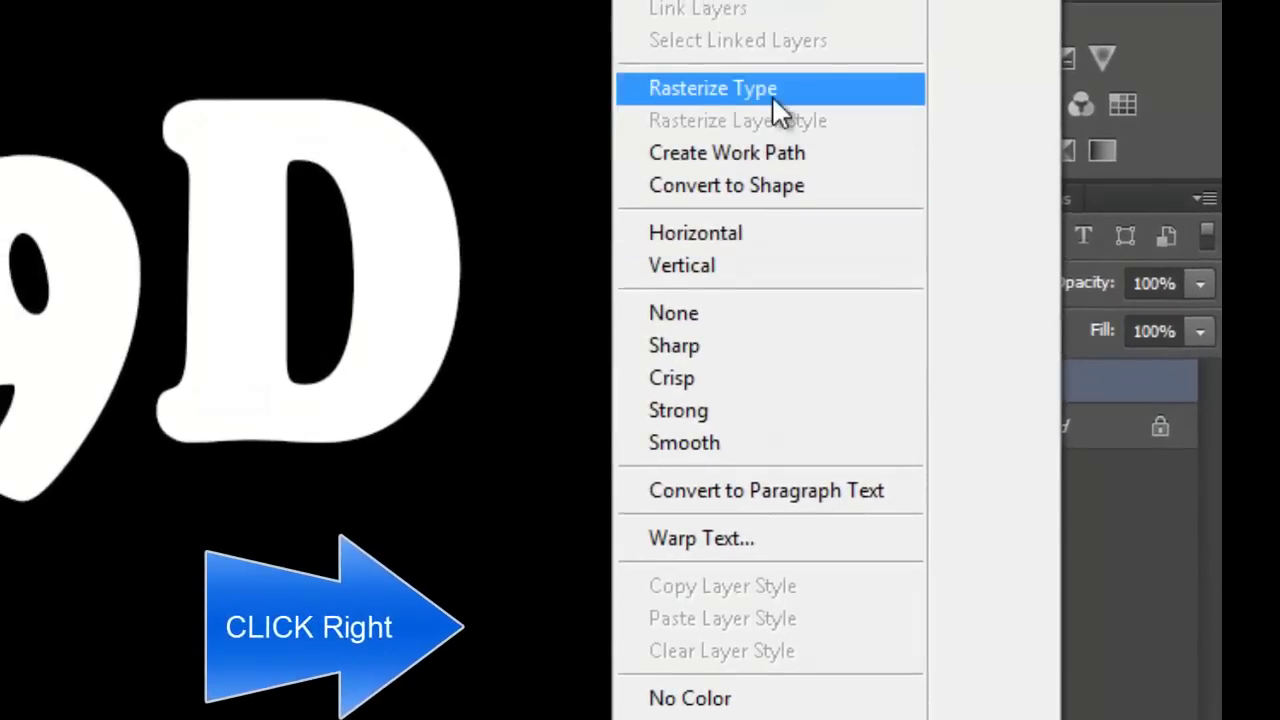
left_click(772, 95)
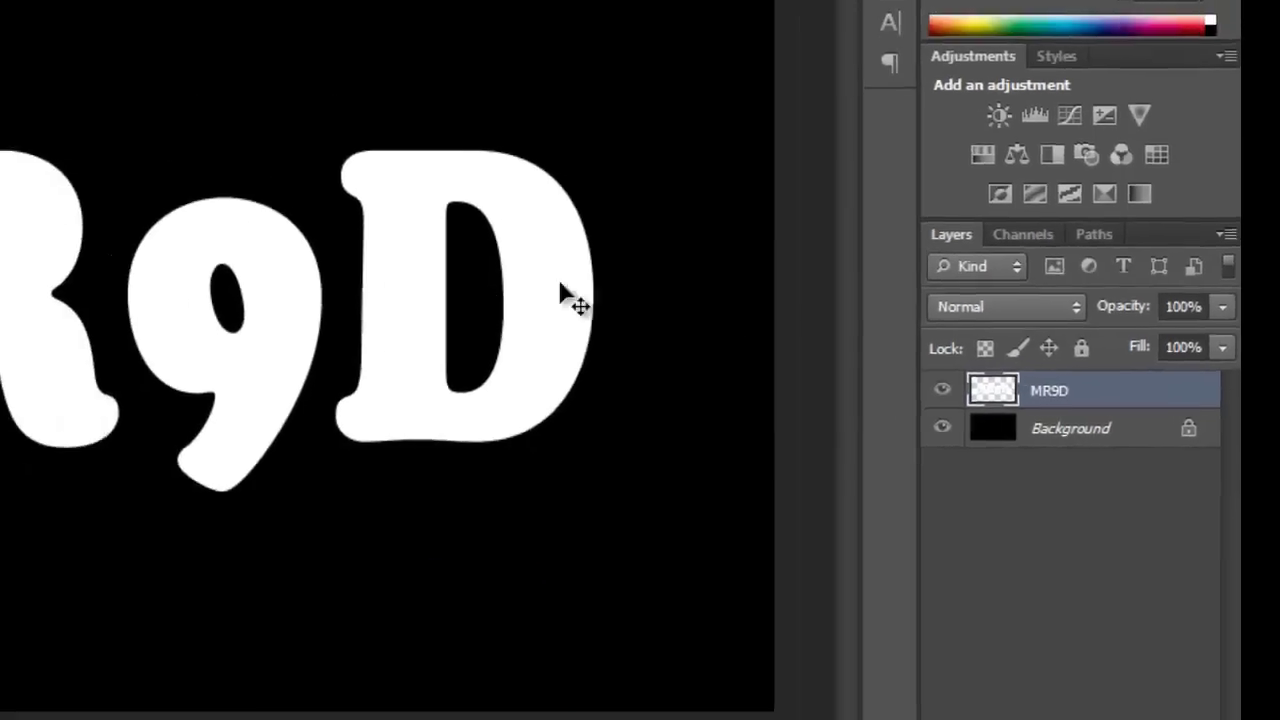
left_click(33, 260)
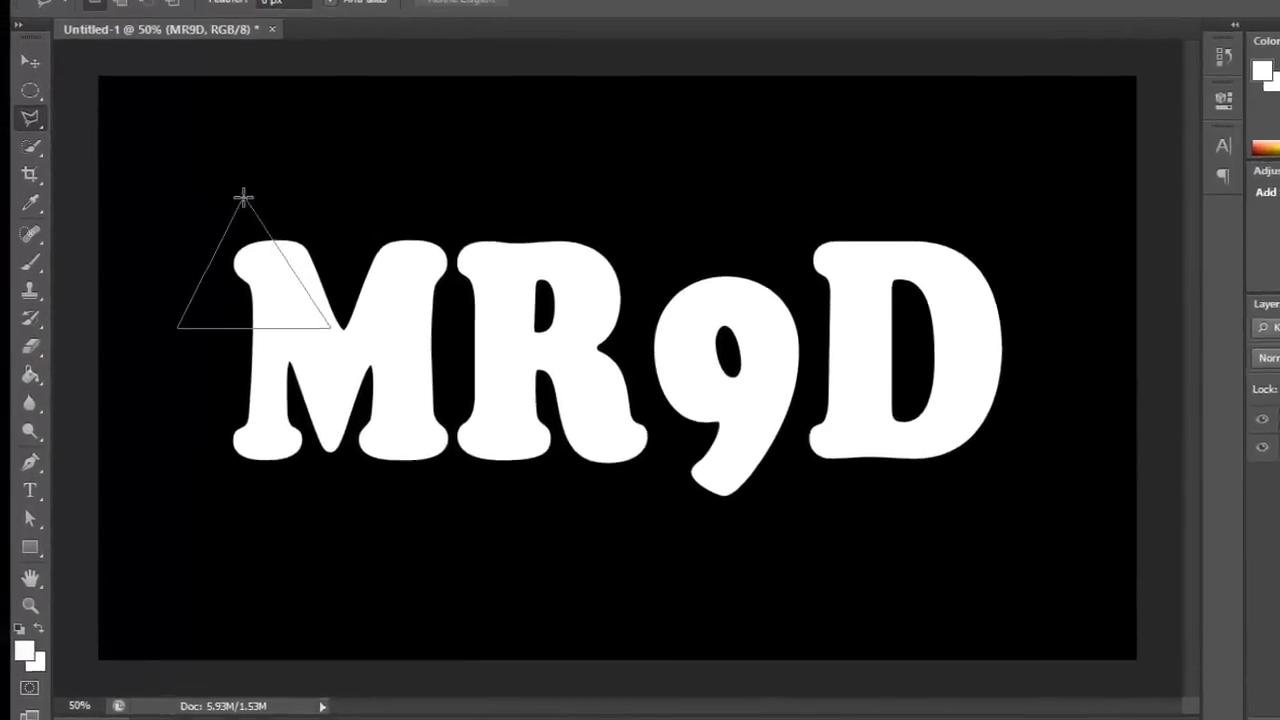
left_click(204, 214)
left_click_drag(316, 277, 300, 268)
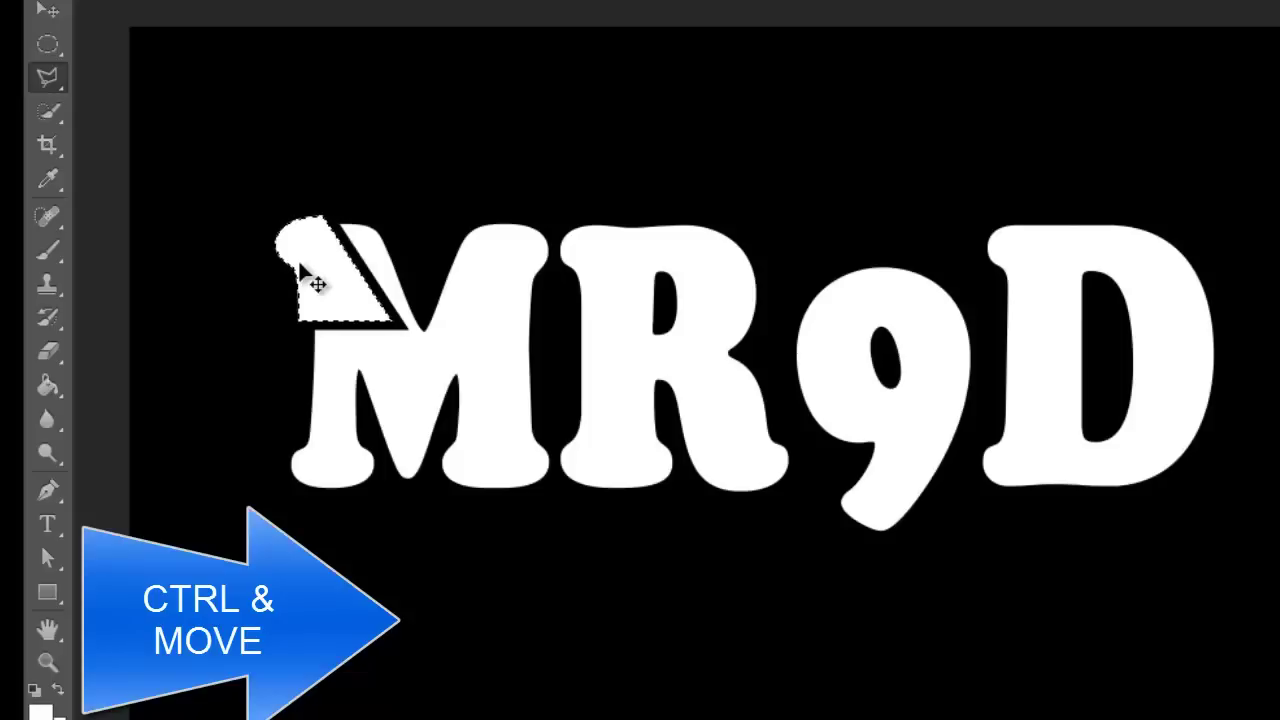
key("ctrl+d")
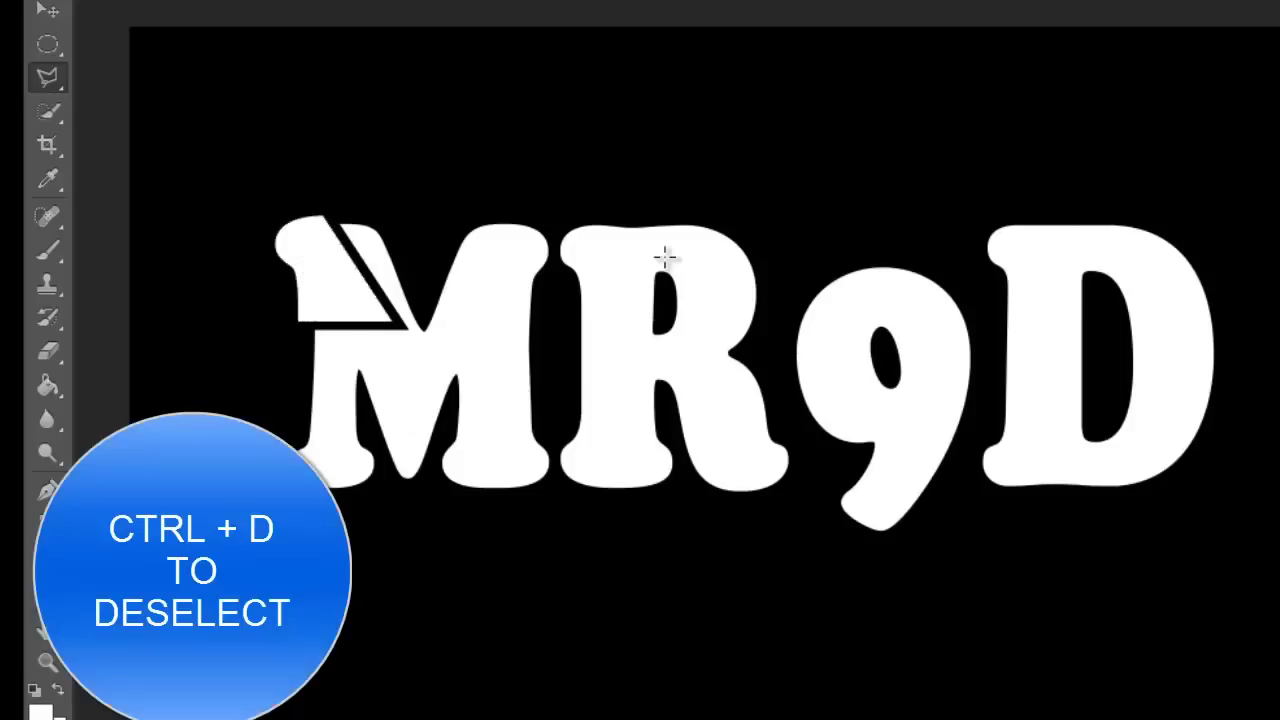
Cut a triangular slice across the R and shift it out of place
left_click(611, 200)
left_click(680, 325)
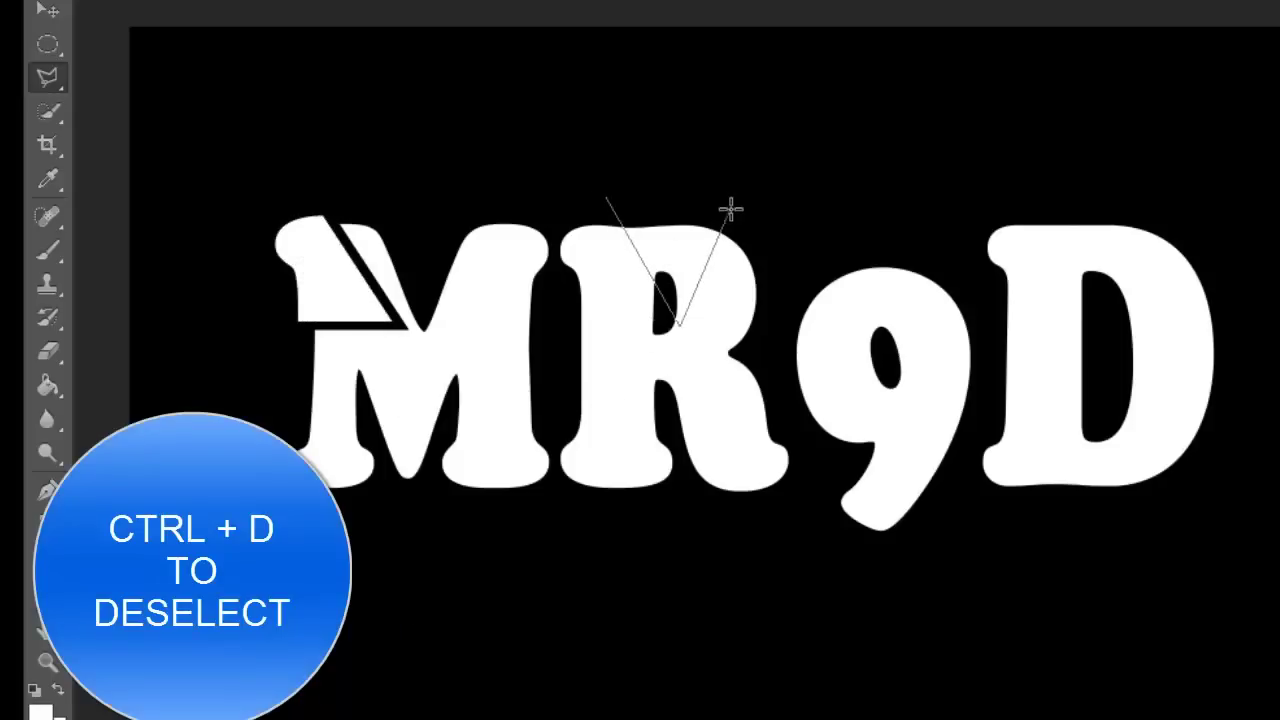
left_click(730, 176)
left_click(611, 200)
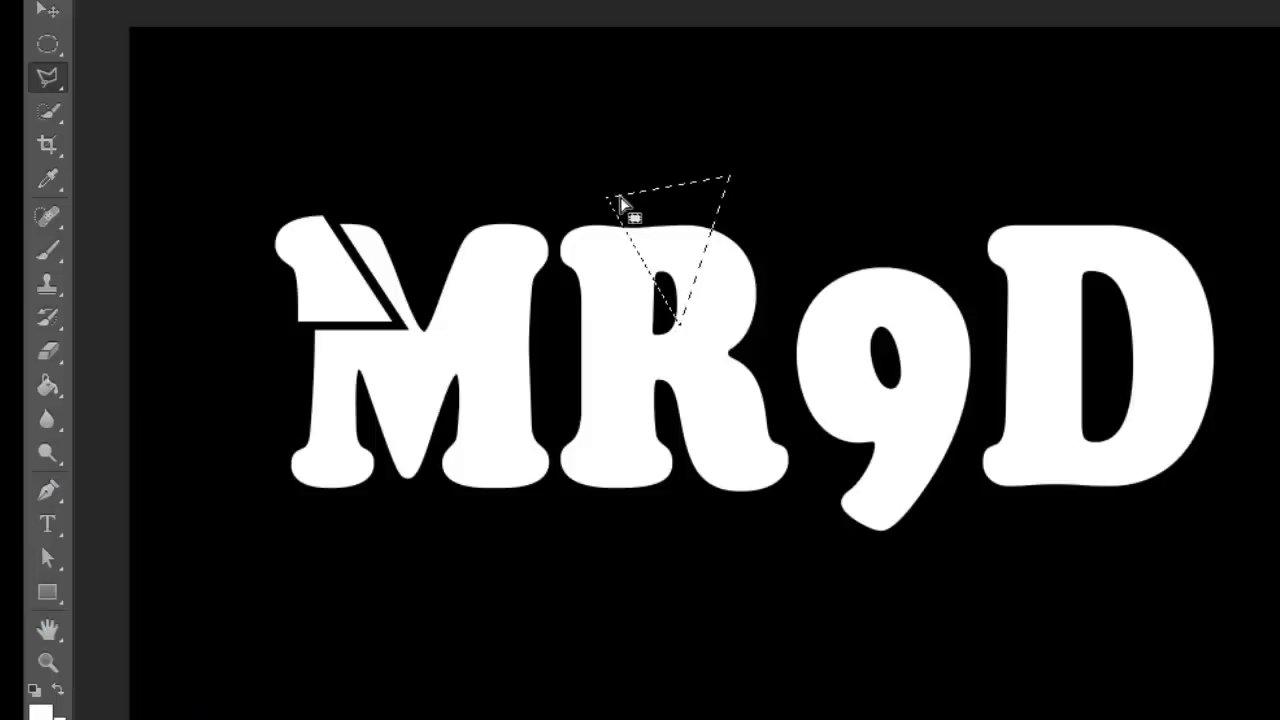
left_click_drag(620, 200, 641, 214)
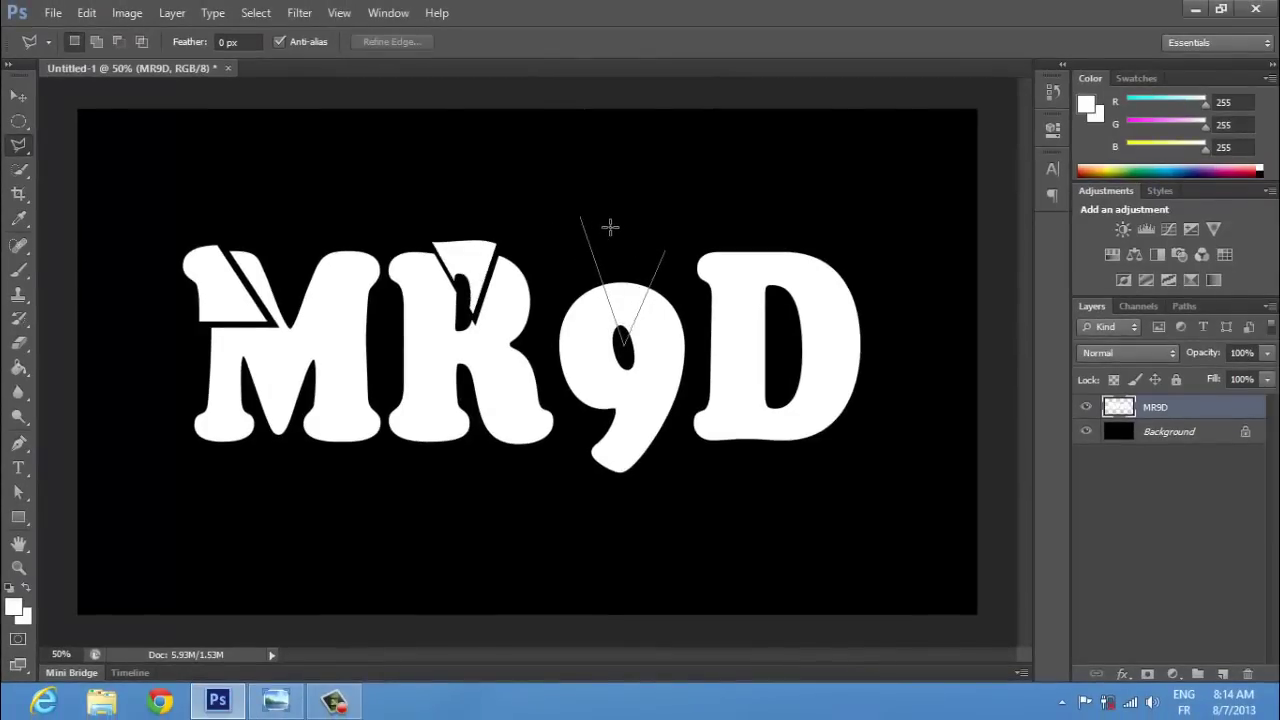
Cut and offset slanted slices from the 9 and the D
double_click(664, 252)
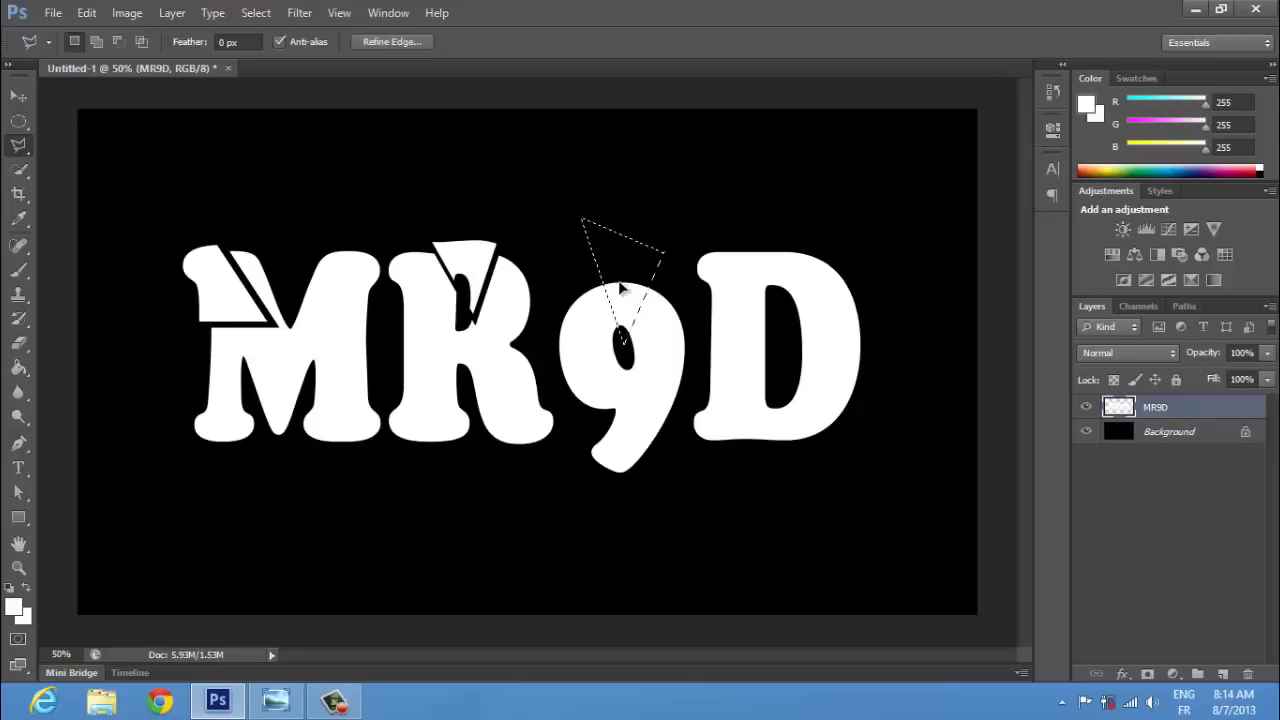
left_click_drag(616, 234, 623, 282)
key("ctrl+d")
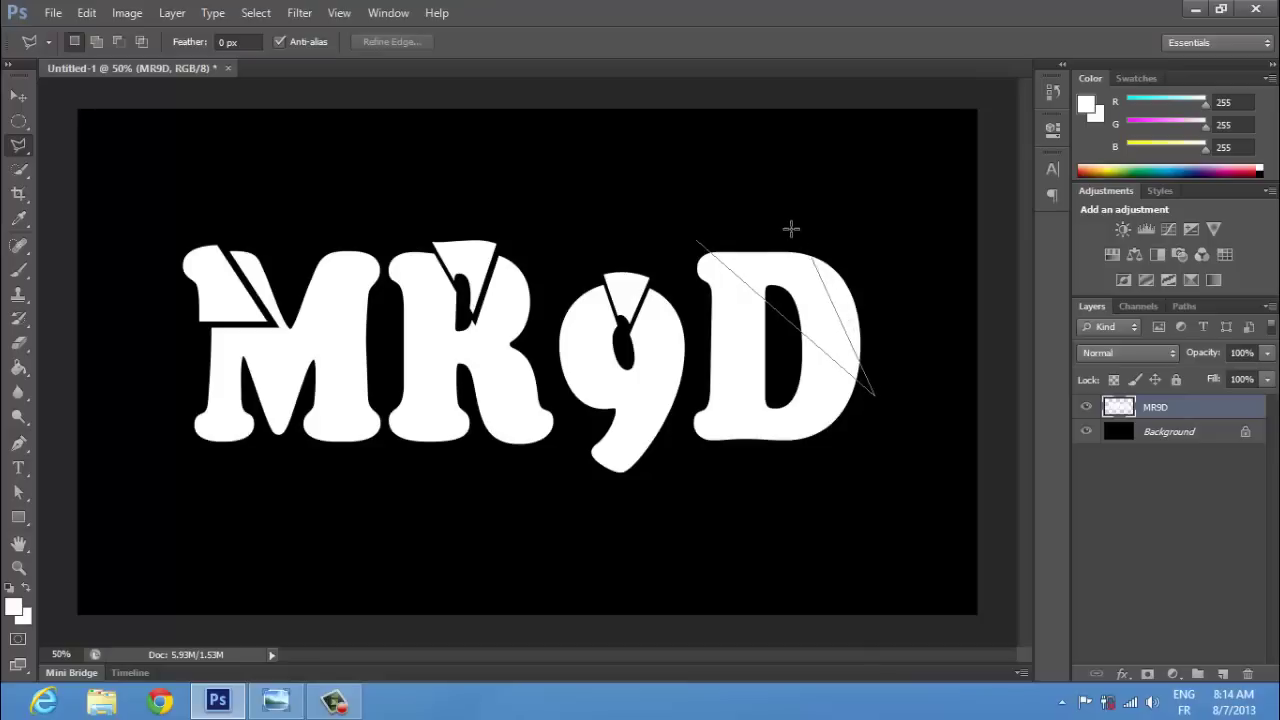
left_click(697, 241)
left_click_drag(782, 274, 790, 280)
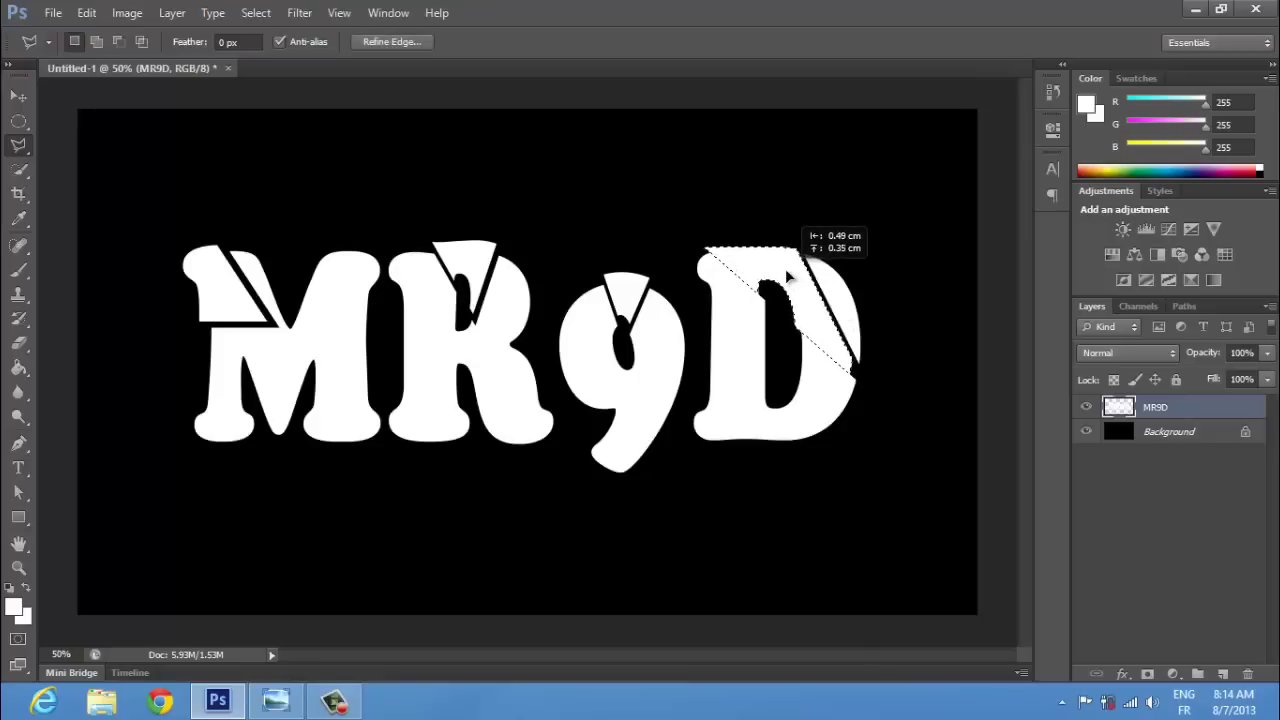
left_click_drag(787, 272, 782, 264)
key("ctrl+d")
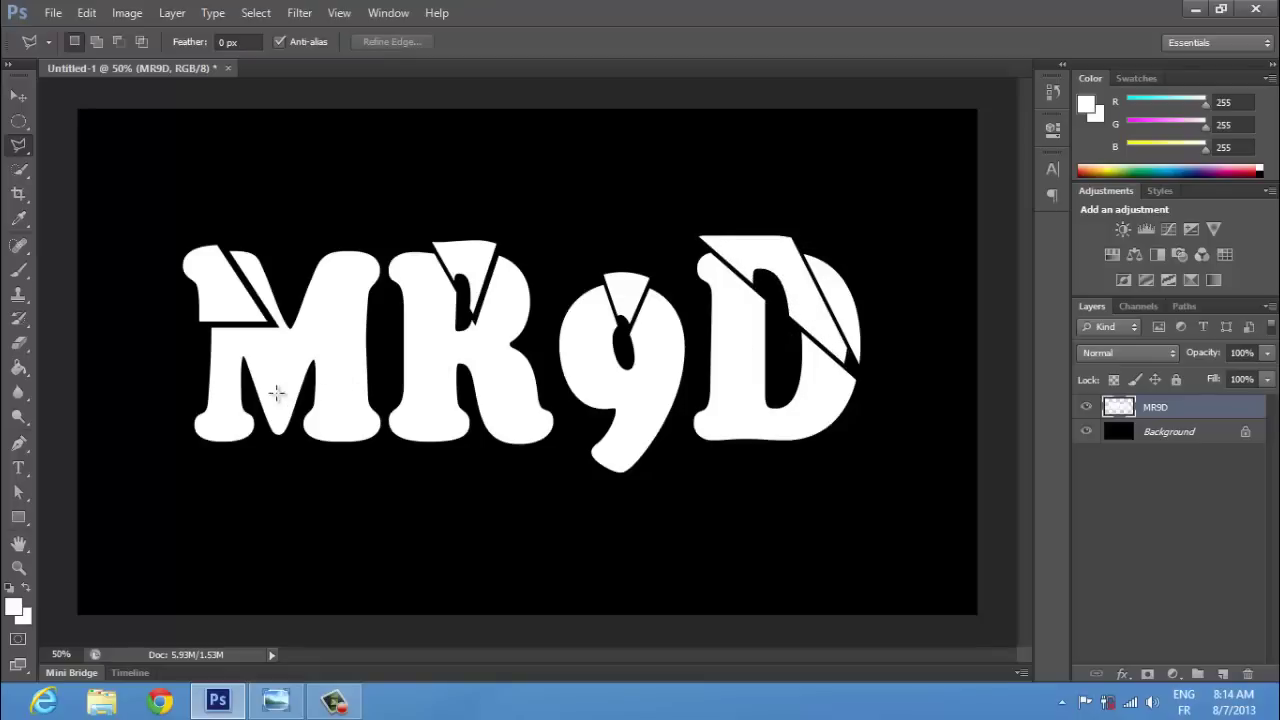
Slice off part of the M's left leg and shift it down and left
left_click(277, 373)
left_click(277, 373)
left_click_drag(277, 373, 254, 428)
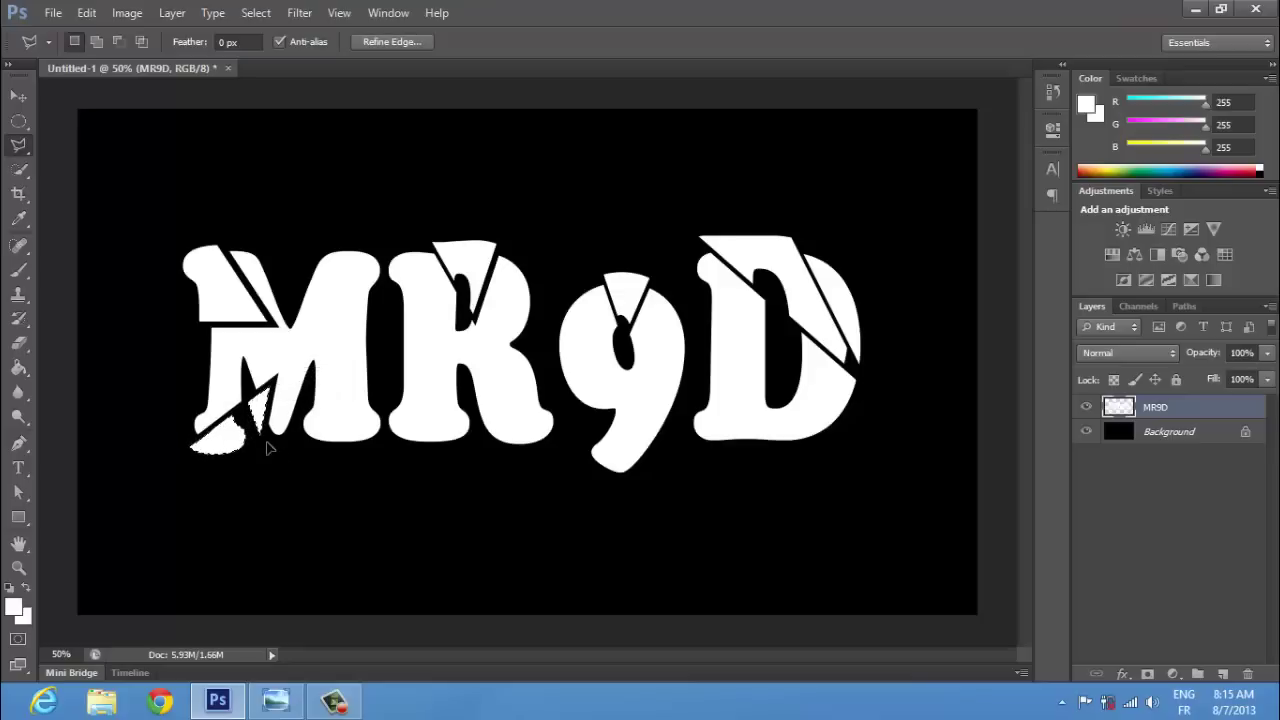
key("ctrl+d")
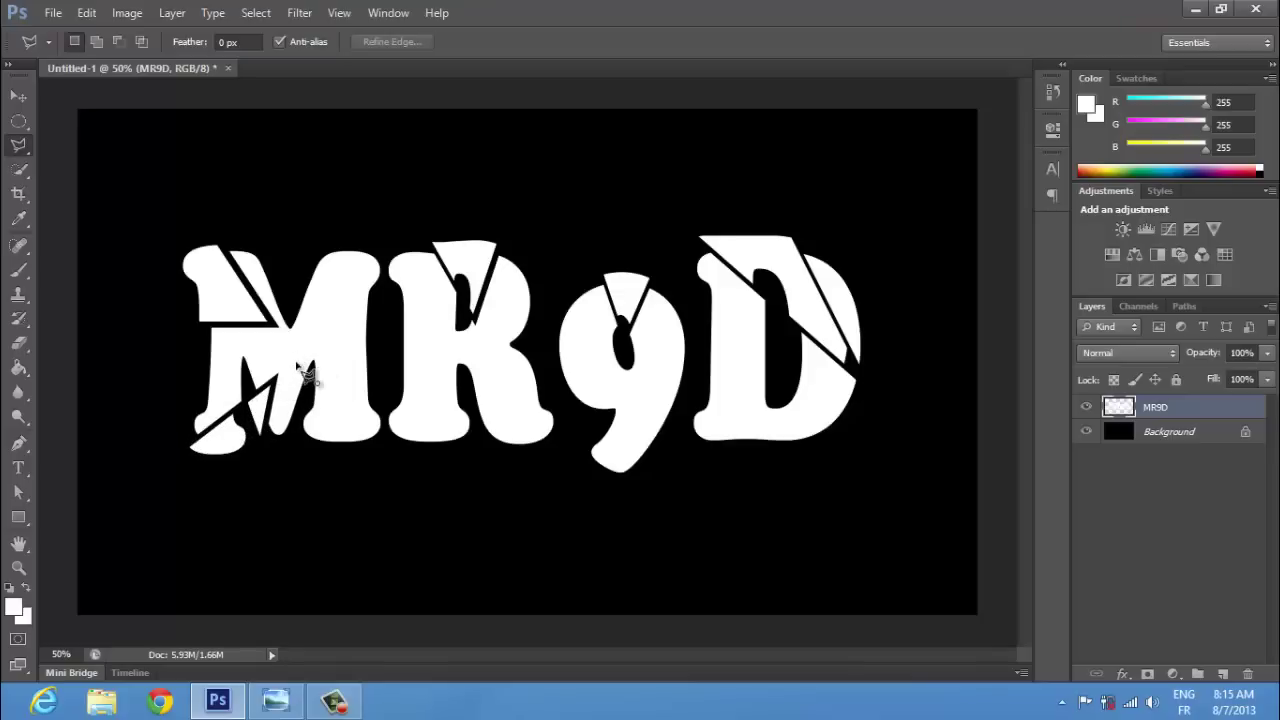
Cut and offset slices at the M's base and across the M and R
left_click(297, 363)
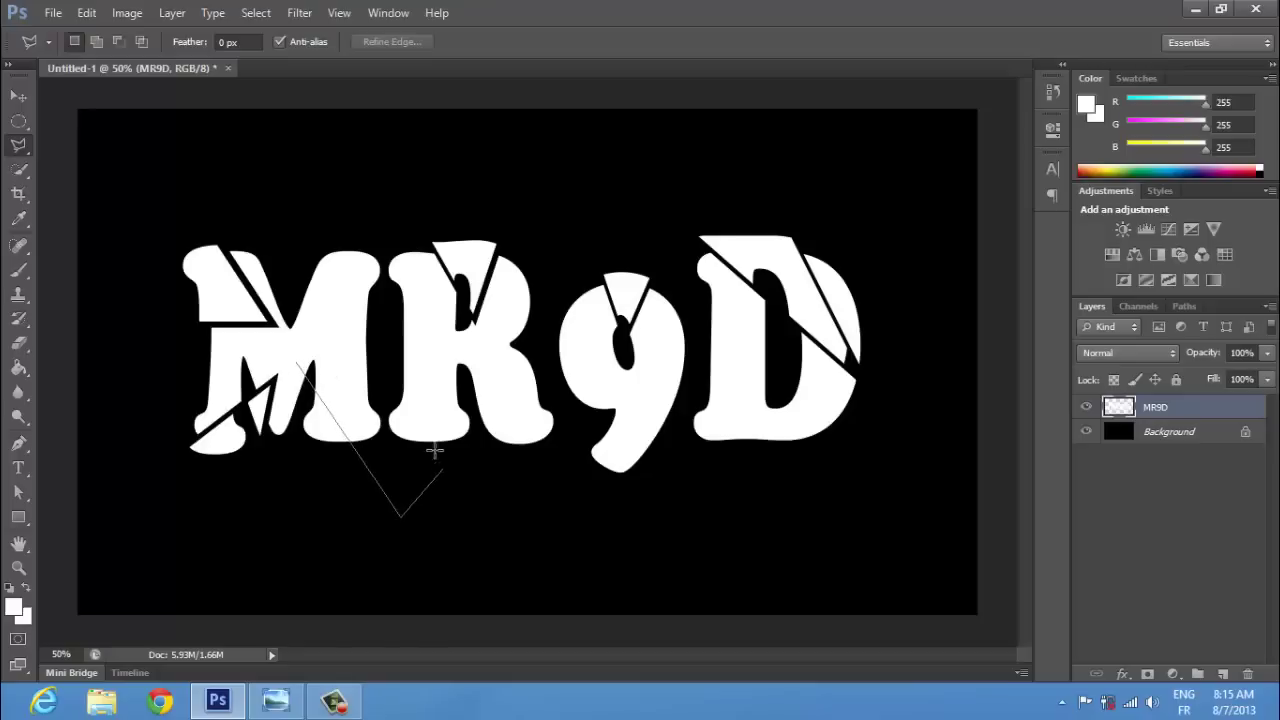
left_click(415, 428)
left_click(443, 467)
left_click(298, 359)
left_click_drag(358, 391, 365, 400)
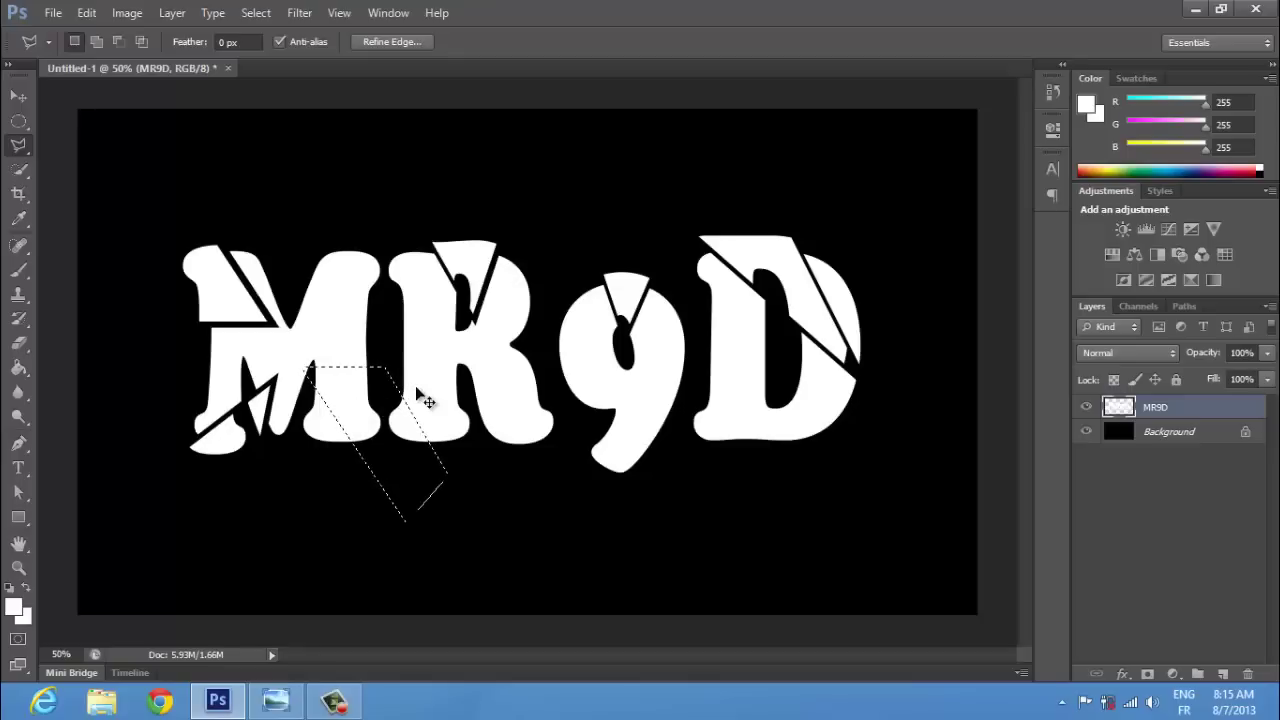
key("ctrl+d")
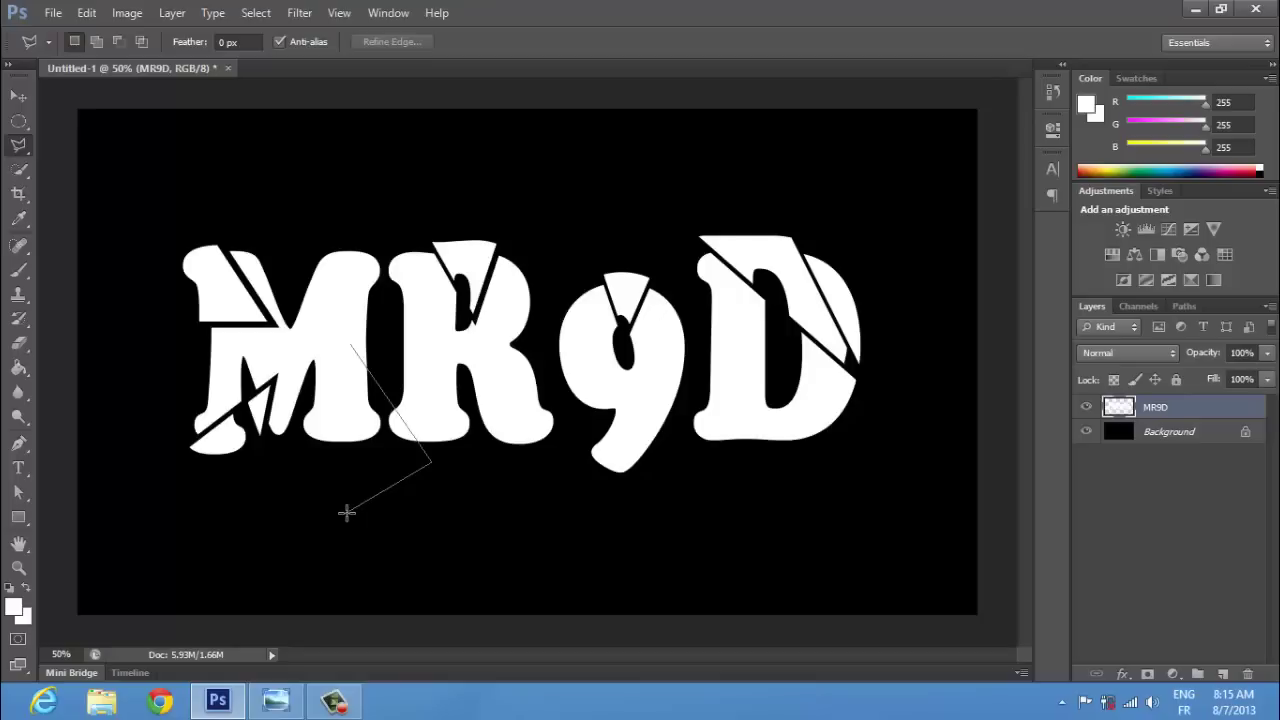
left_click(351, 350)
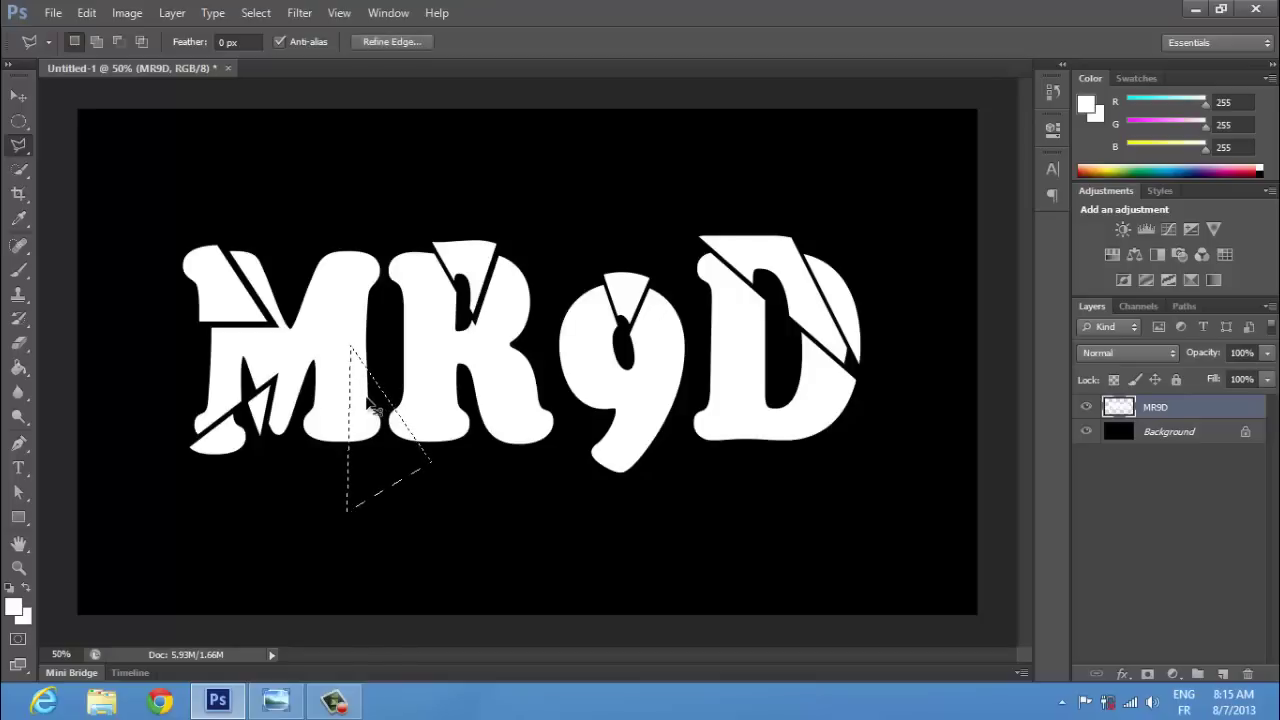
left_click_drag(370, 410, 377, 425)
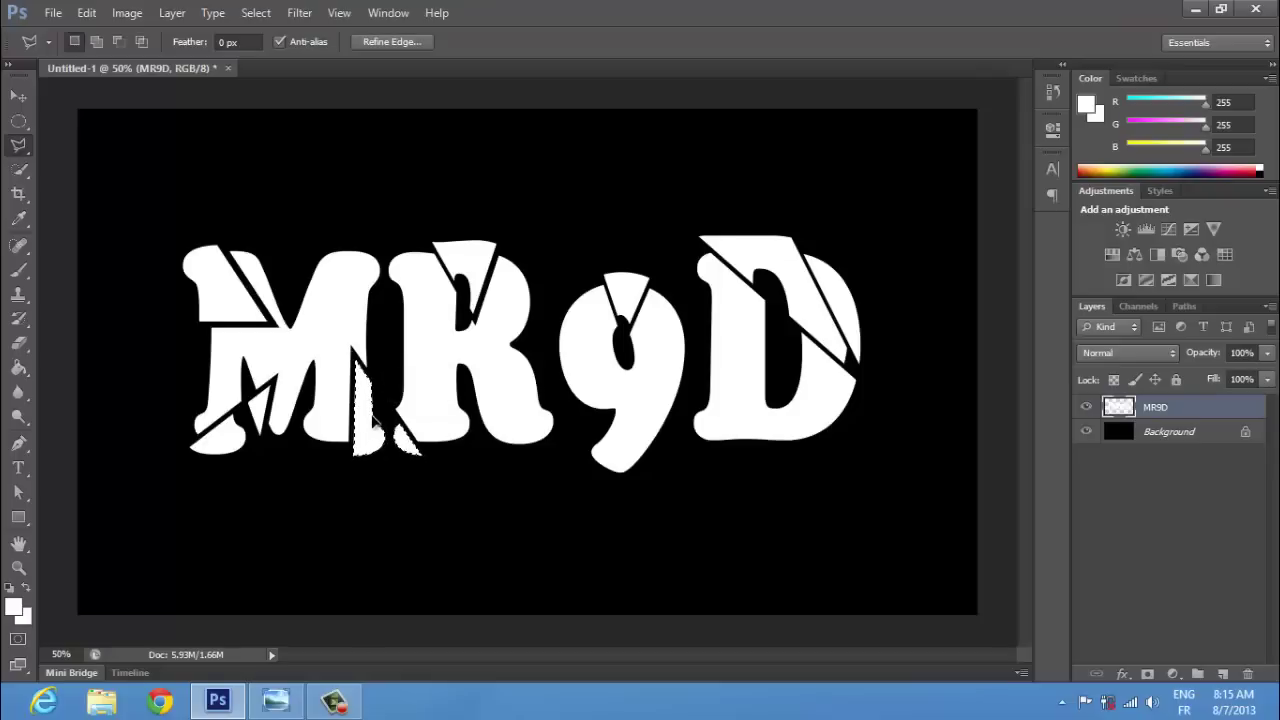
key("ctrl+d")
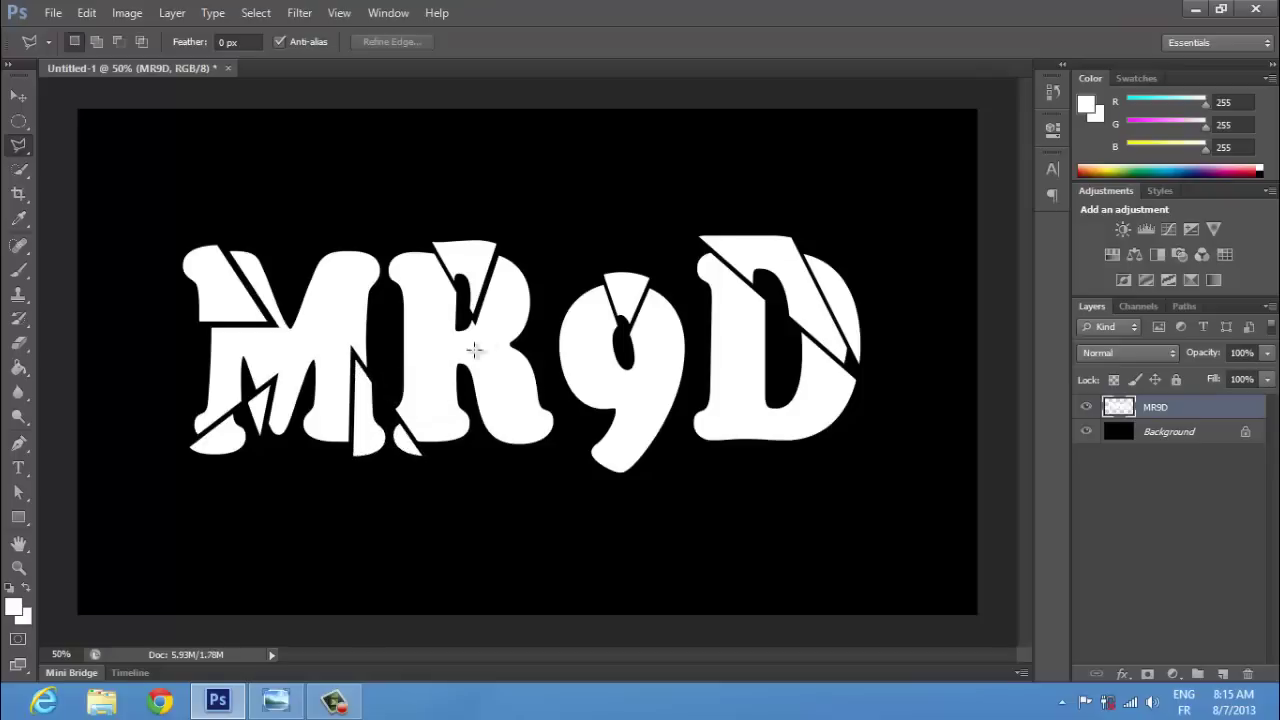
Cut a slice from the R's base and shift it out of place
left_click(569, 349)
left_click(474, 458)
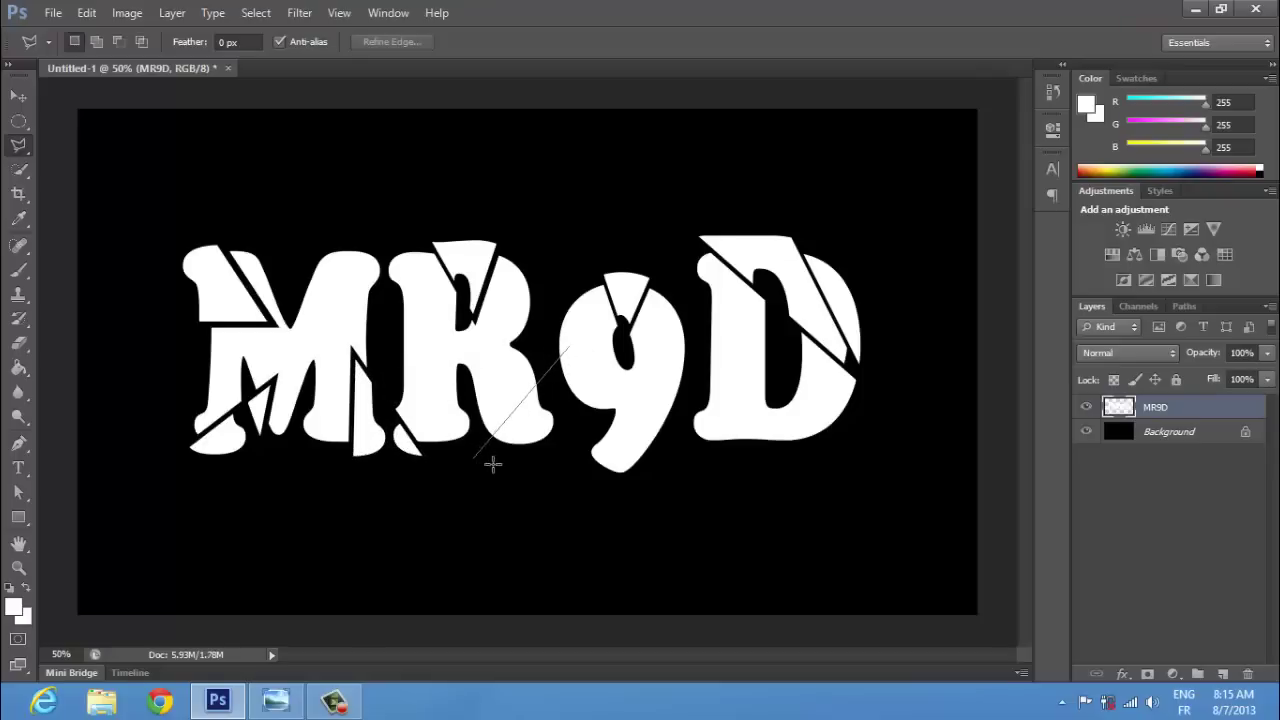
left_click(570, 348)
left_click(474, 458)
left_click(540, 528)
left_click(570, 348)
left_click_drag(554, 508, 540, 440)
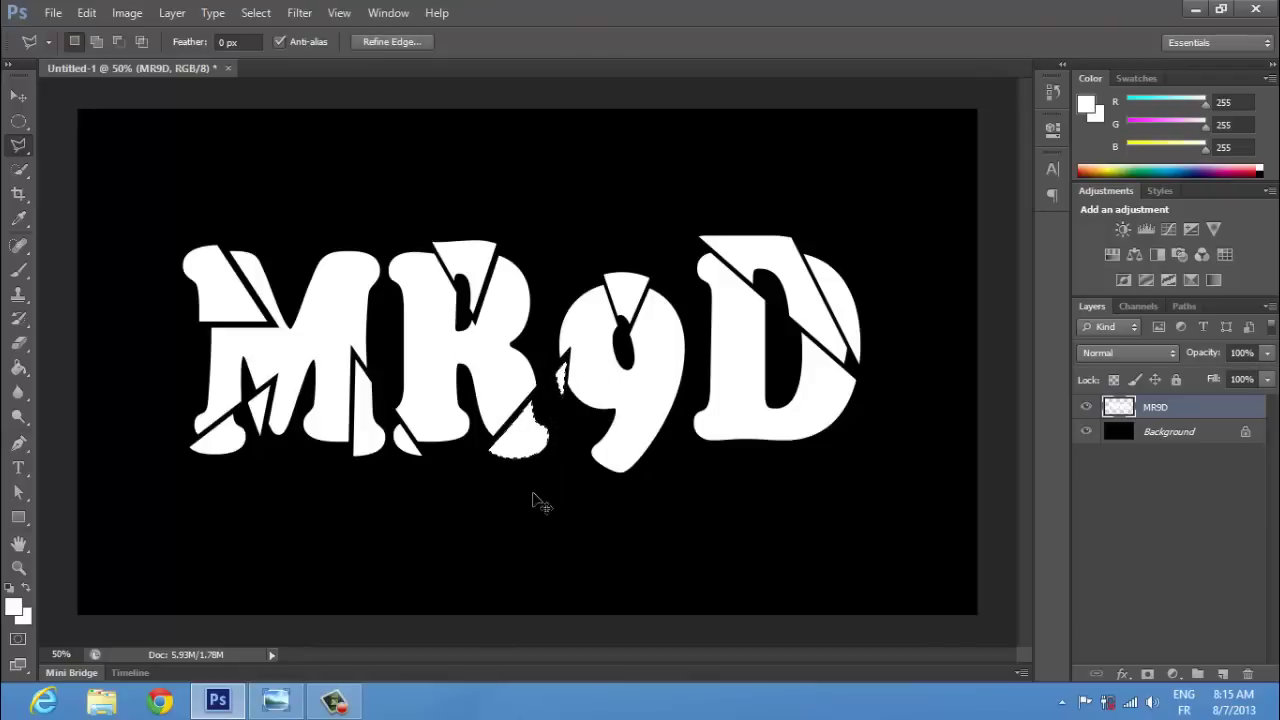
key("ctrl+d")
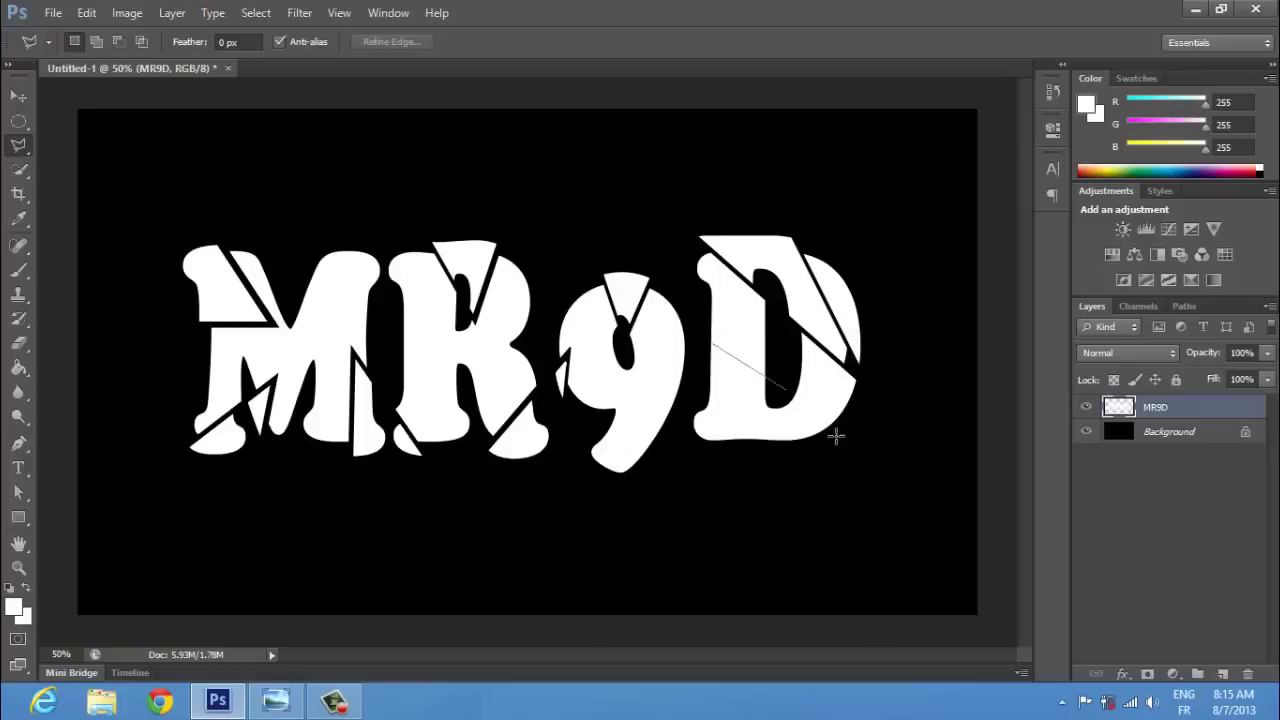
Cut and offset triangular pieces from the D and the 9, shifting them down
left_click(765, 518)
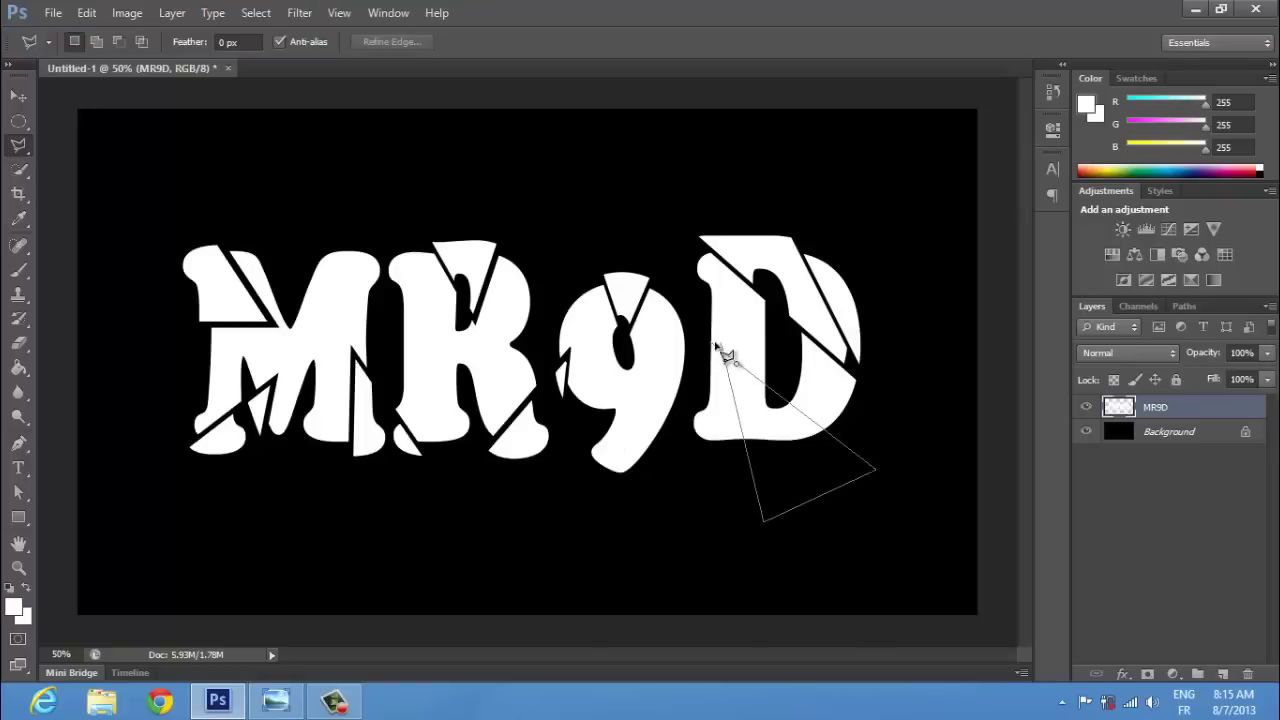
left_click(713, 344)
left_click_drag(731, 363, 744, 388)
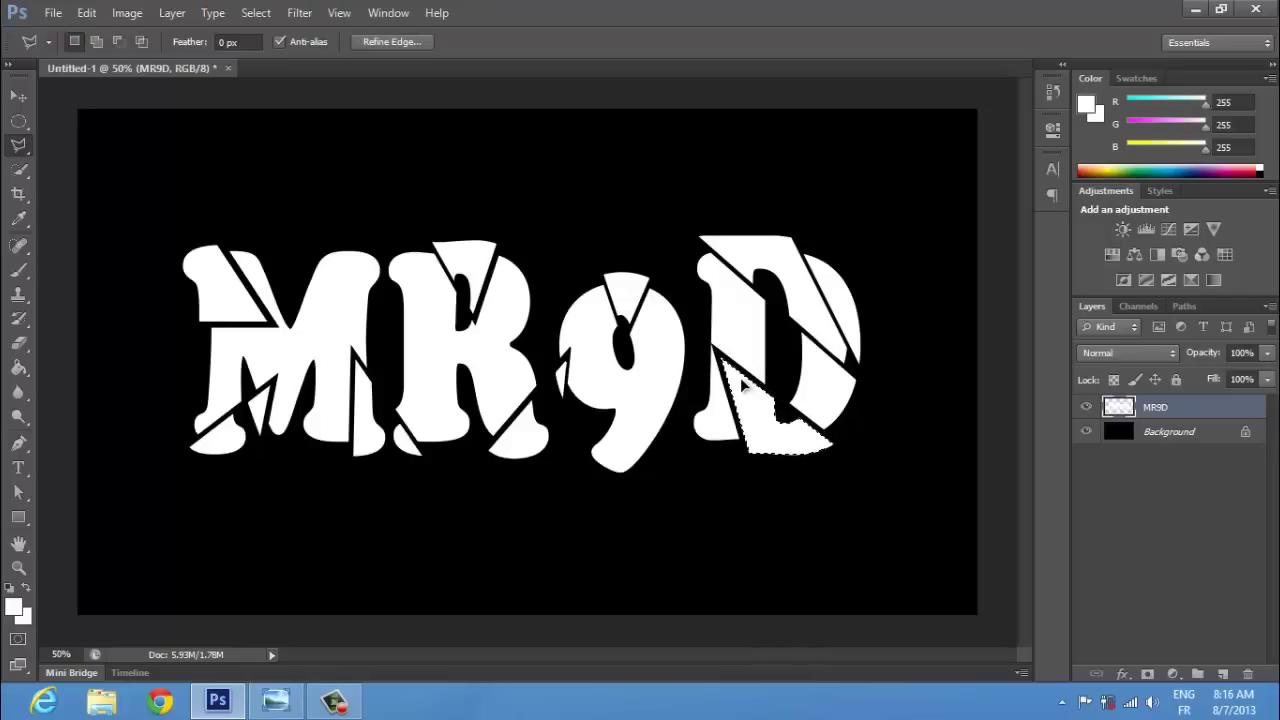
key("ctrl+d")
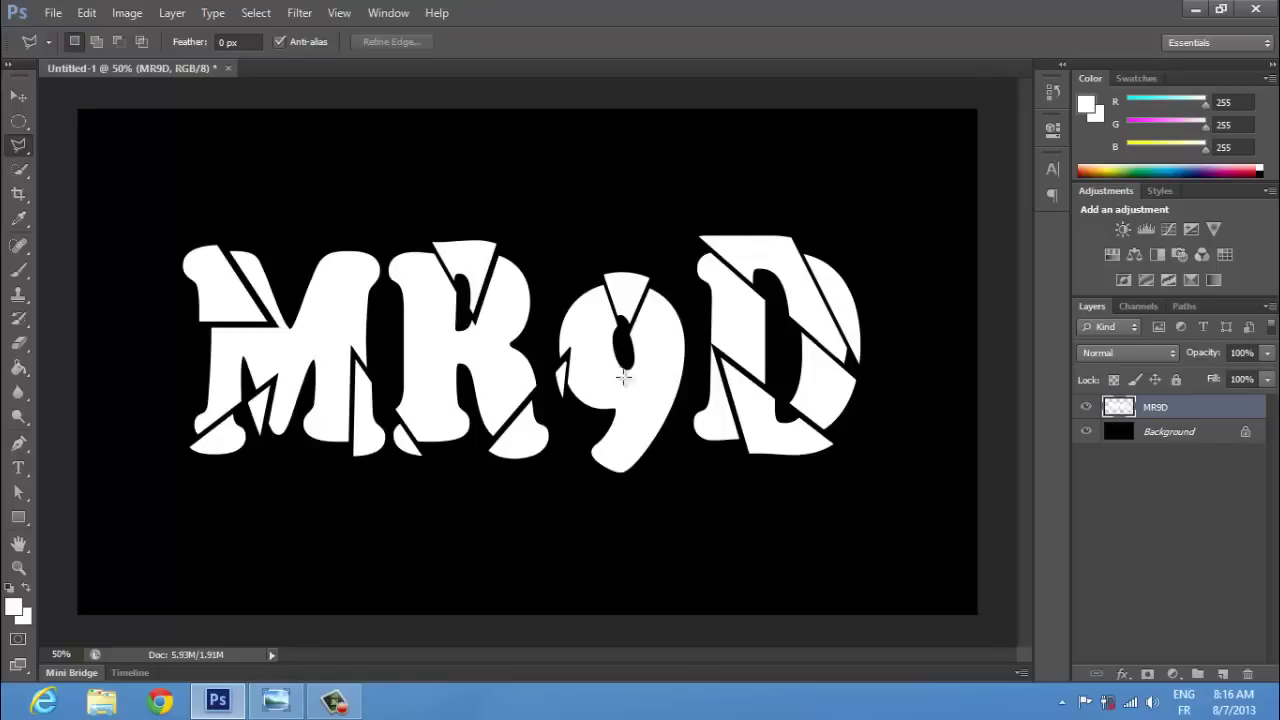
left_click(623, 374)
left_click(732, 518)
left_click(620, 499)
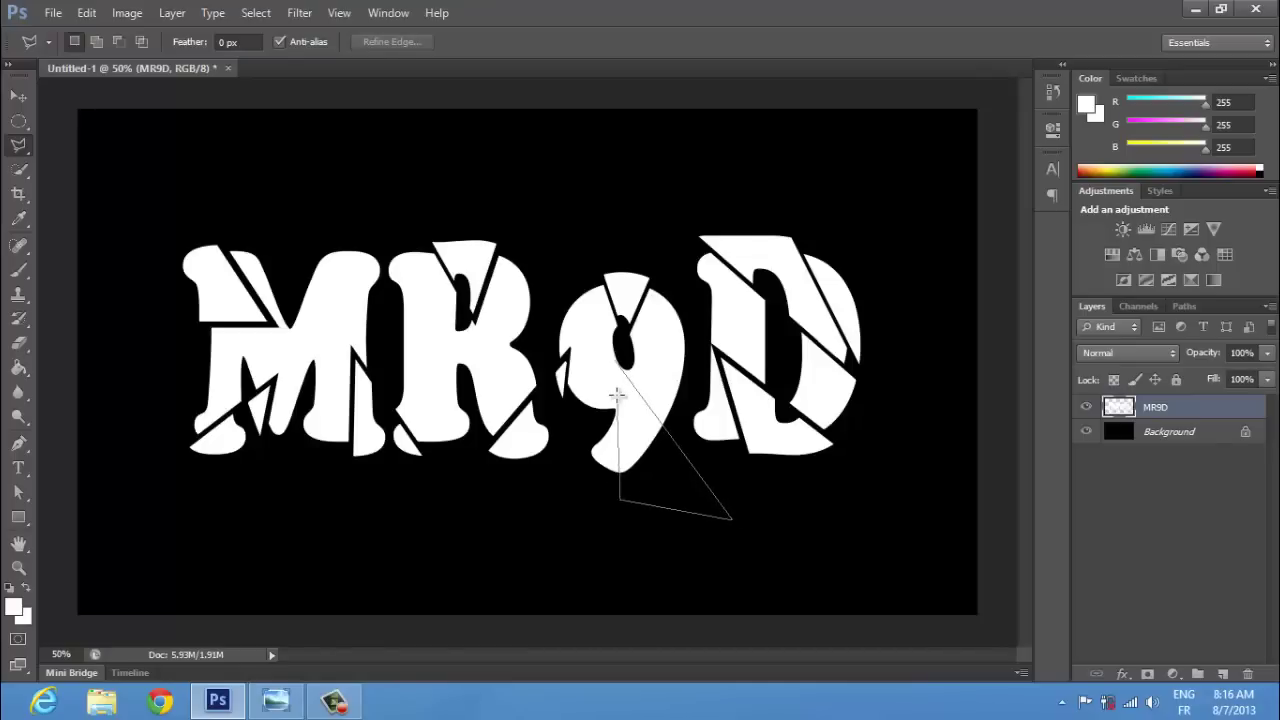
left_click(617, 357)
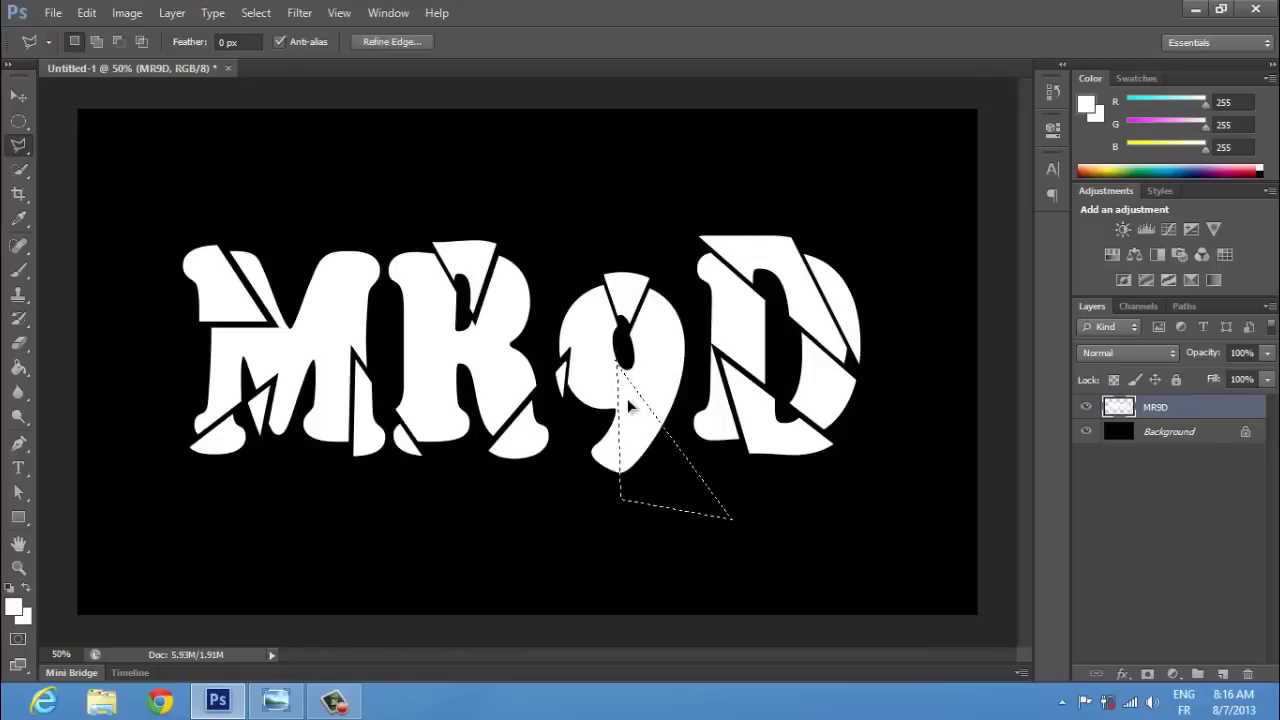
left_click_drag(627, 398, 635, 422)
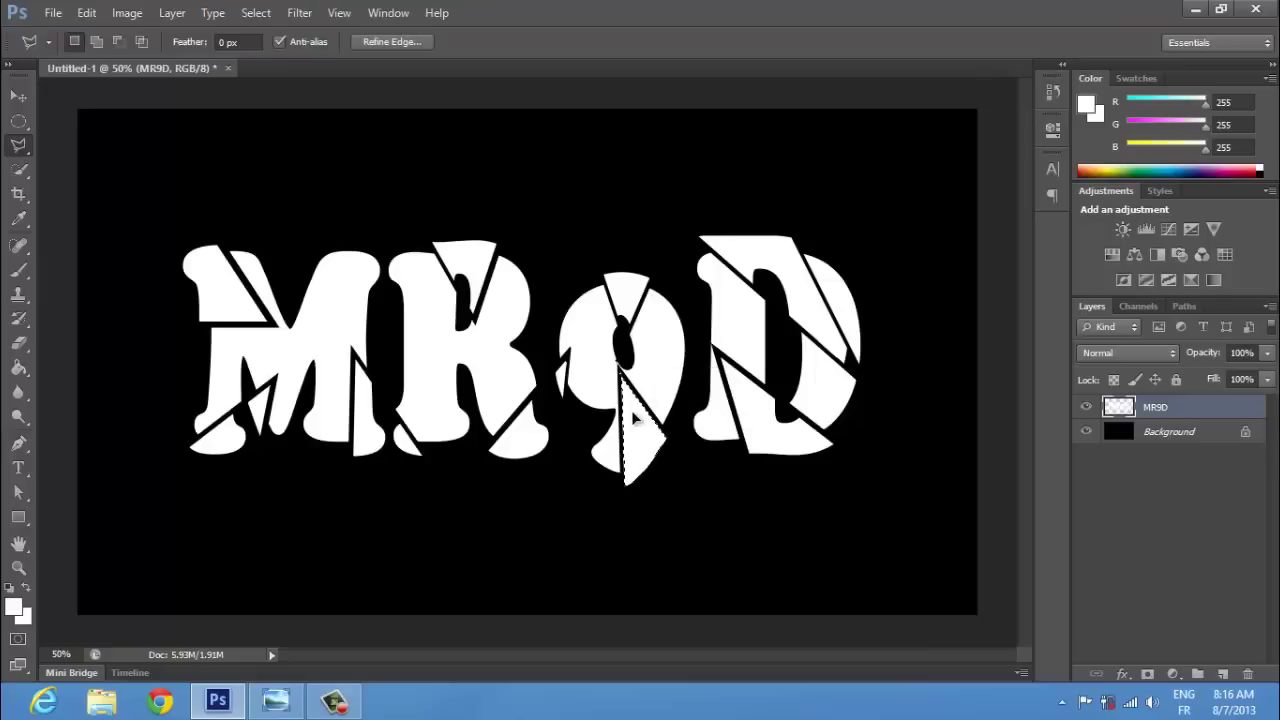
left_click(638, 445)
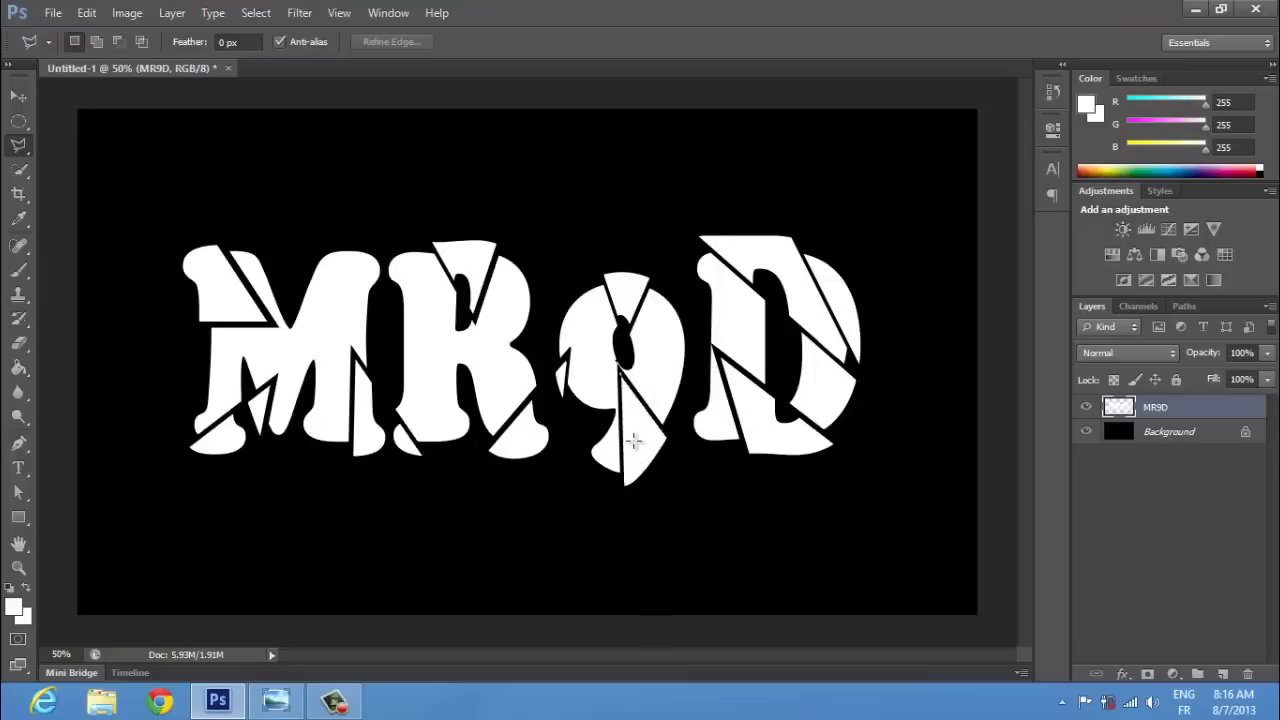
Outline a triangle across the tops of the M and R and offset it
left_click(325, 203)
left_click(390, 331)
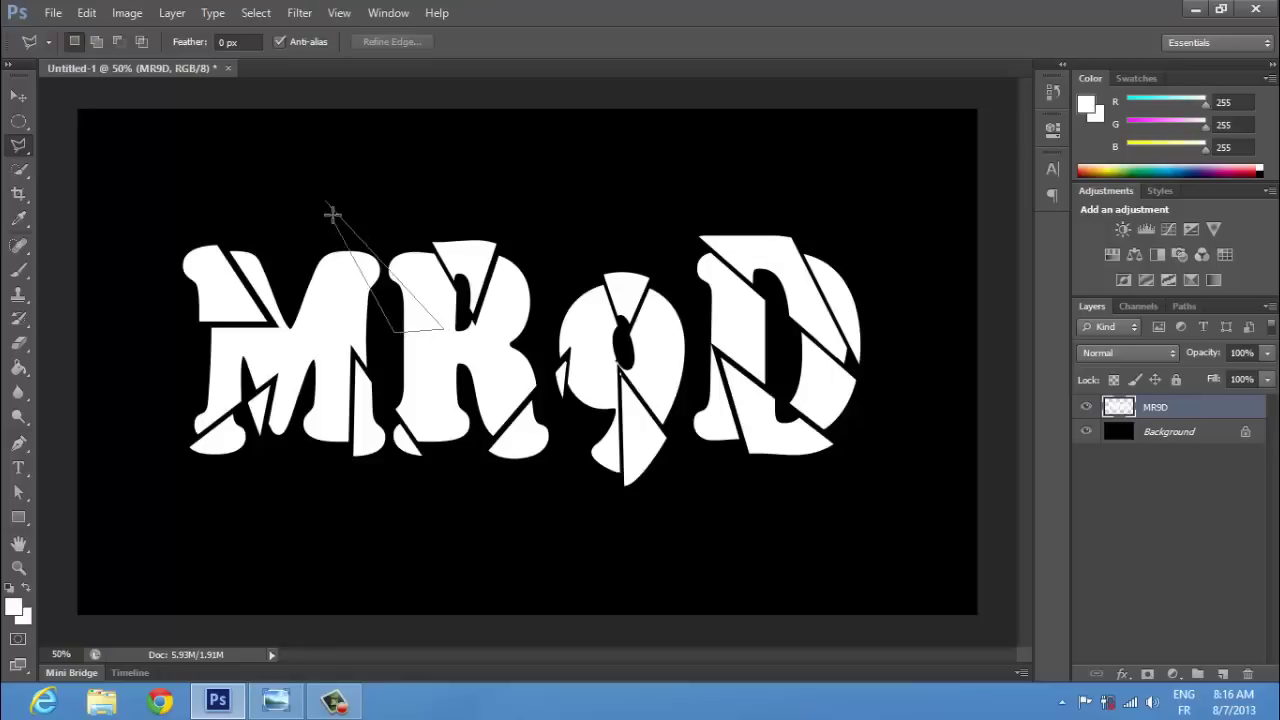
left_click(327, 205)
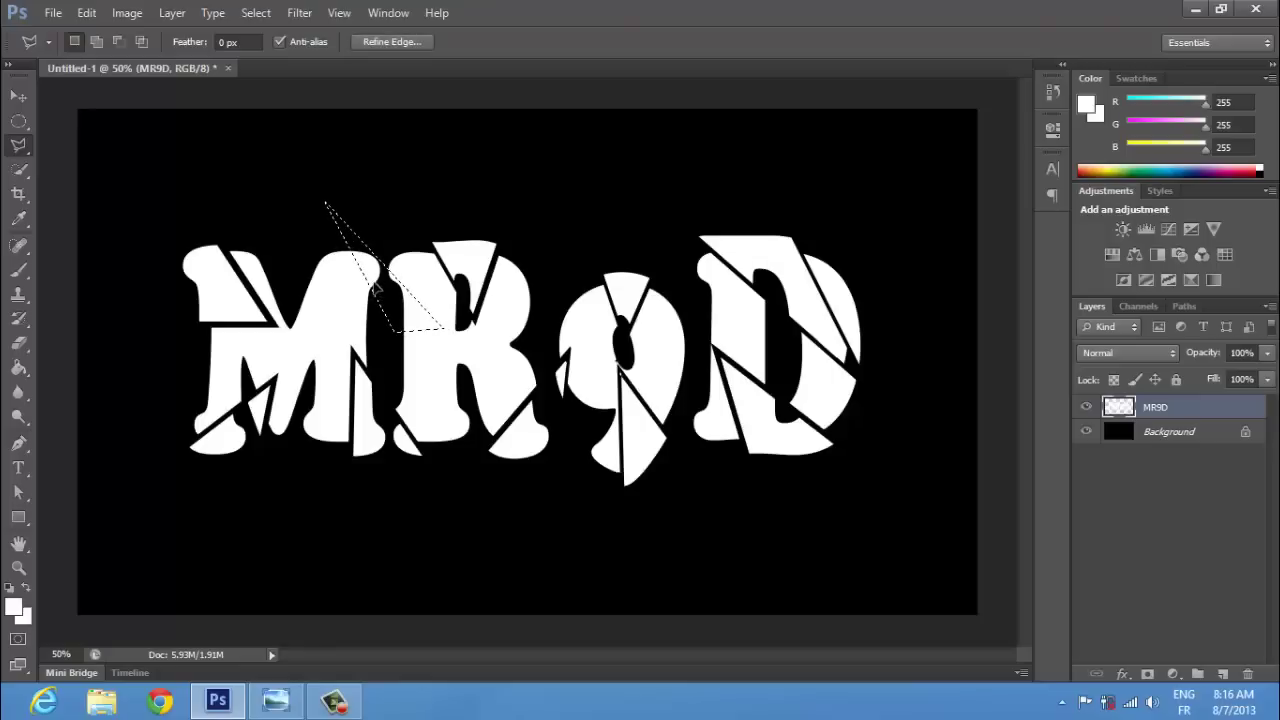
mouse_move(380, 291)
left_mouse_down()
mouse_move(368, 276)
mouse_move(375, 284)
left_mouse_up()
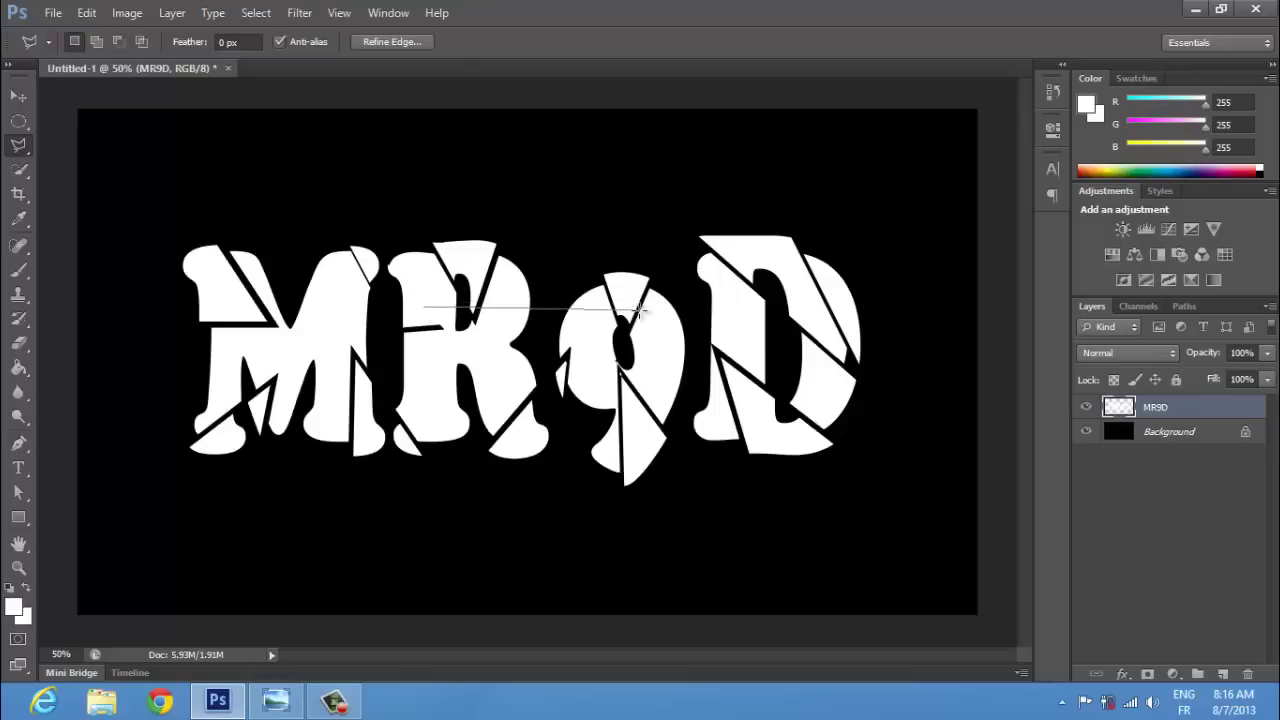
key("Escape")
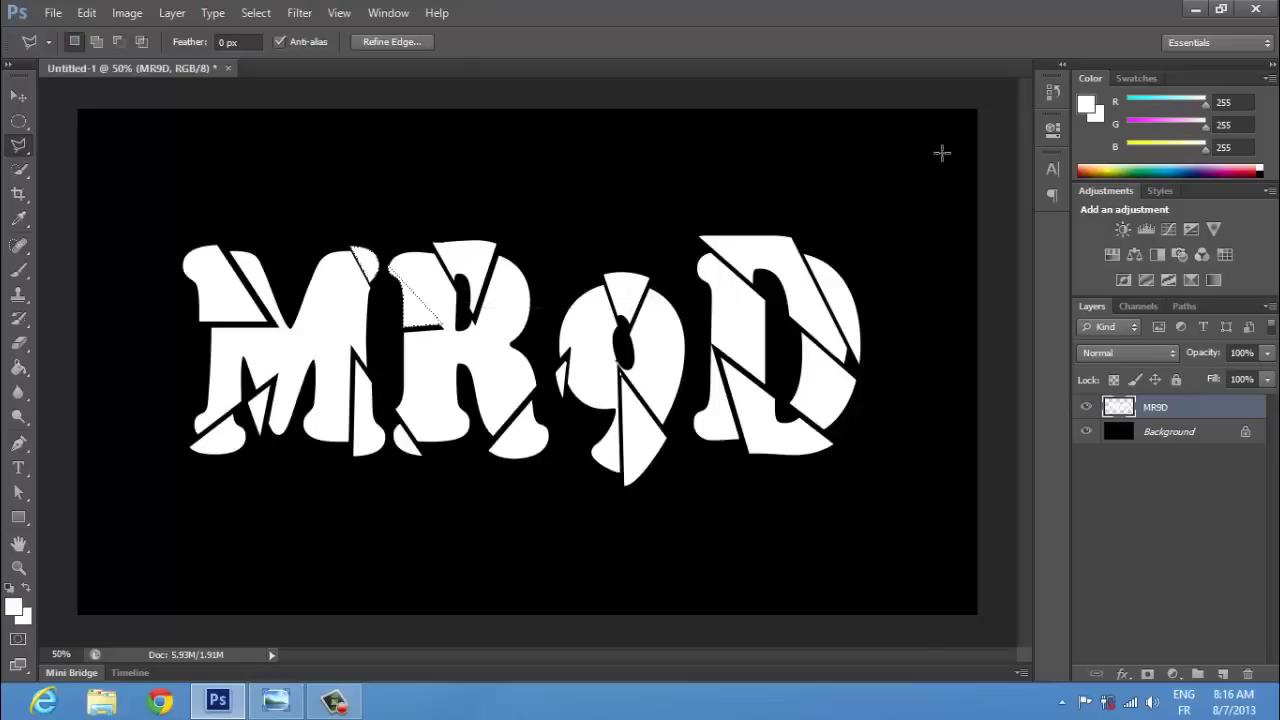
left_click_drag(410, 328, 413, 330)
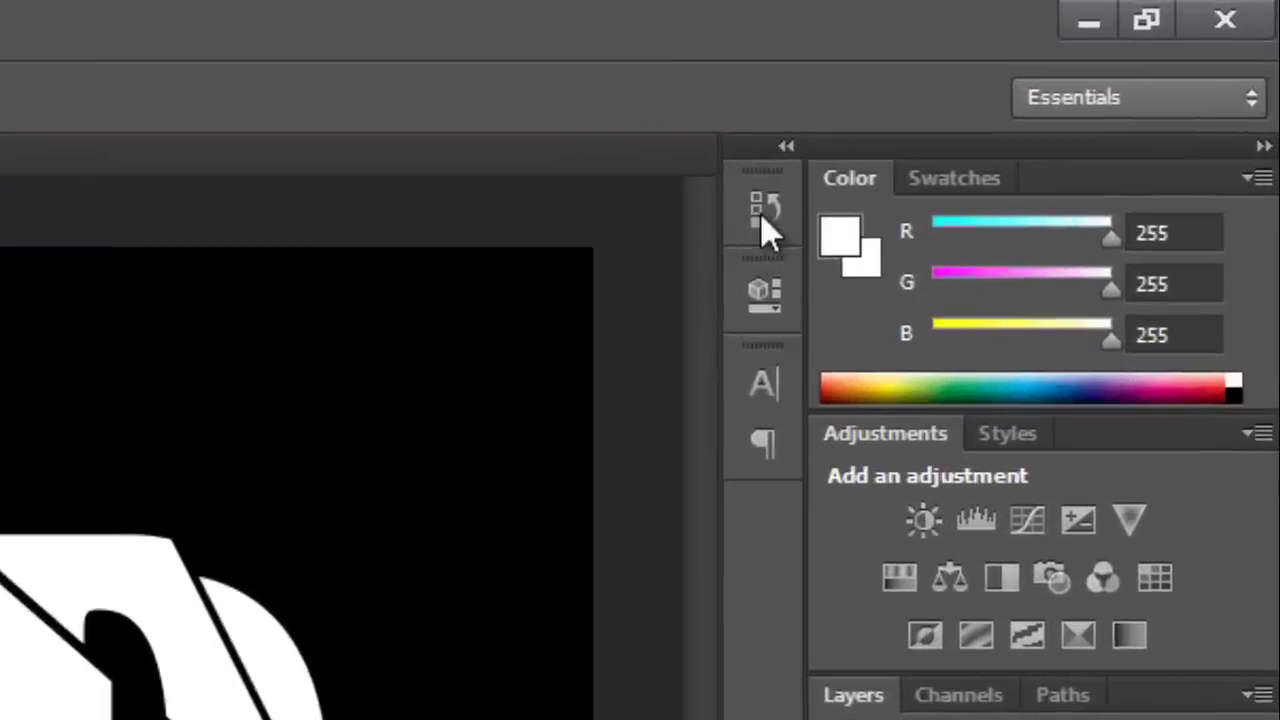
Revert in the History panel to the state after the last Deselect
left_click(765, 212)
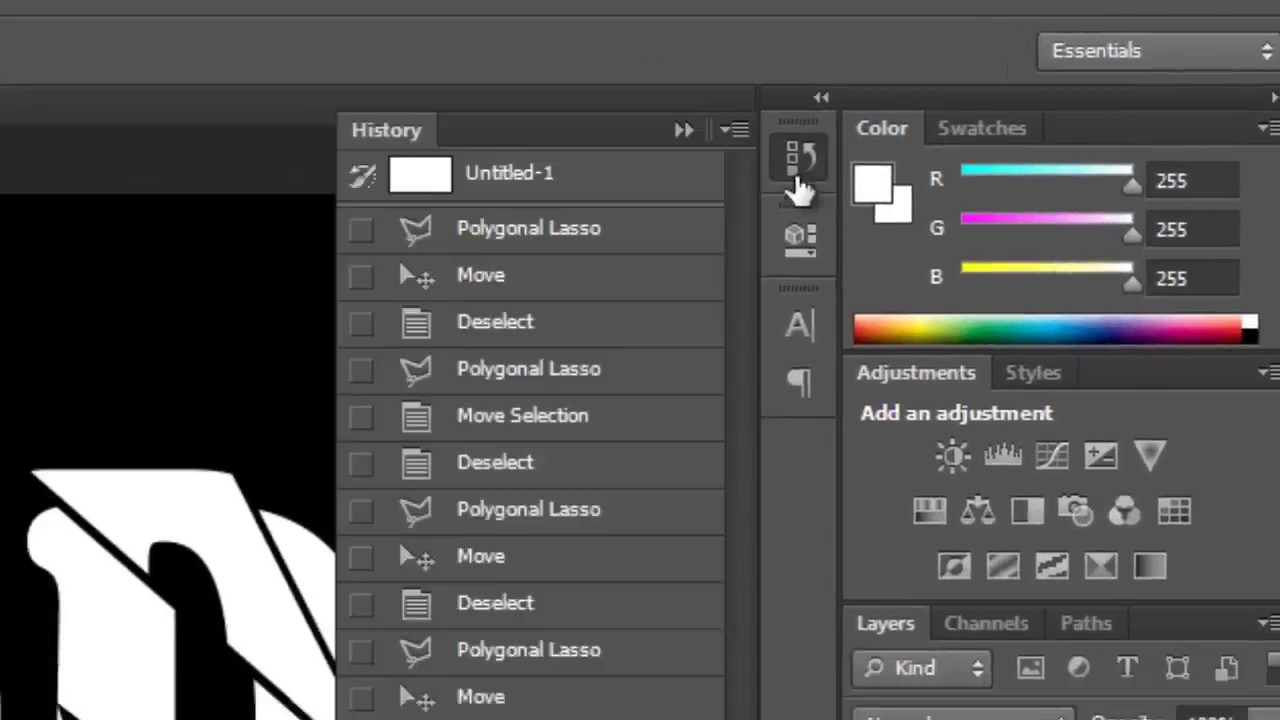
left_click(780, 645)
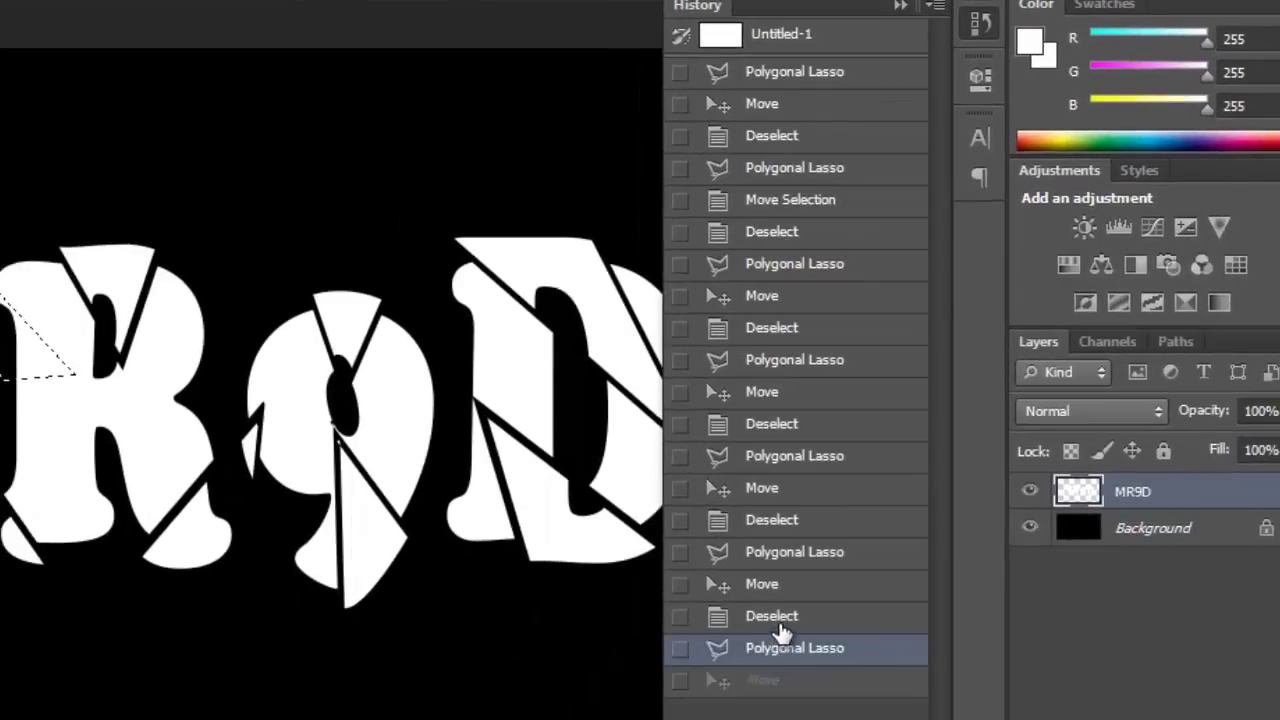
left_click(776, 618)
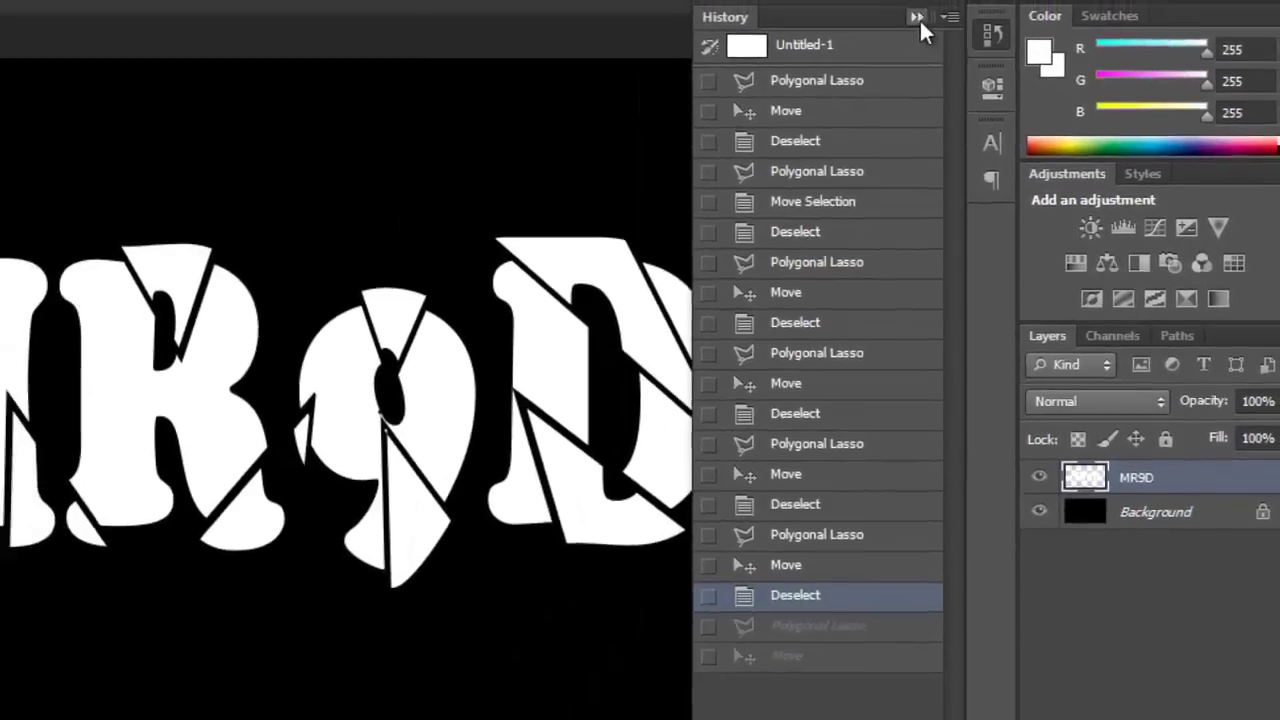
left_click(919, 20)
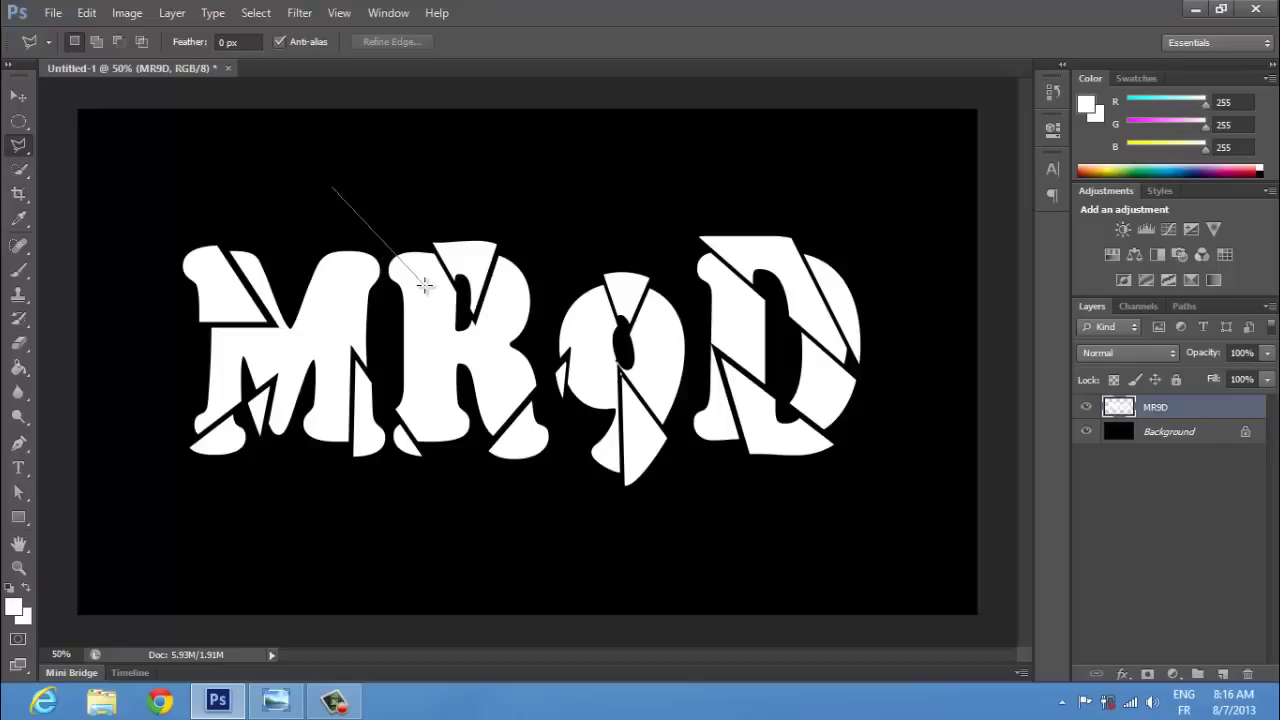
Cut a thin sliver across the M and shift it to open the cut
left_click(333, 187)
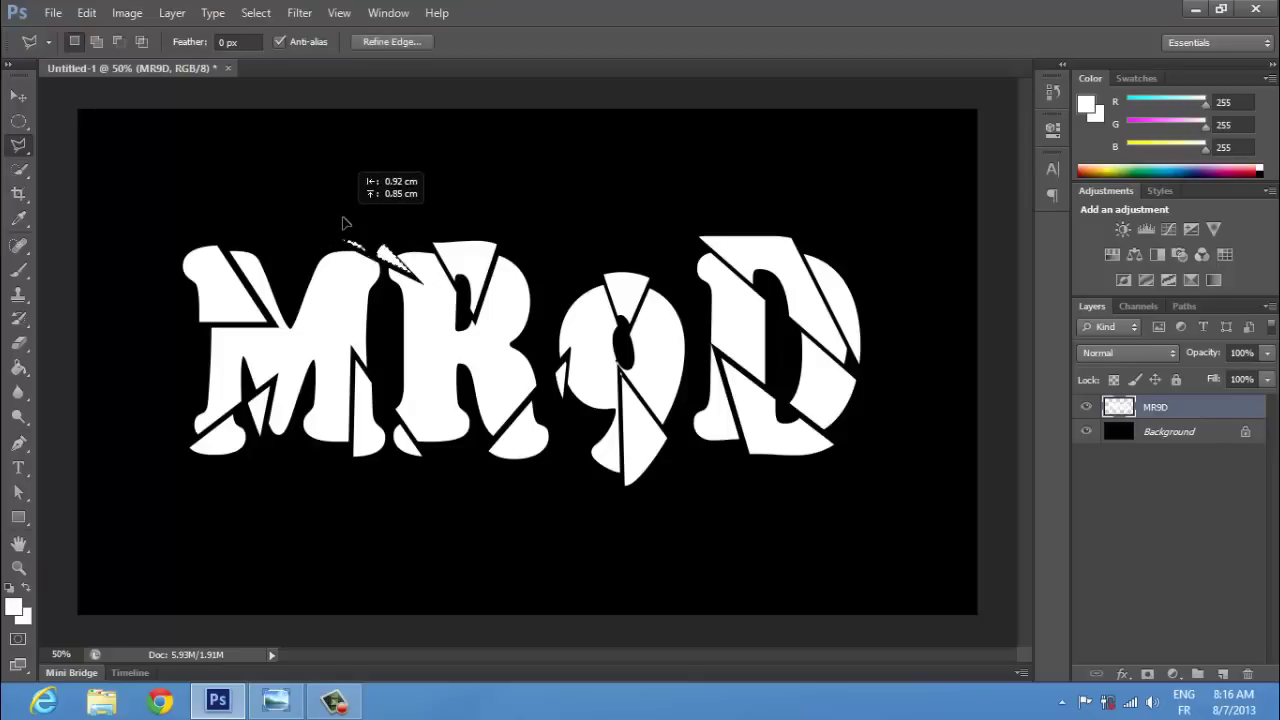
key("ctrl+d")
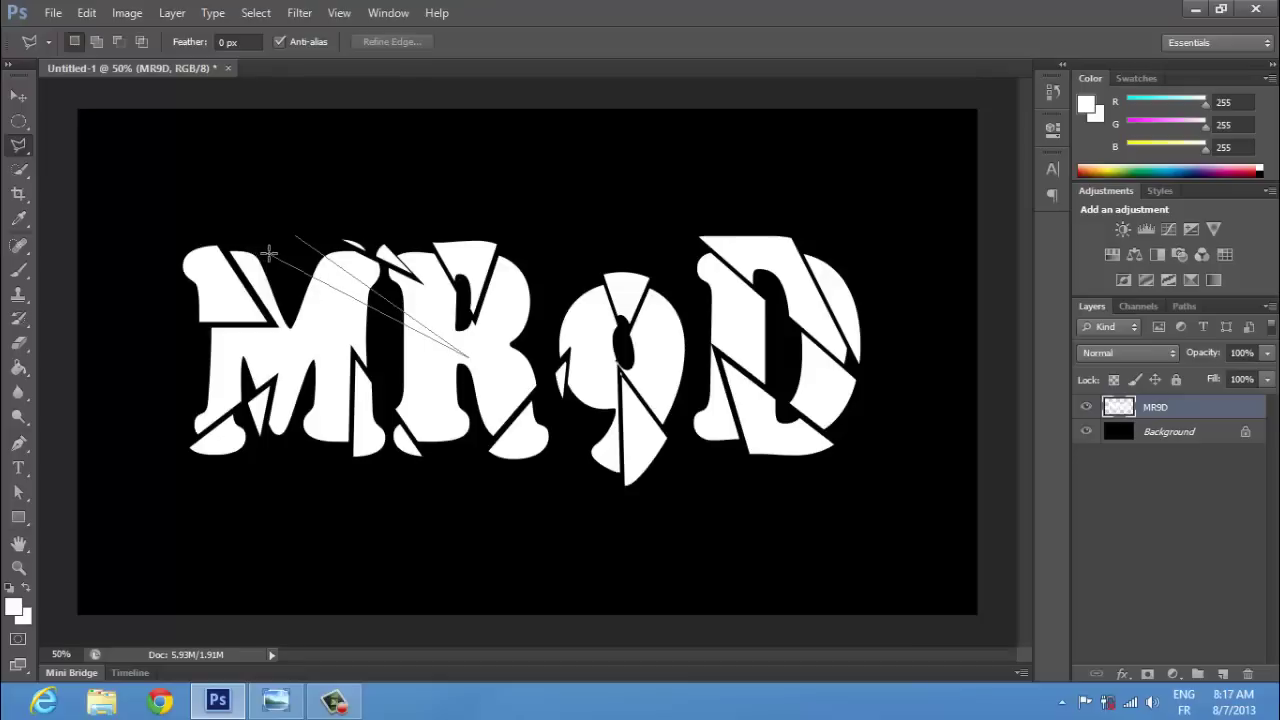
left_click(296, 239)
left_click_drag(286, 251, 293, 250)
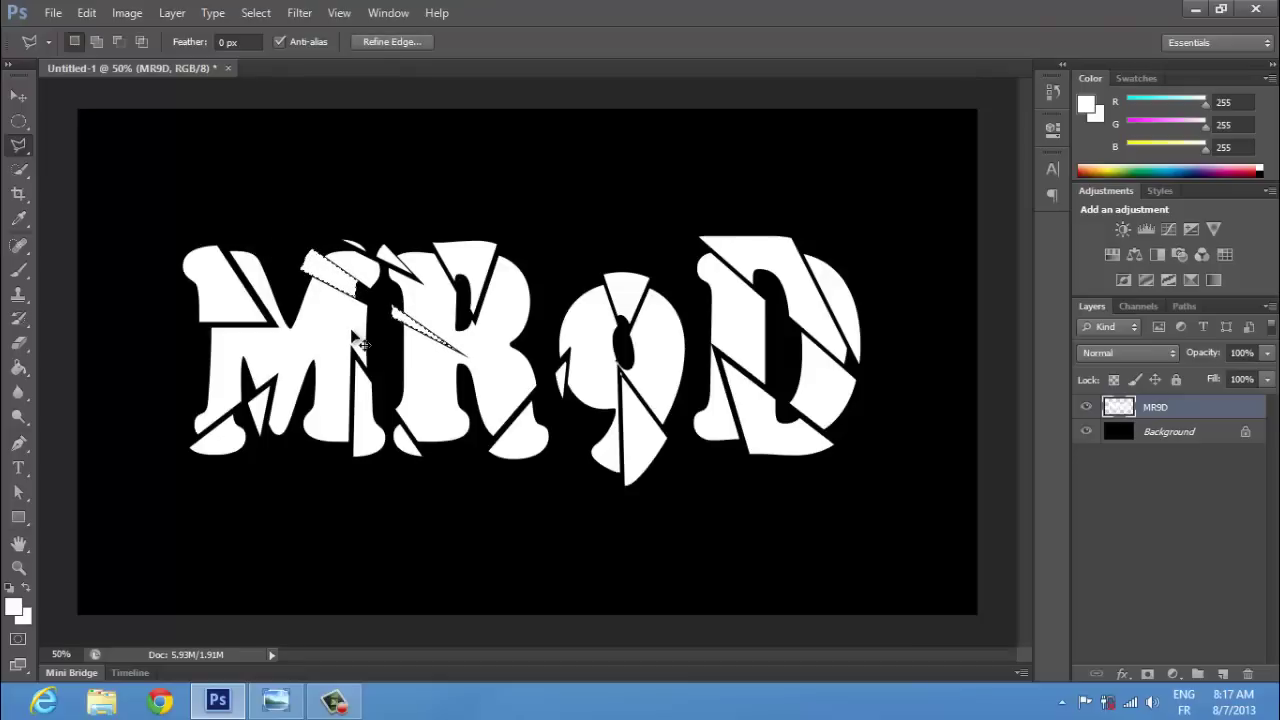
key("ctrl+d")
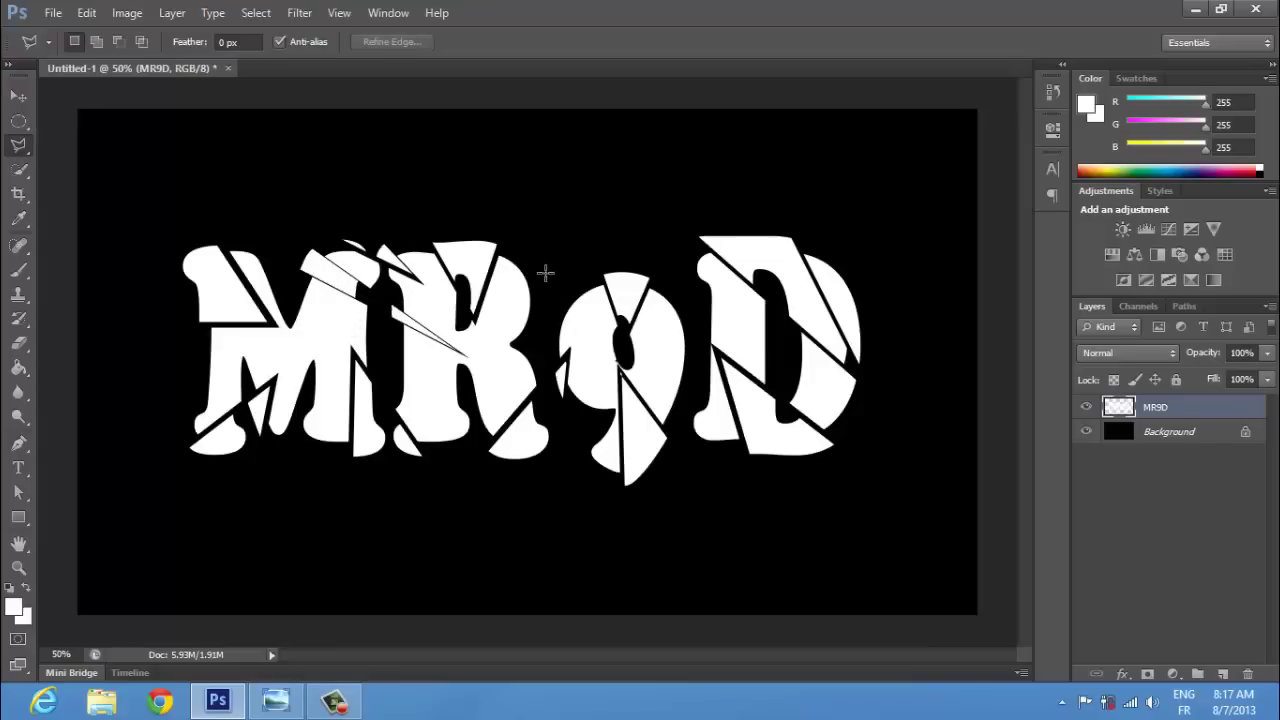
Outline a sliver on the R's upper right and shift it outward
left_click(538, 247)
double_click(545, 256)
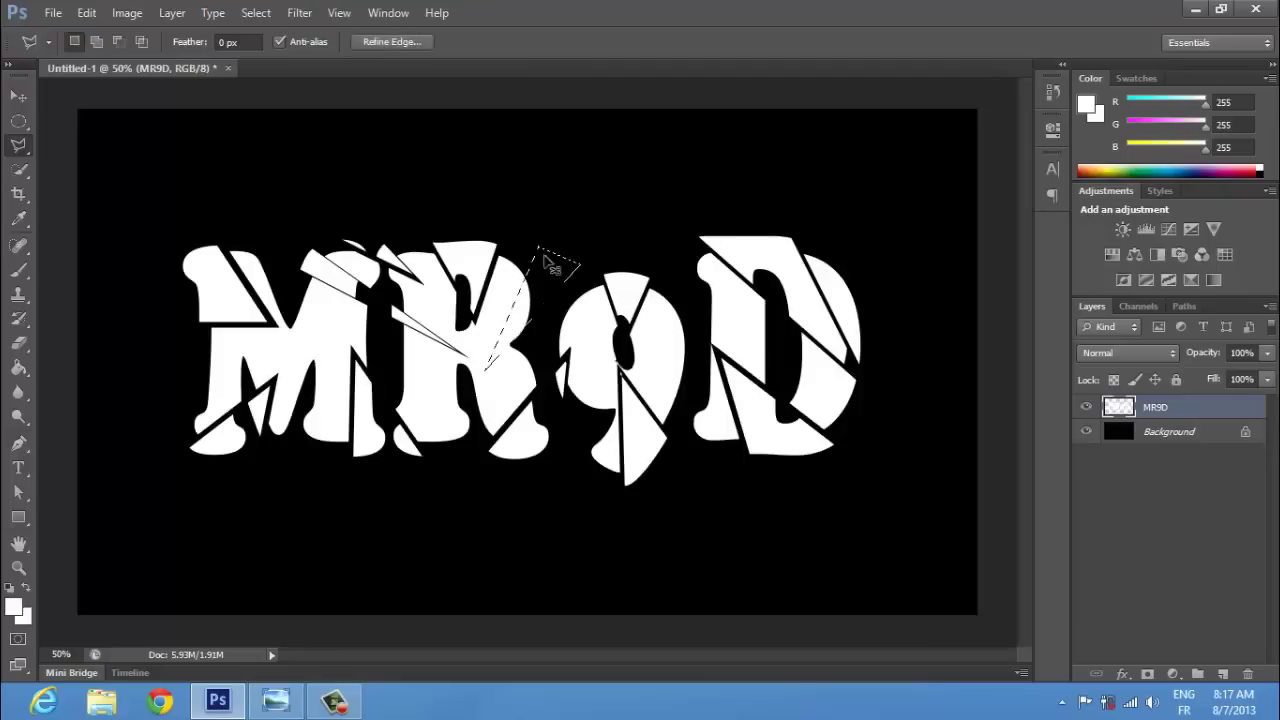
left_click_drag(545, 256, 556, 251)
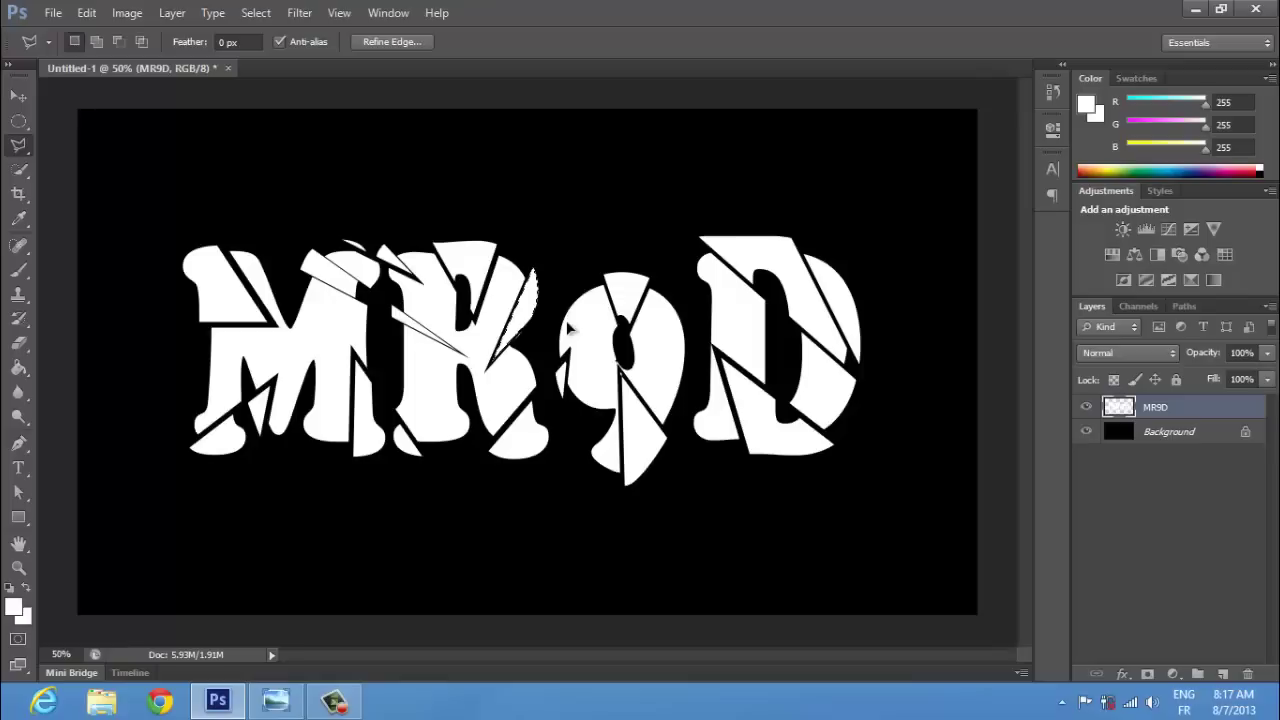
Nudge the R's sliver a little further right and deselect it
key("ctrl+d")
left_click_drag(535, 311, 540, 312)
key("ctrl+d")
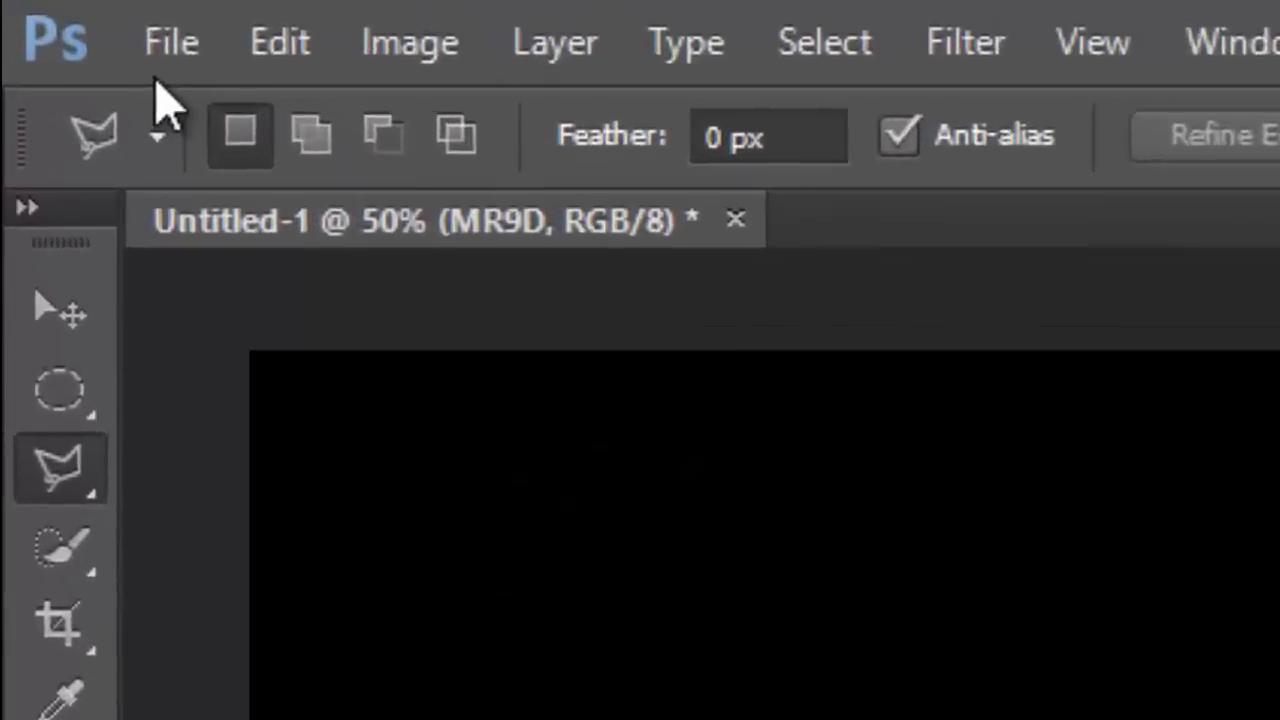
Open the grunge metal texture bg-wargaming-fr.jpg
left_click(53, 12)
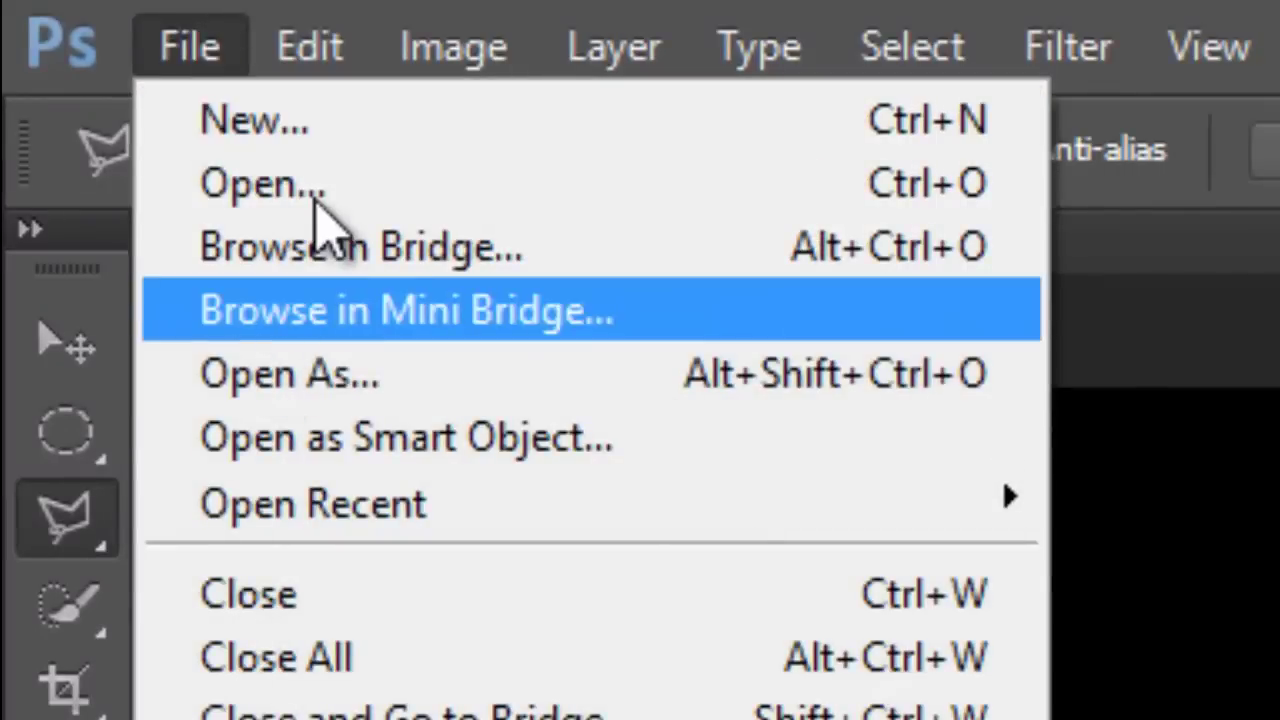
left_click(318, 188)
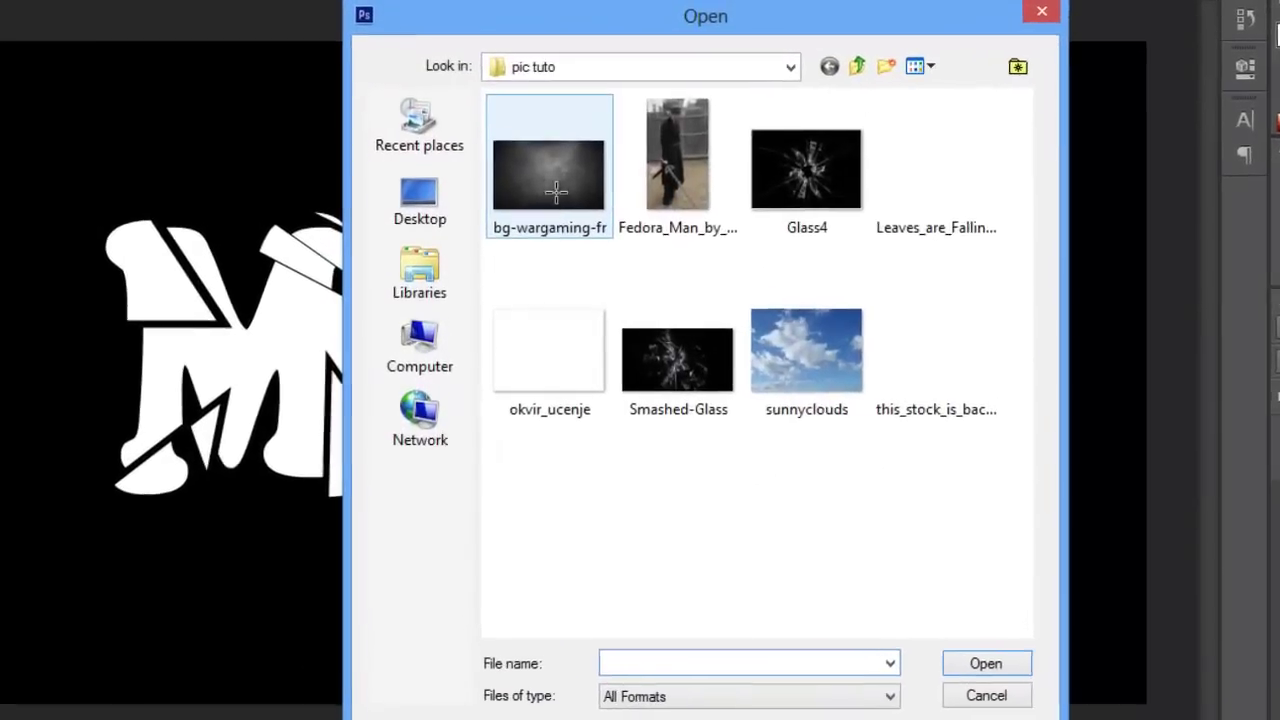
double_click(556, 190)
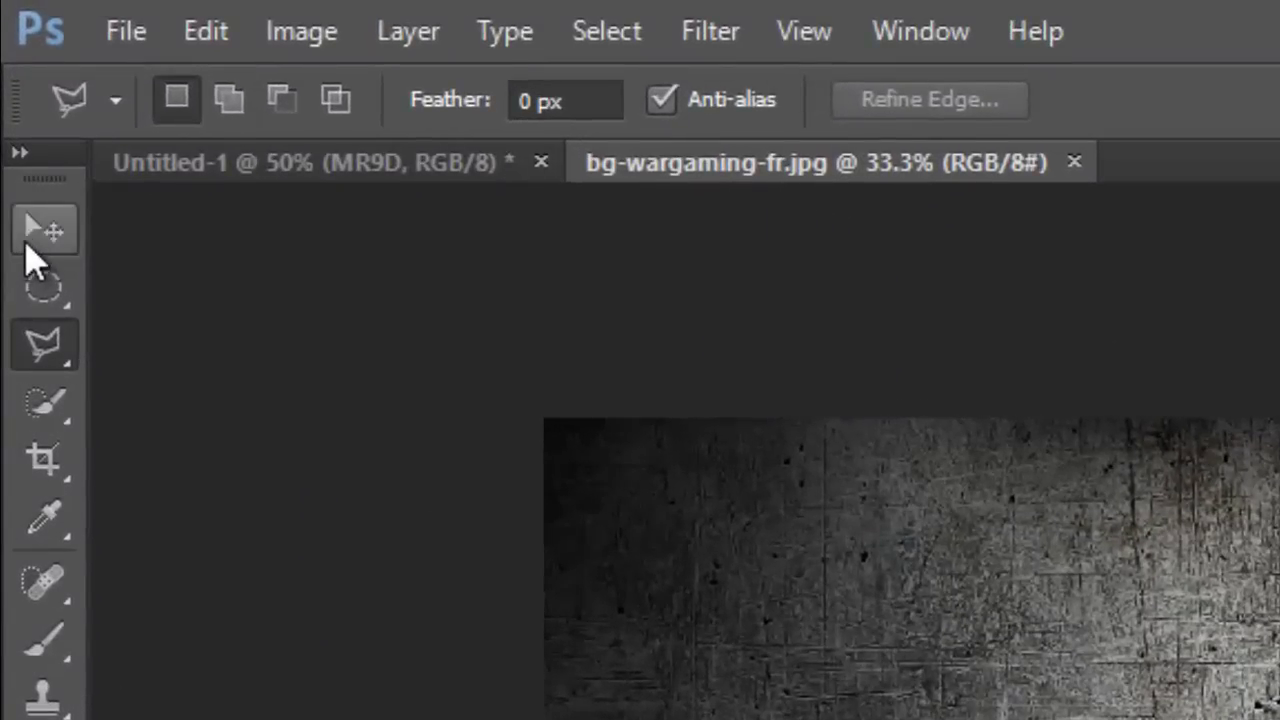
Convert the texture's locked Background into an editable Layer 0
left_click(45, 232)
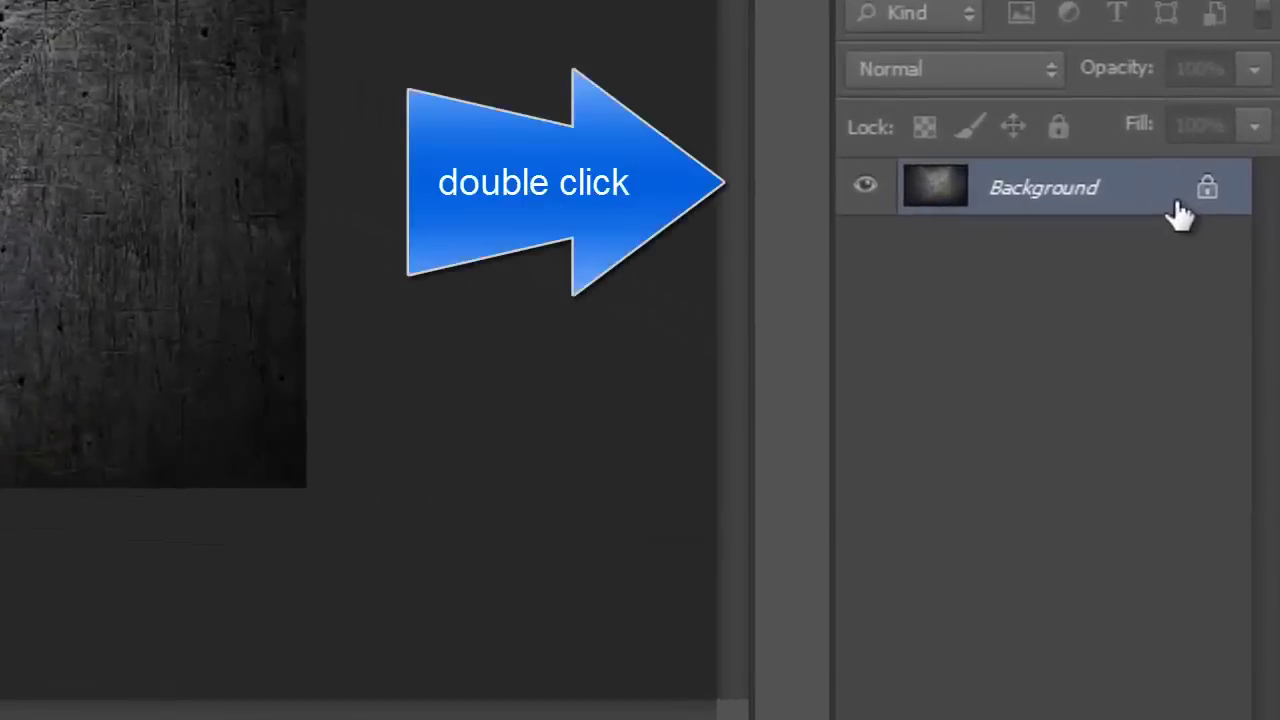
double_click(1230, 418)
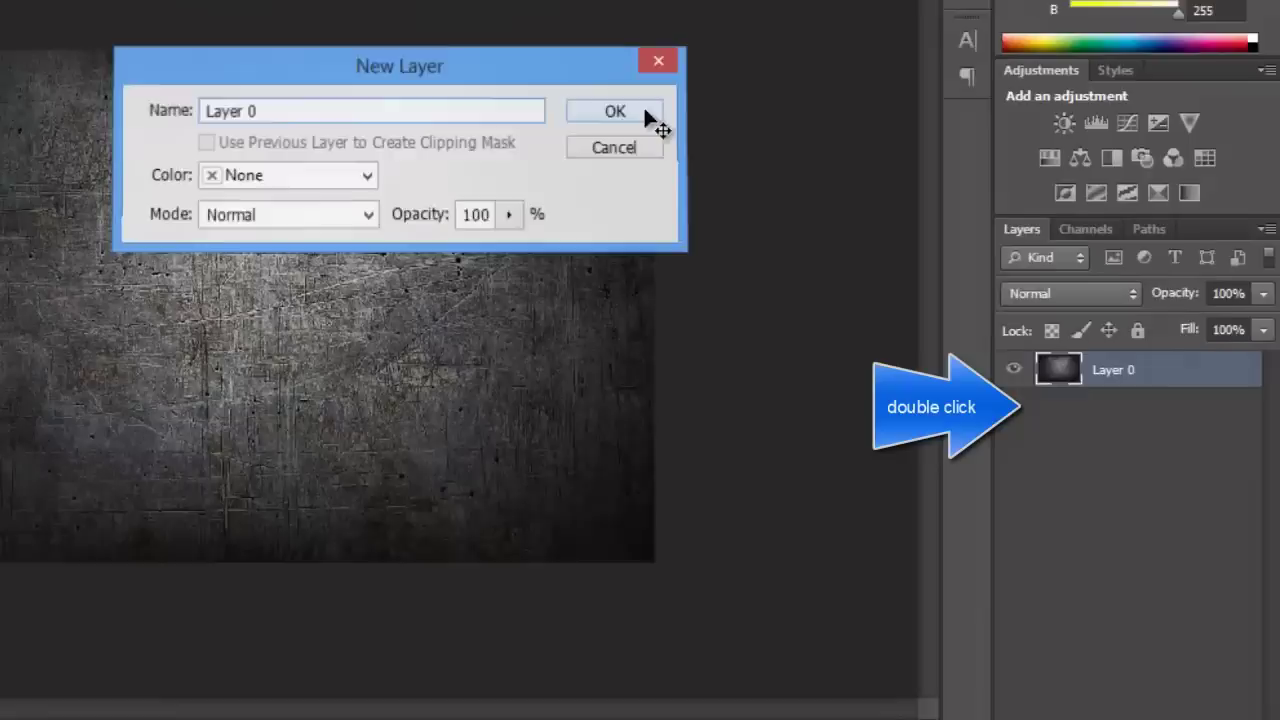
left_click(650, 118)
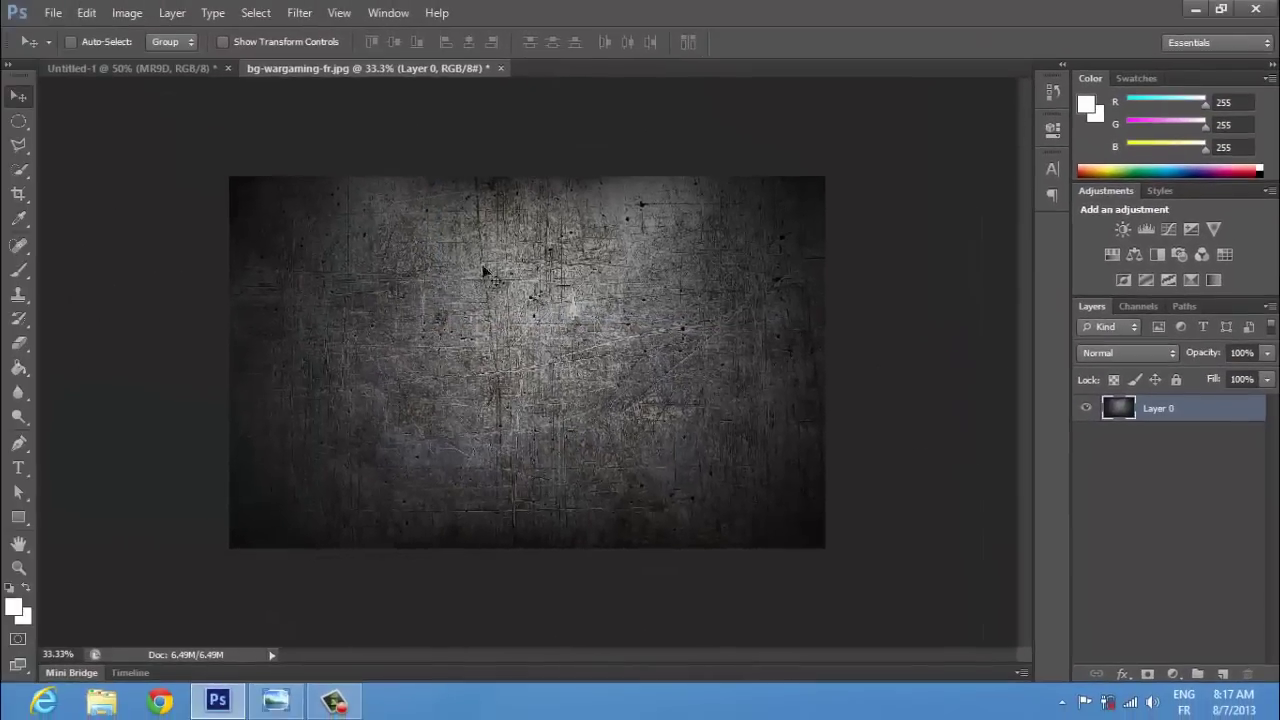
Drag the texture into the MR9D document, scale it to about 60%, and widen it over M through D
mouse_move(486, 271)
left_mouse_down()
mouse_move(193, 70)
mouse_move(683, 413)
left_mouse_up()
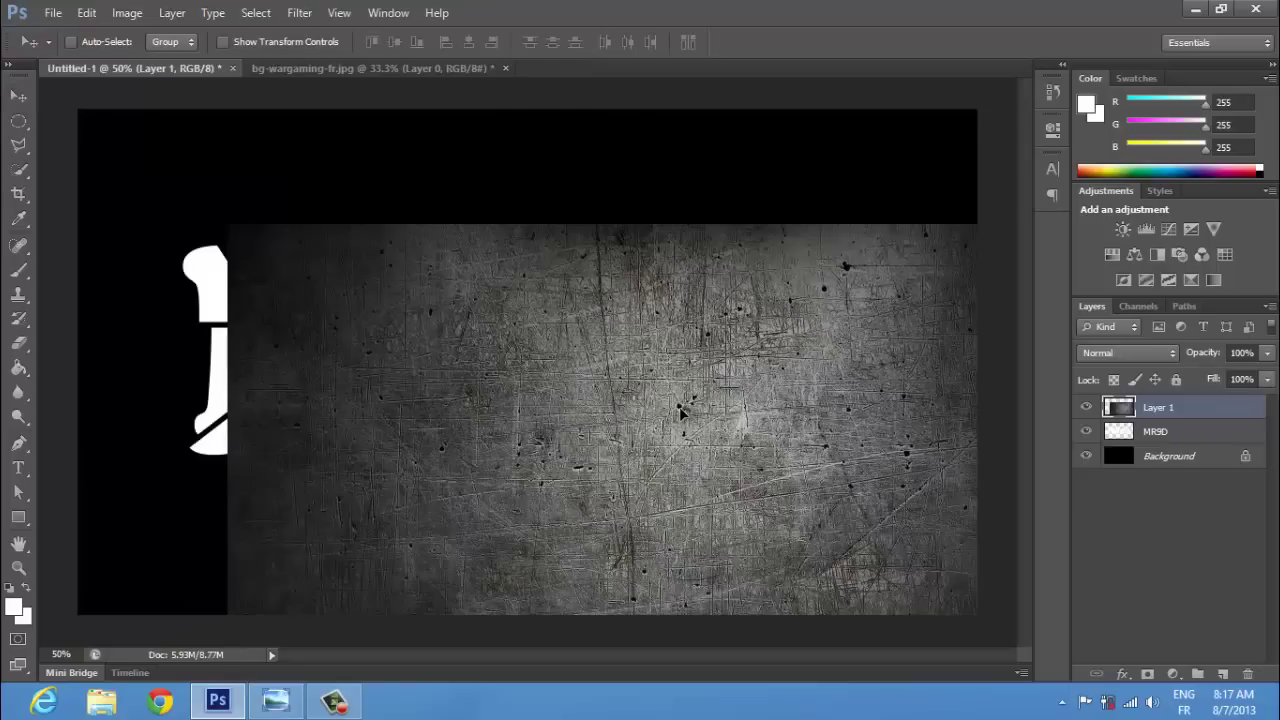
key("ctrl+t")
left_click_drag(223, 222, 612, 453)
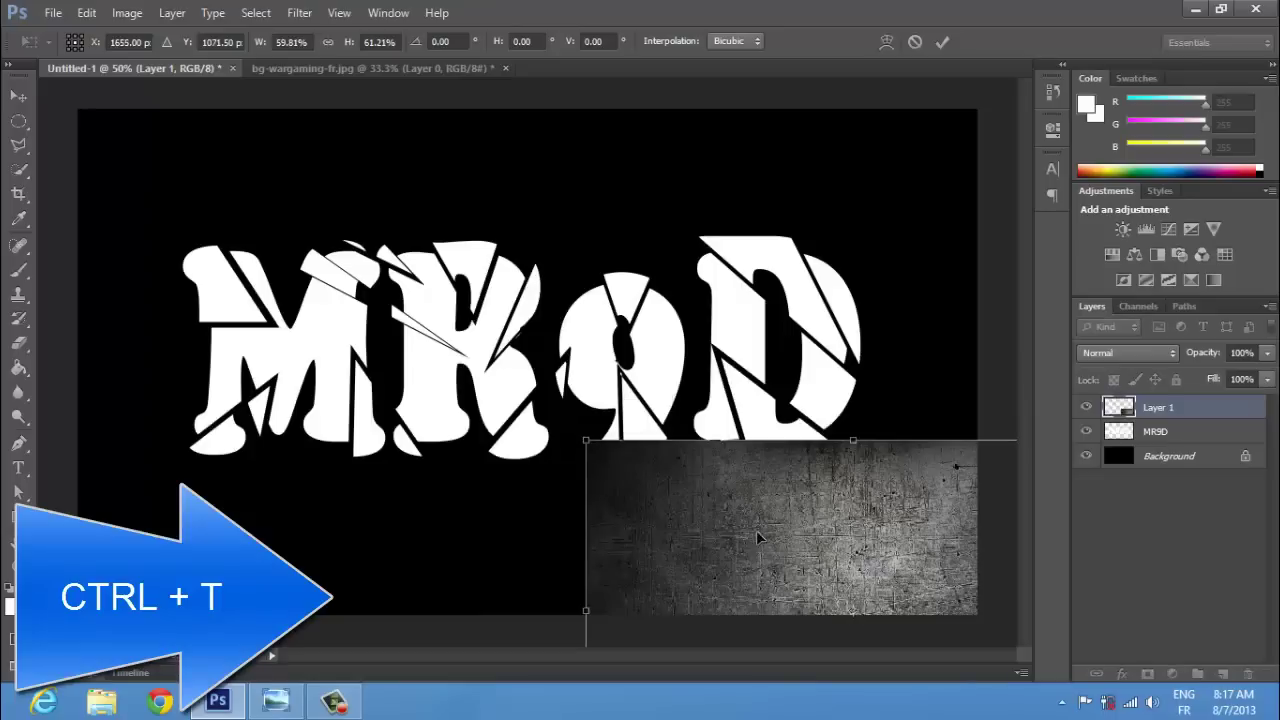
mouse_move(756, 530)
left_mouse_down()
mouse_move(429, 270)
mouse_move(461, 292)
left_mouse_up()
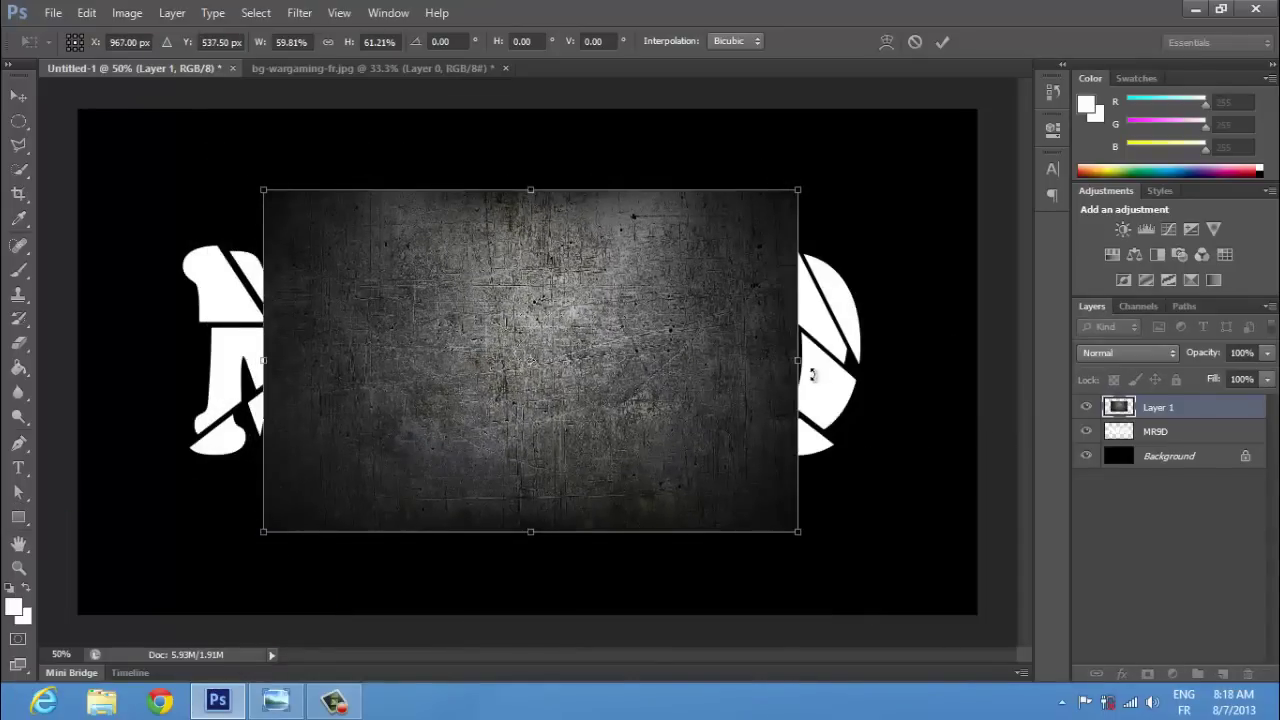
left_click_drag(800, 362, 860, 362)
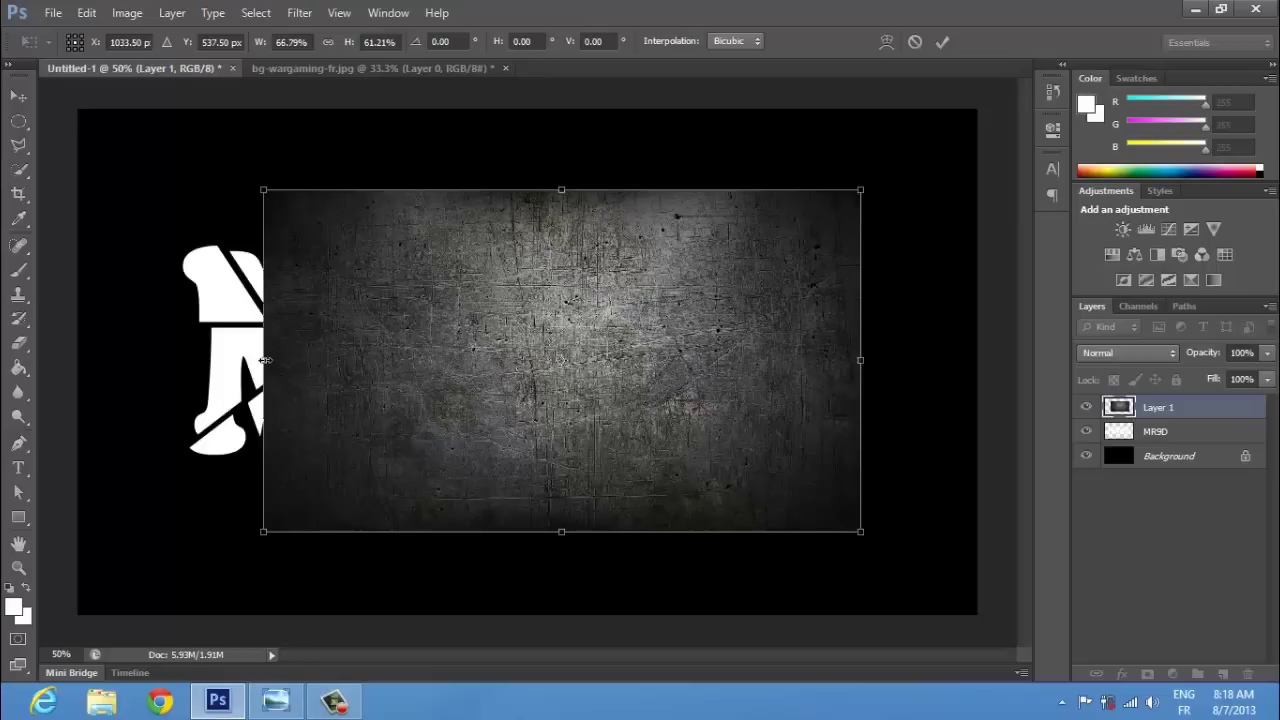
left_click_drag(265, 360, 155, 360)
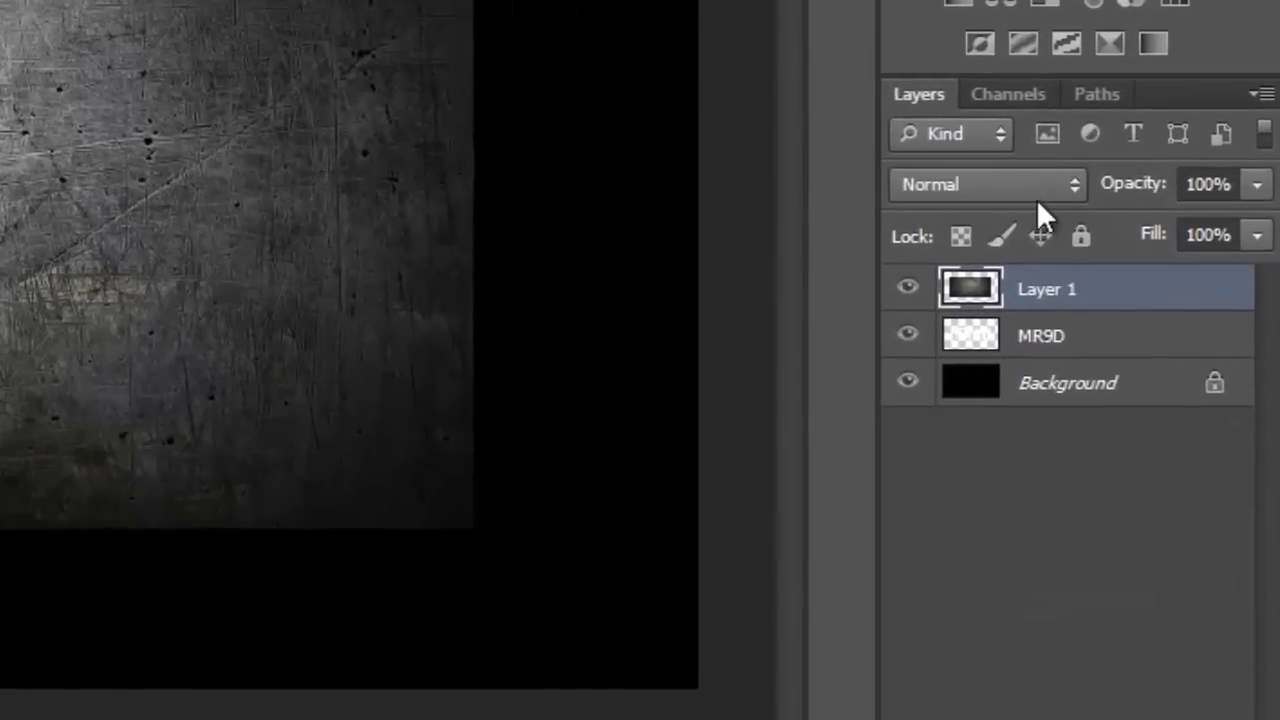
Set Layer 1's blend mode to Multiply
left_click(1036, 192)
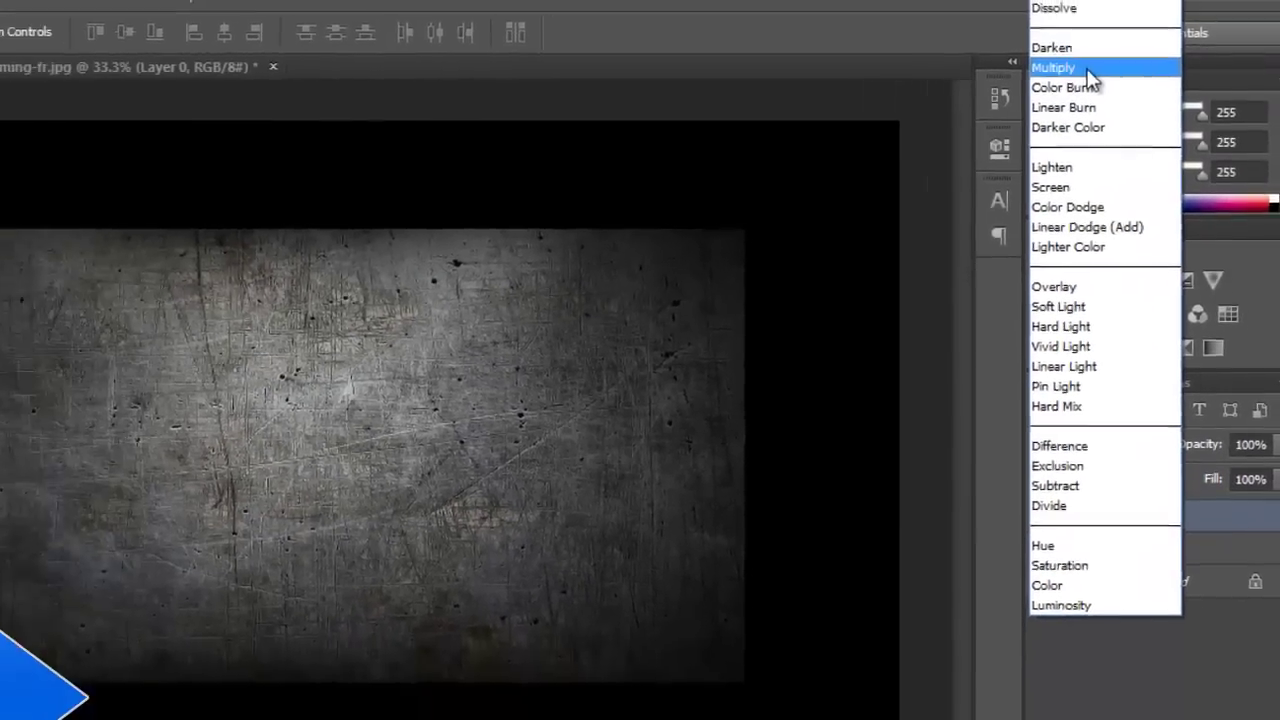
left_click(1060, 67)
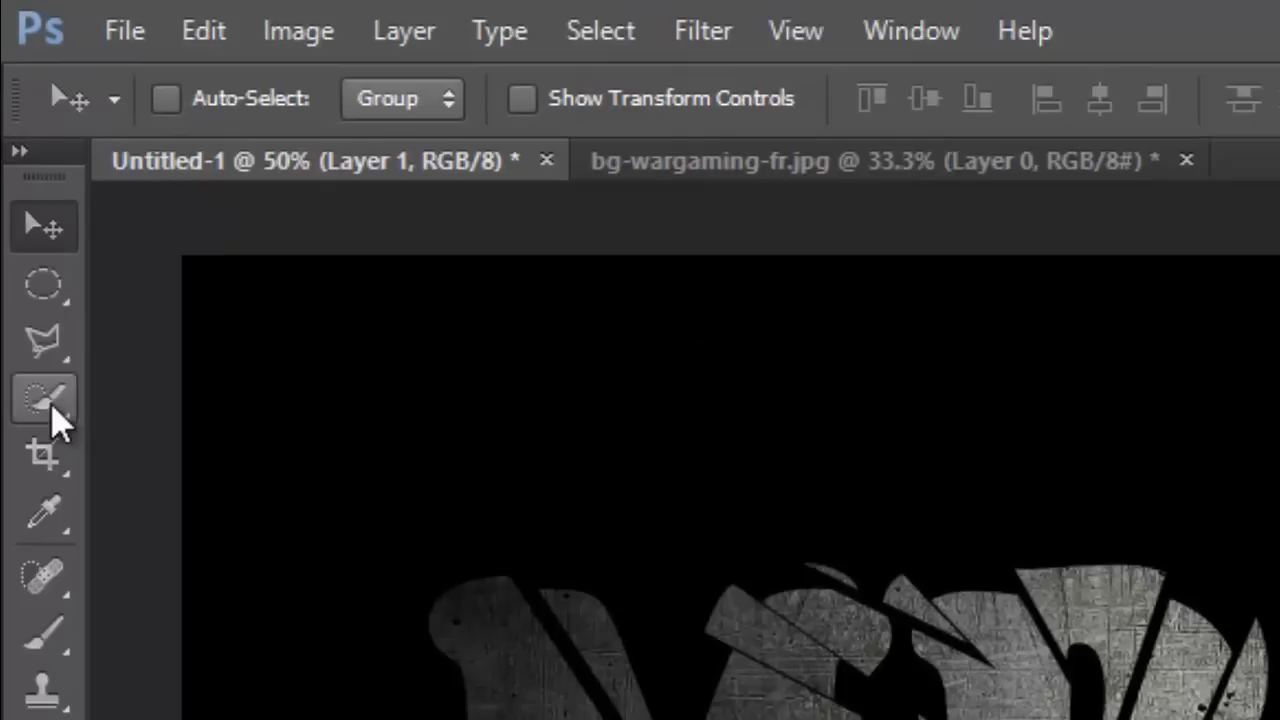
Switch to the Magic Wand, clear a test background selection, and activate the MR9D layer
left_click(50, 410)
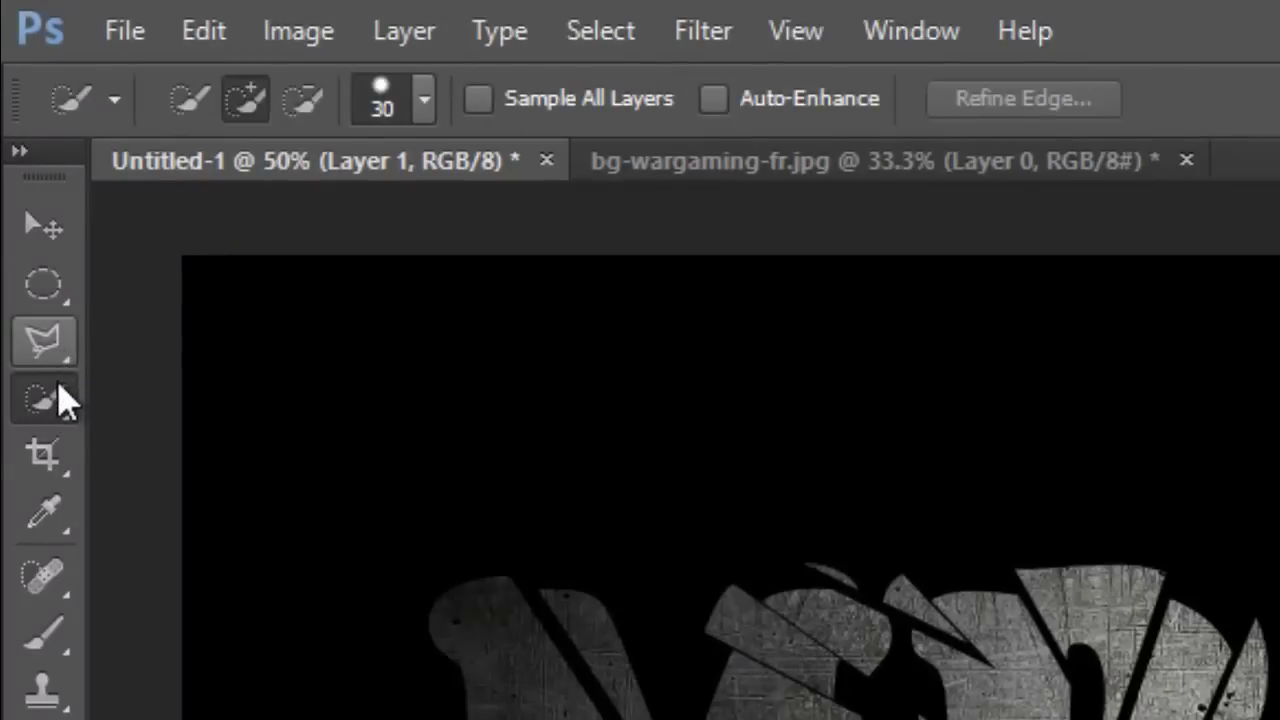
right_click(60, 395)
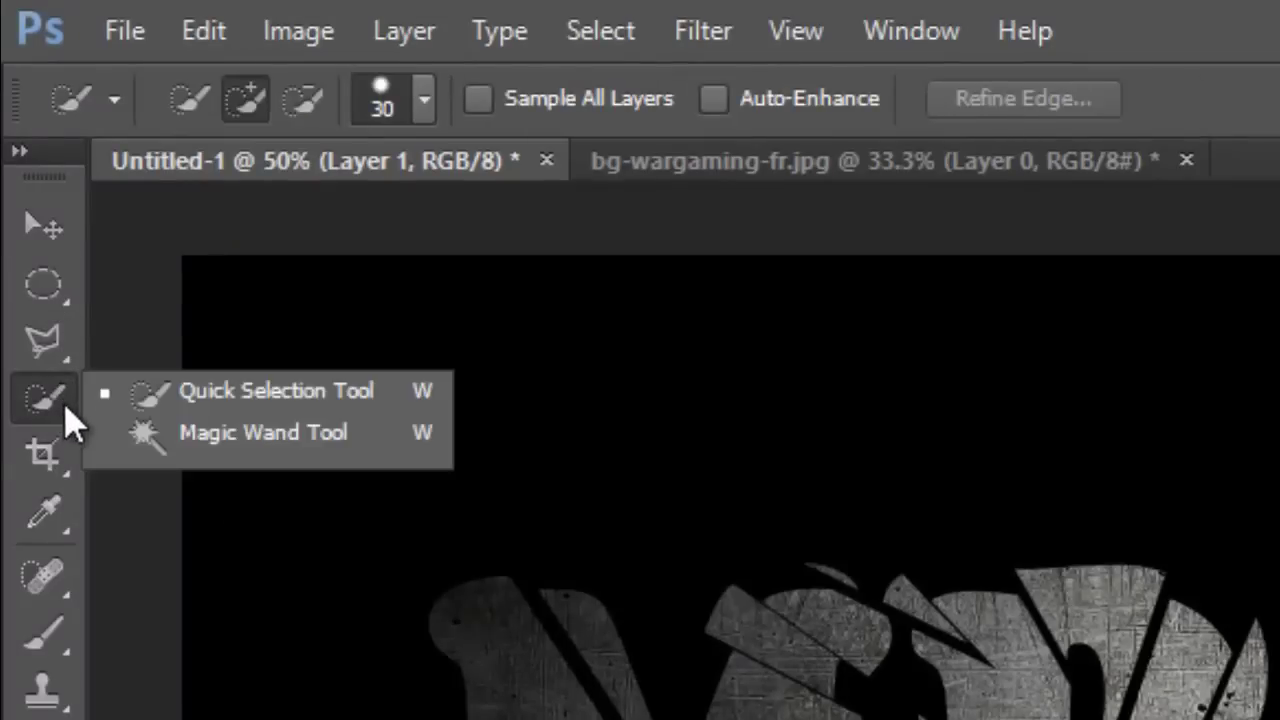
left_click(105, 440)
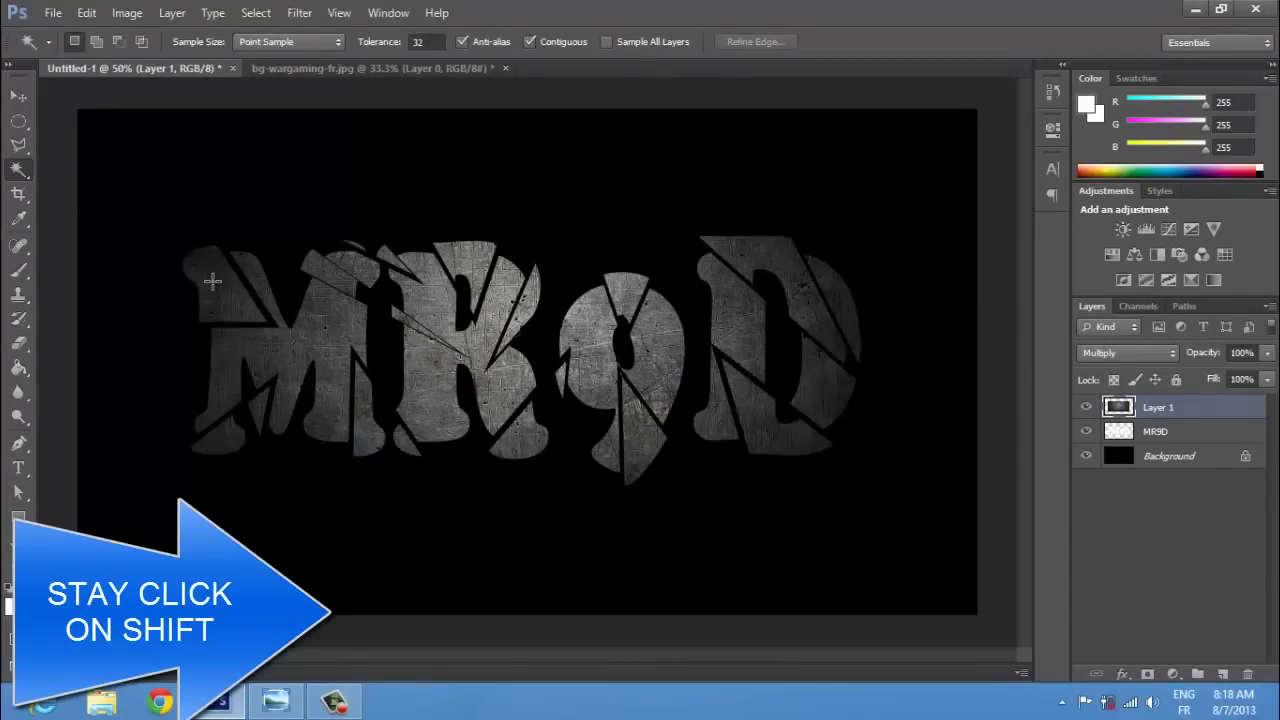
left_click(212, 281)
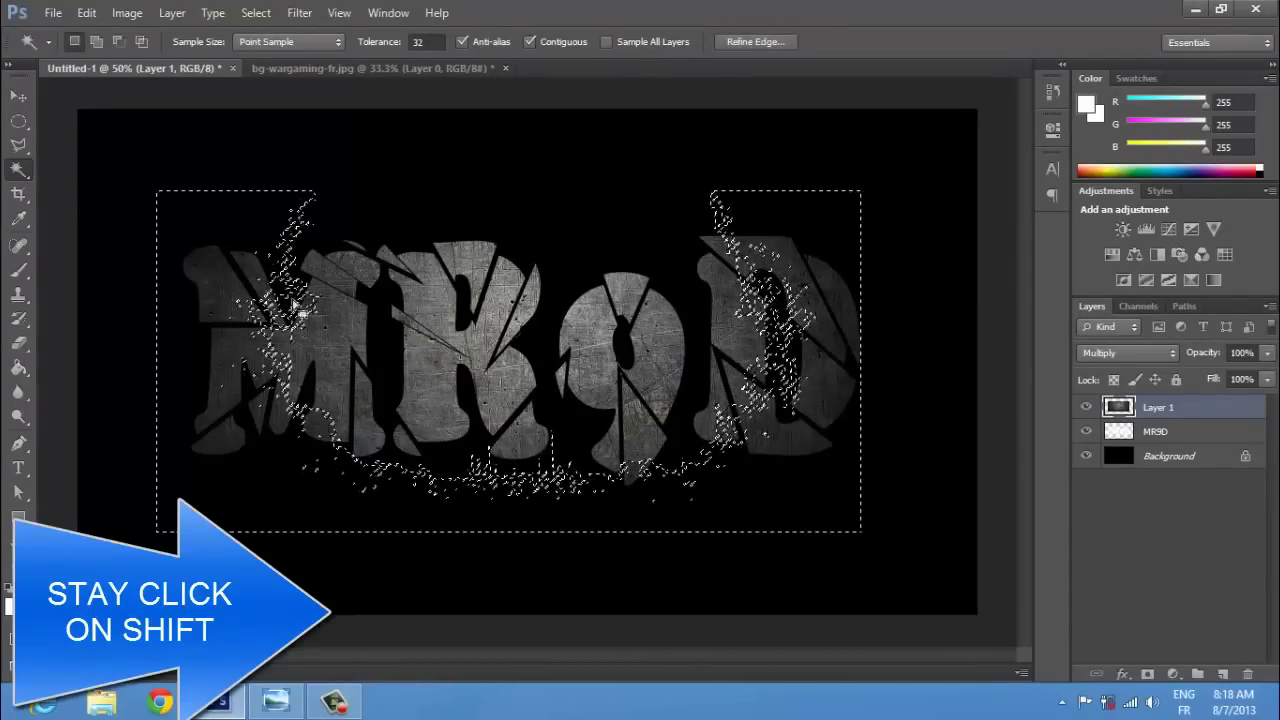
key("ctrl+d")
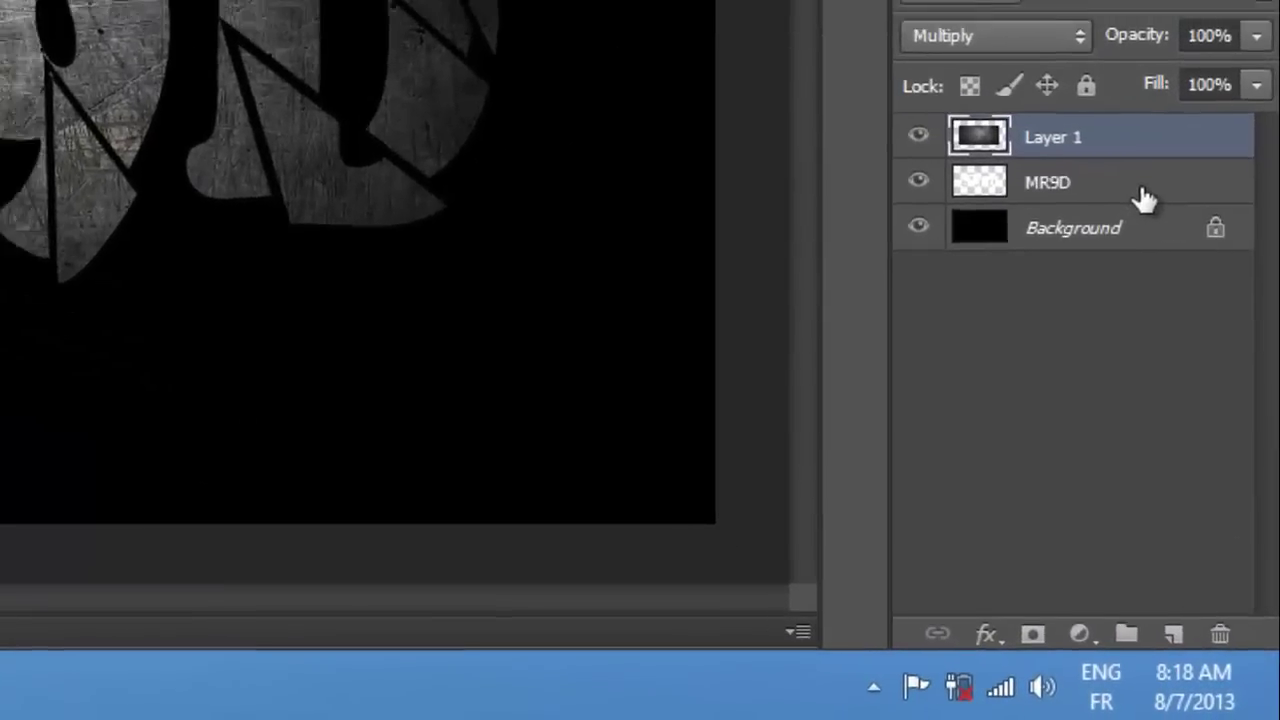
left_click(1150, 253)
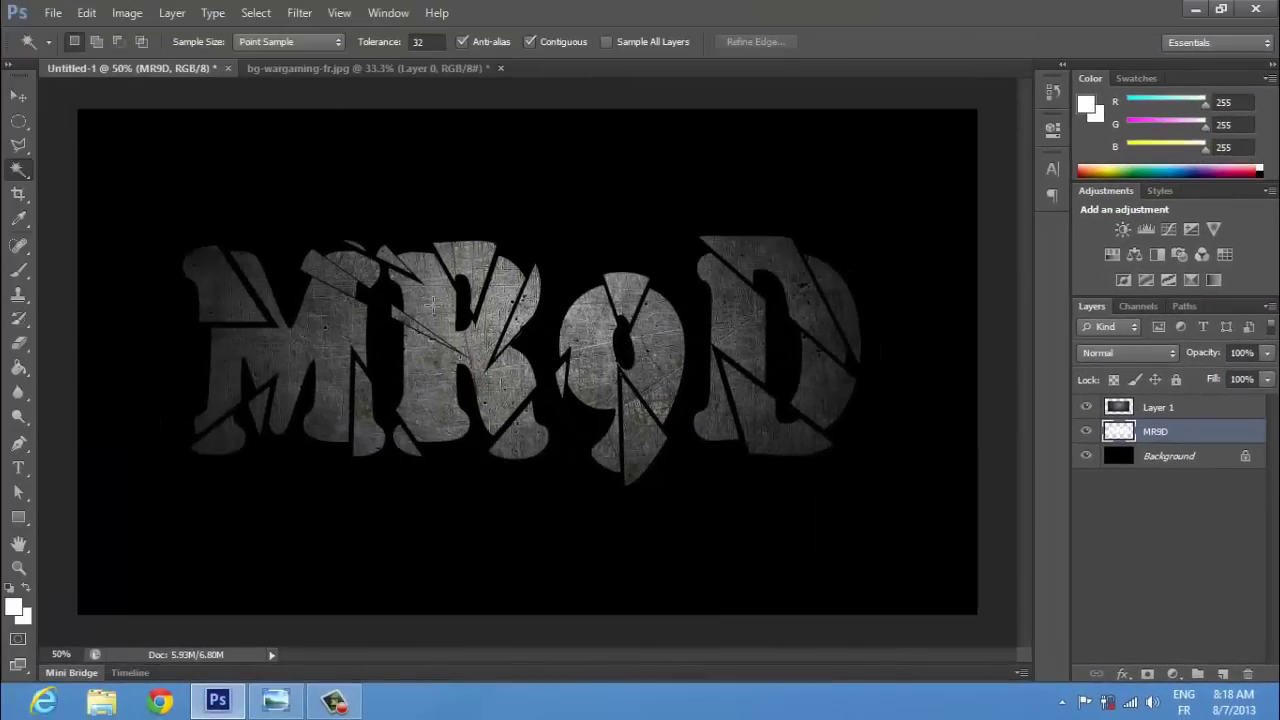
Magic-Wand-select several M and R fragments, then deselect to start over
left_click(234, 296)
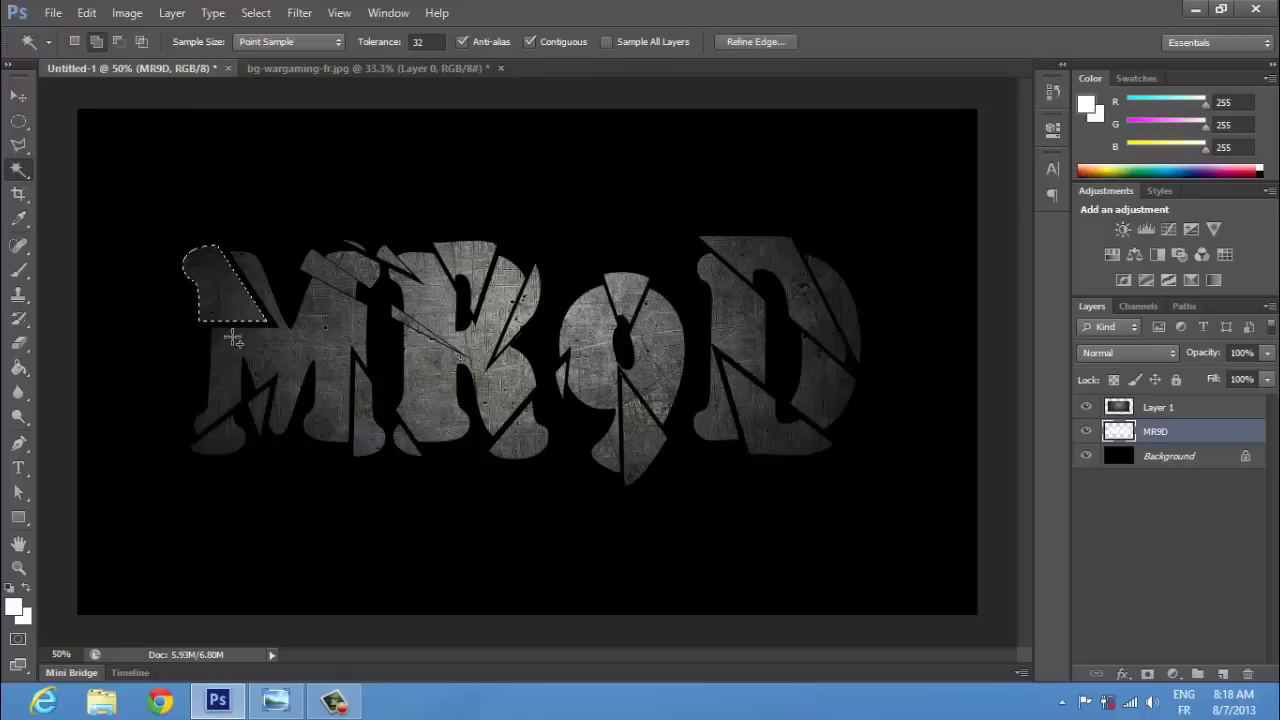
left_click(223, 441, "shift")
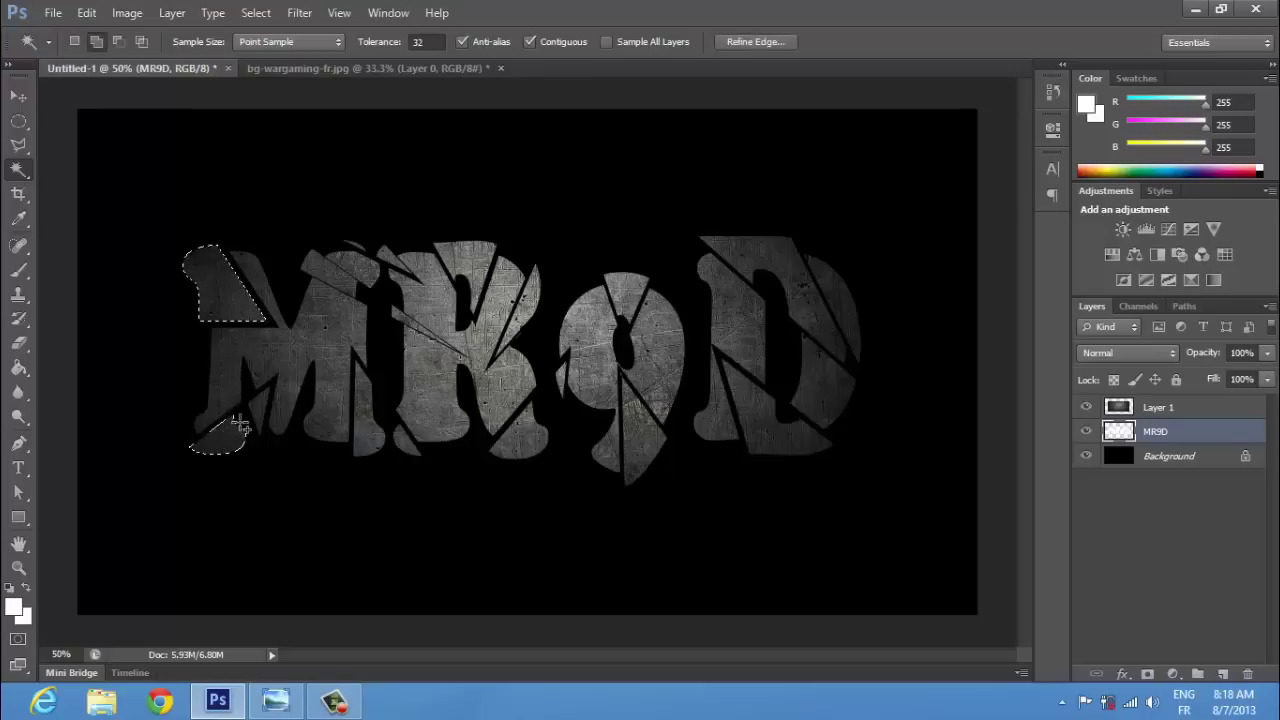
left_click(367, 428)
left_click(352, 262)
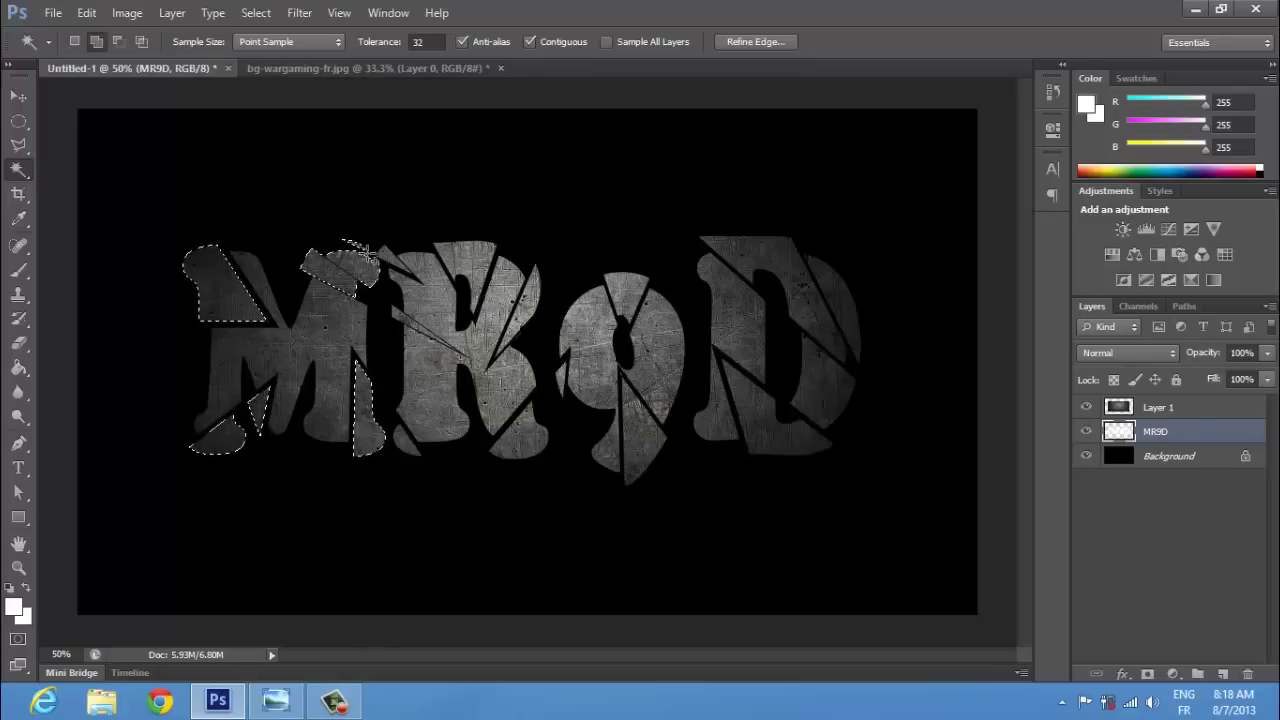
left_click(390, 257)
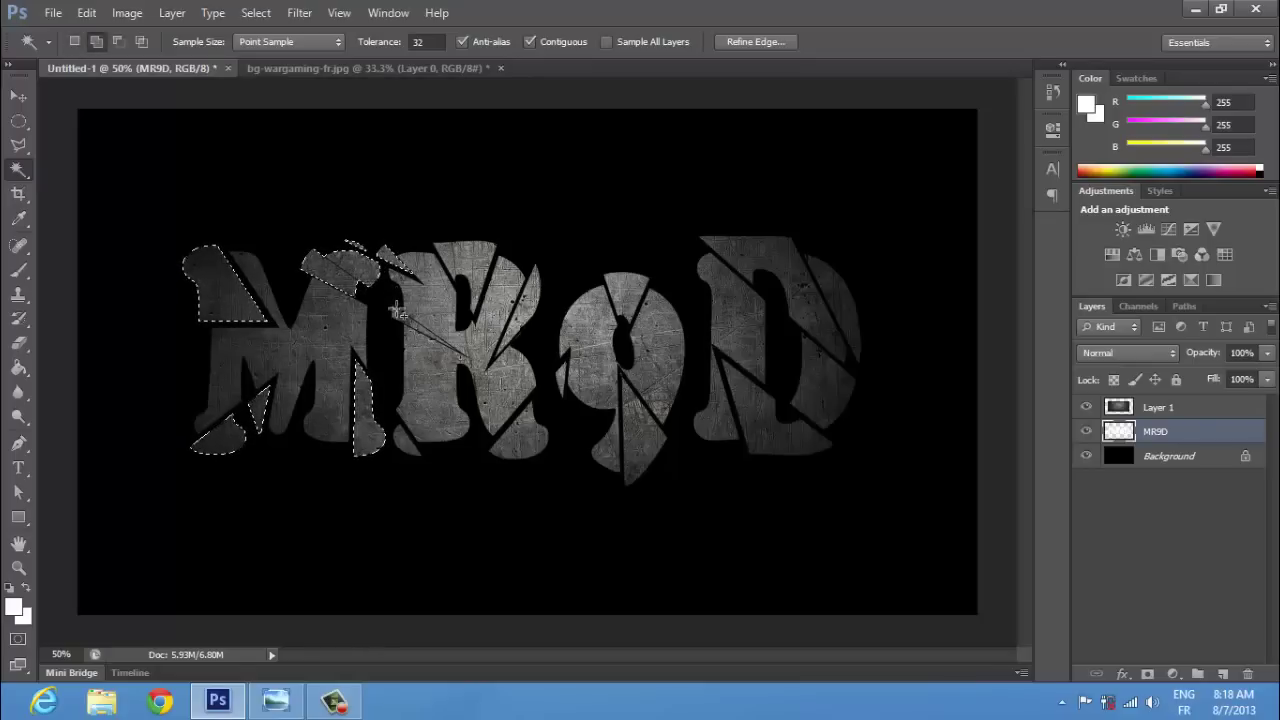
left_click(408, 318, "shift")
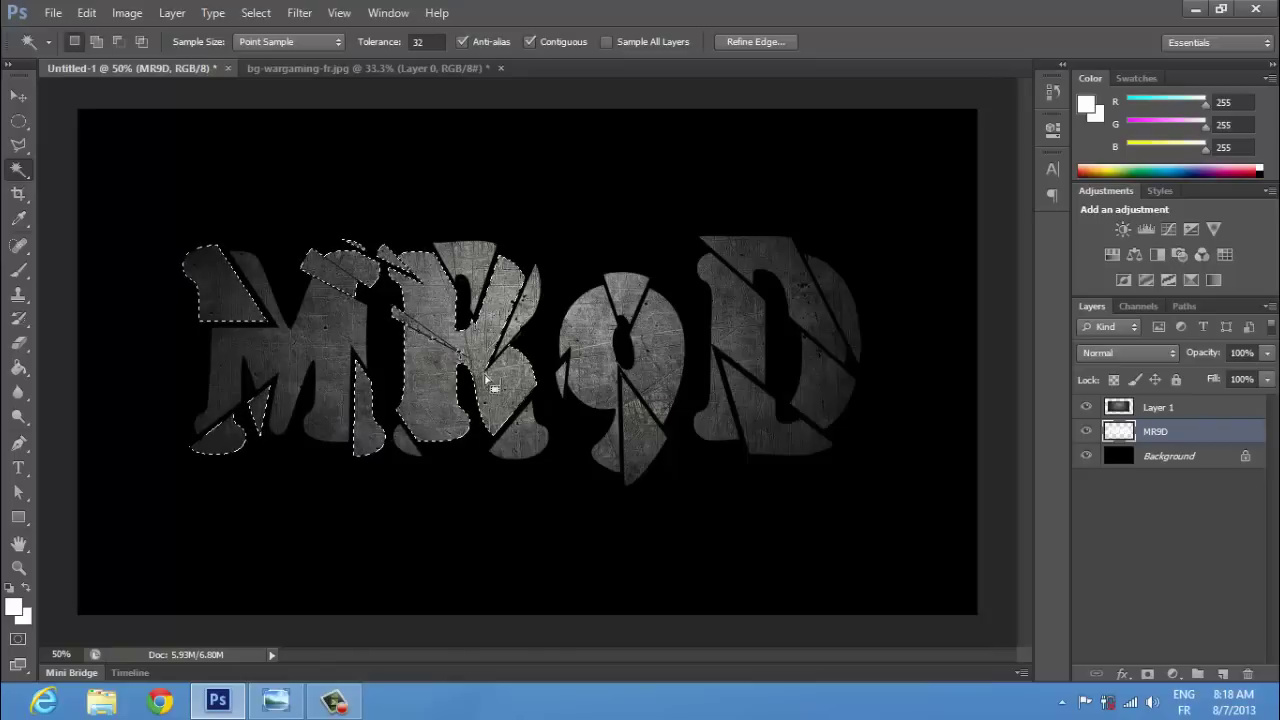
key("ctrl+d")
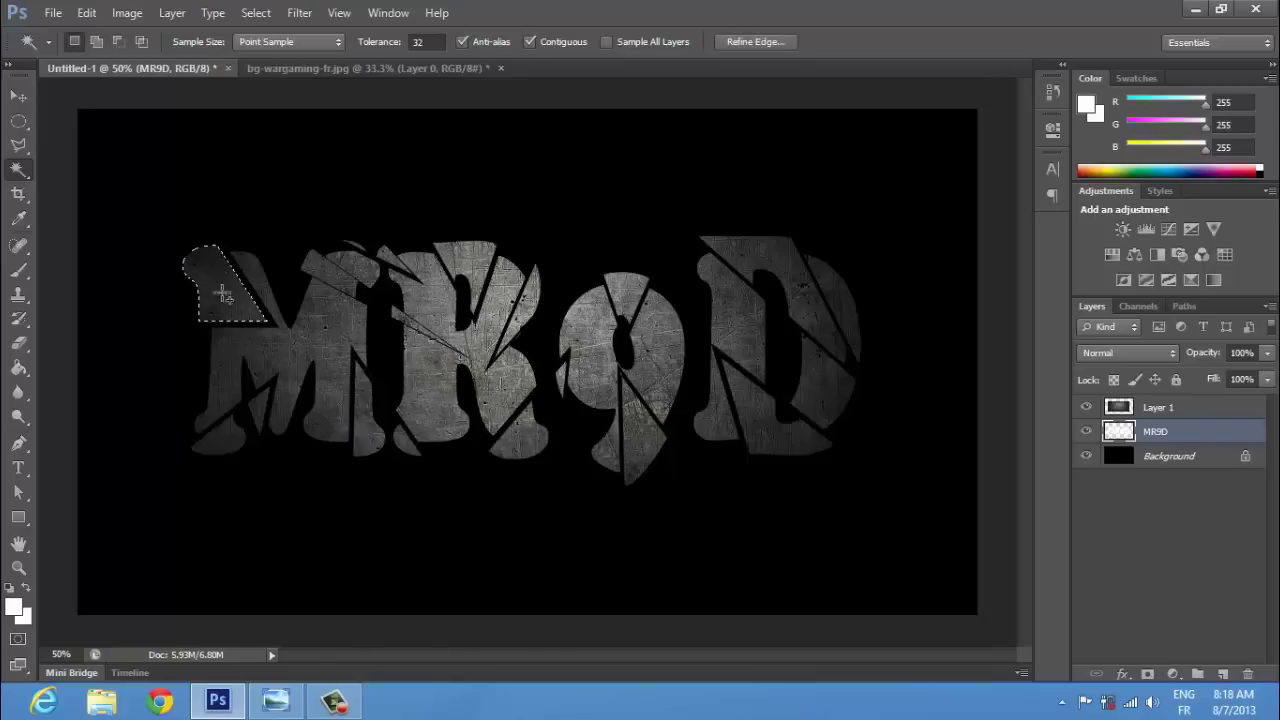
Select a scattered set of M, R, 9 and D fragments with the Magic Wand
left_click(257, 411, "shift")
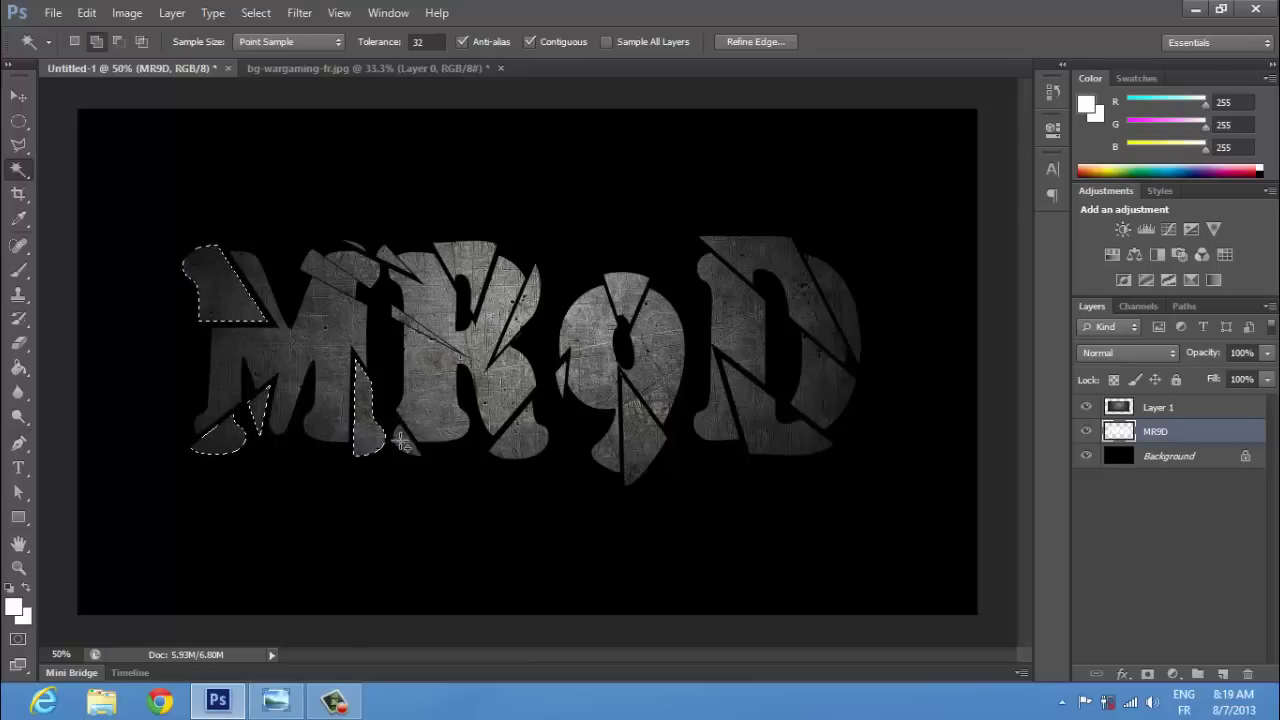
left_click(522, 450, "shift")
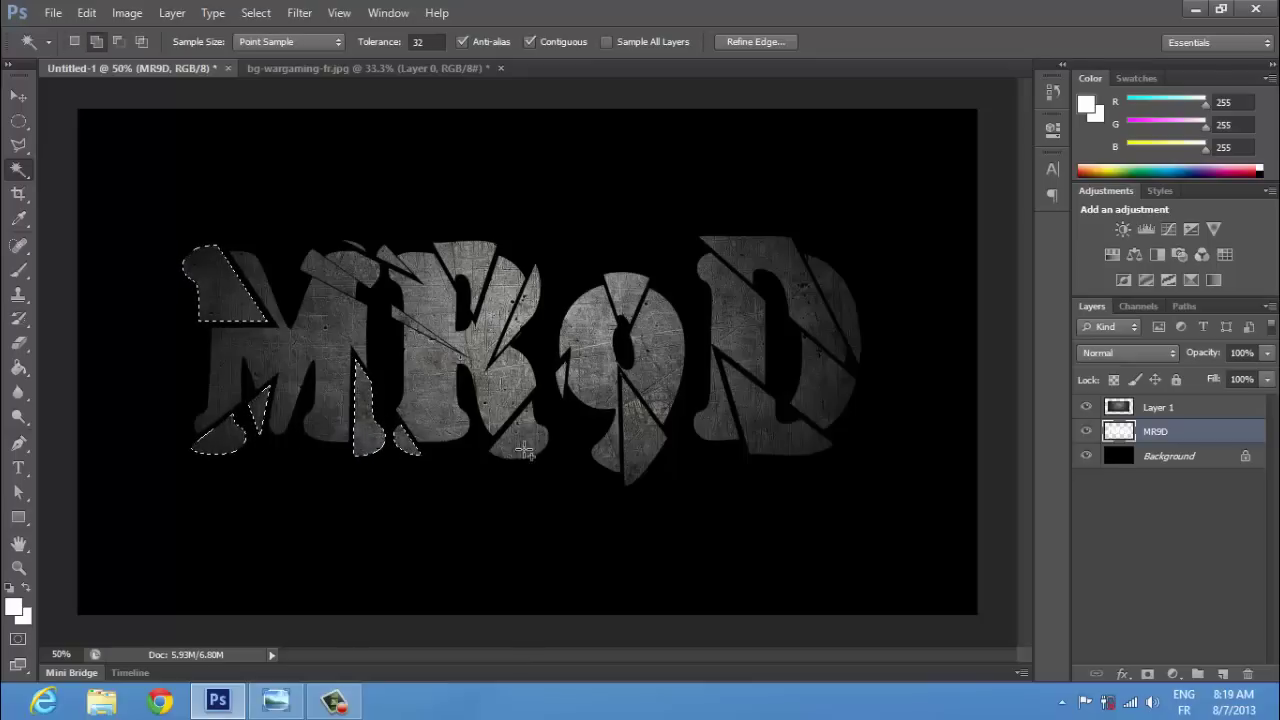
left_click(640, 456, "shift")
left_click(766, 434, "shift")
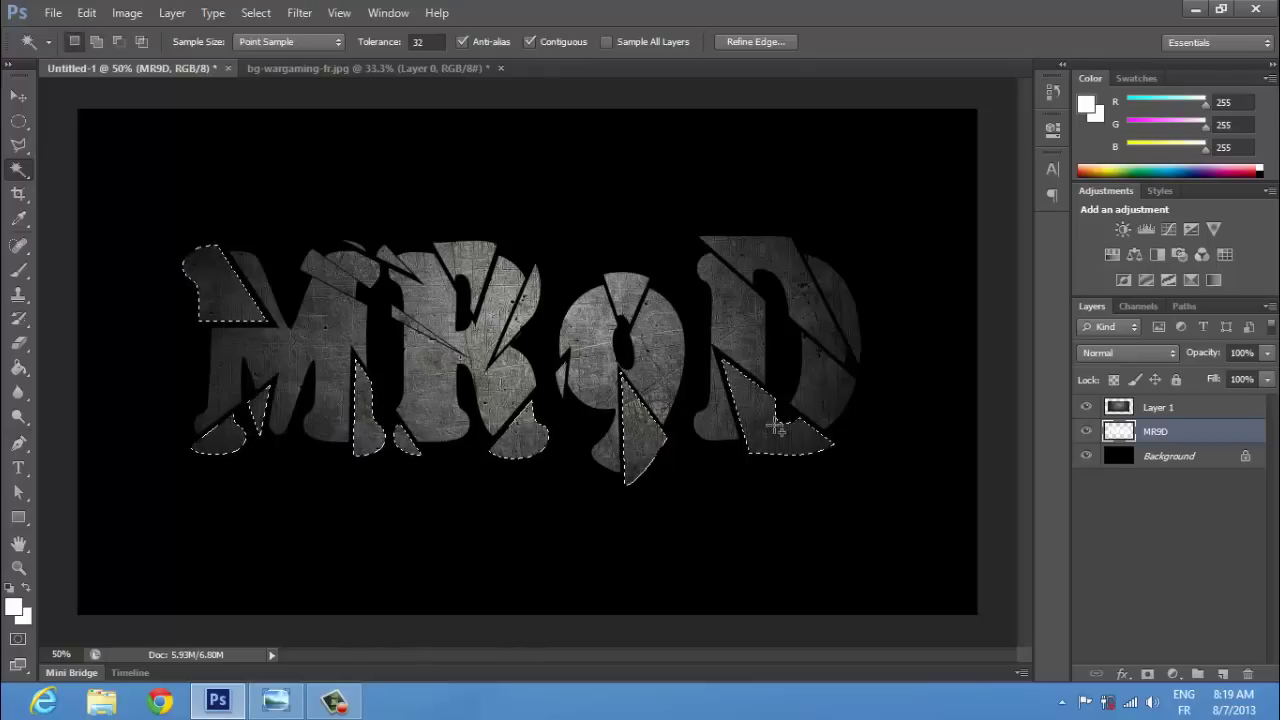
left_click(762, 245, "shift")
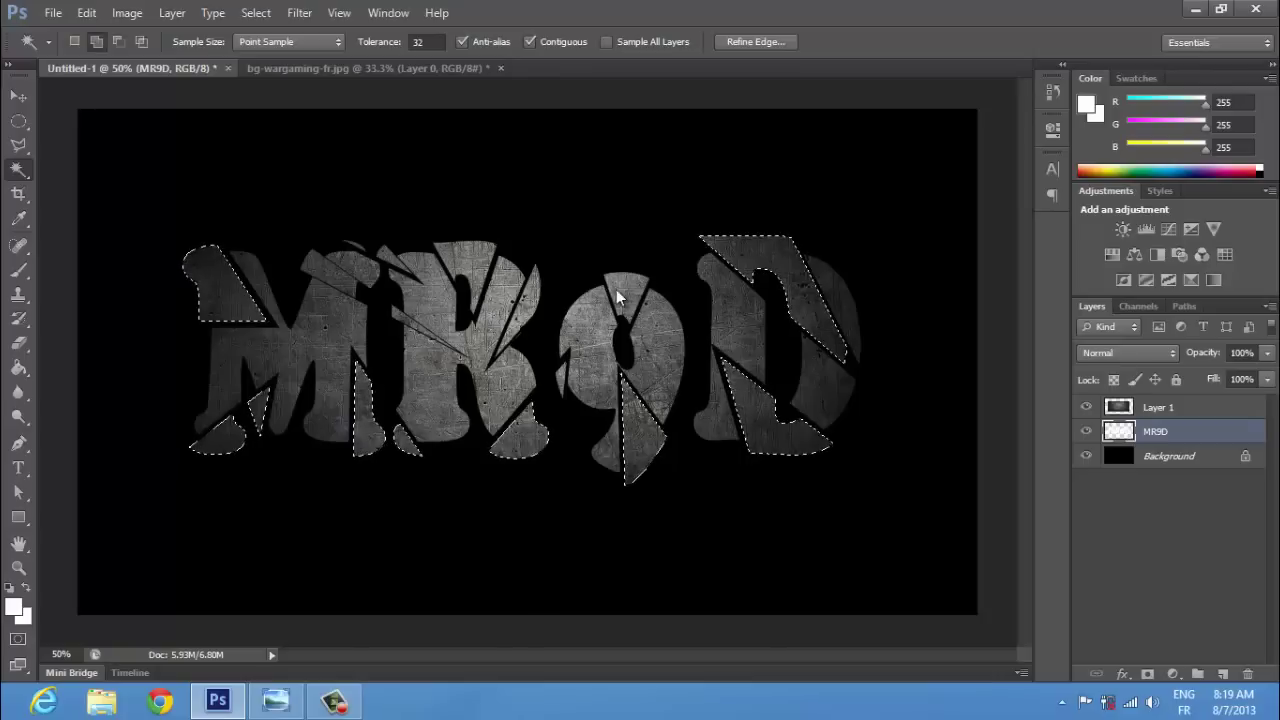
left_click(620, 291, "shift")
left_click(560, 378, "shift")
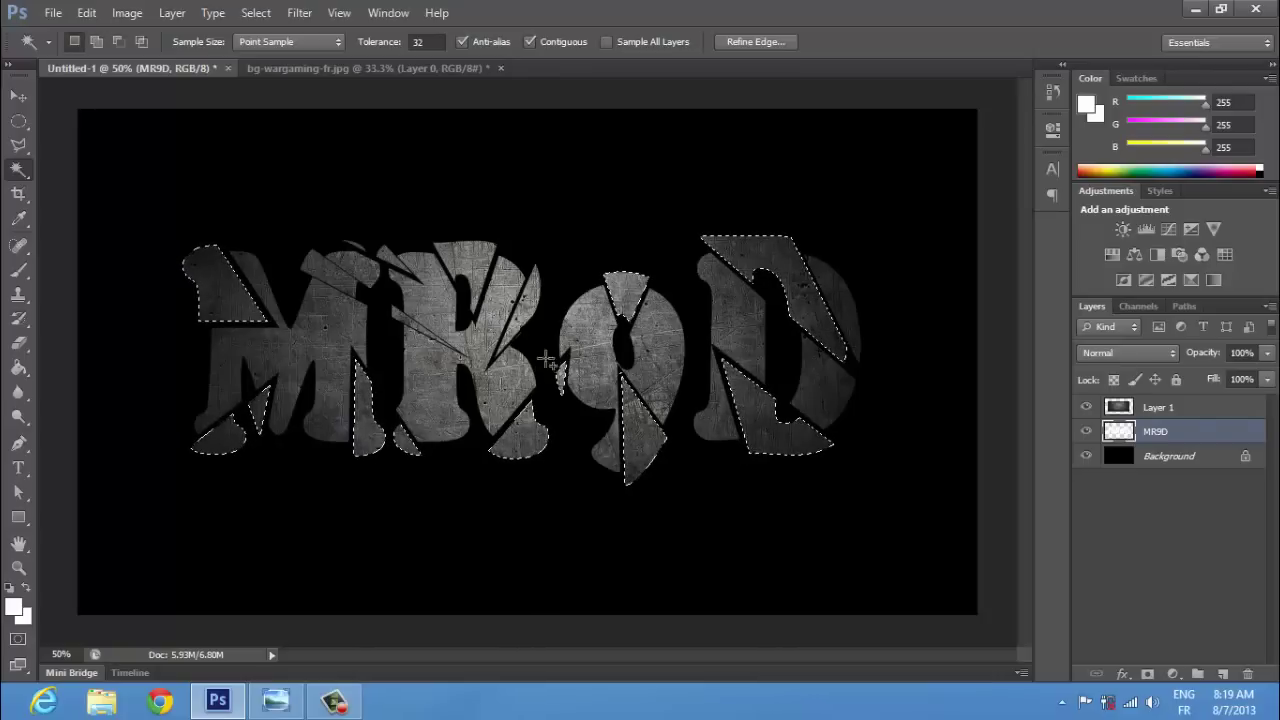
left_click(467, 251, "shift")
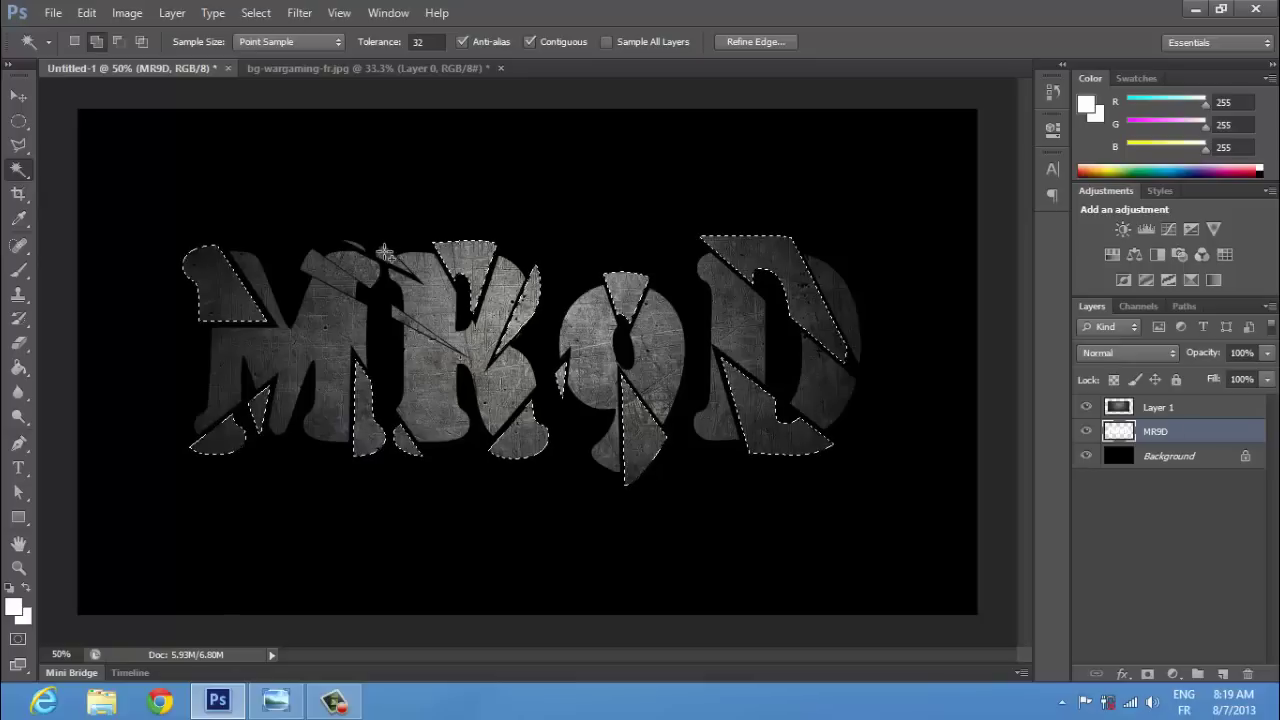
left_click(385, 255, "shift")
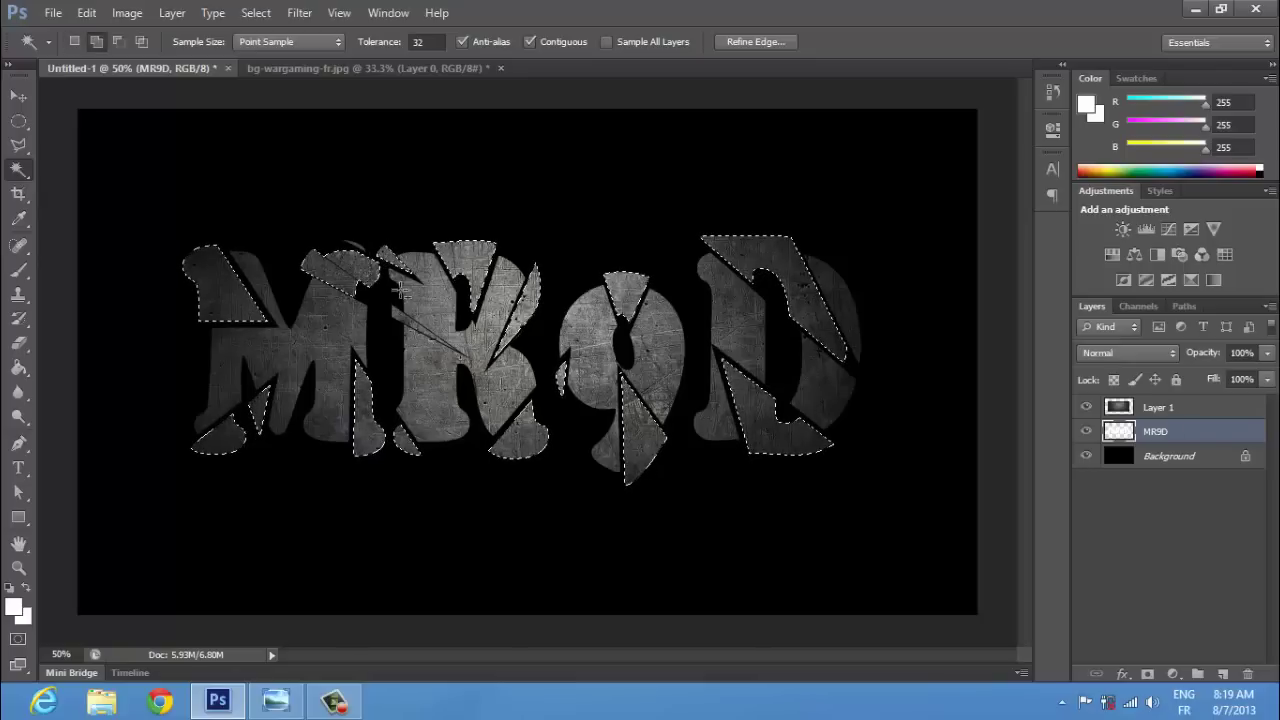
left_click(351, 243, "shift")
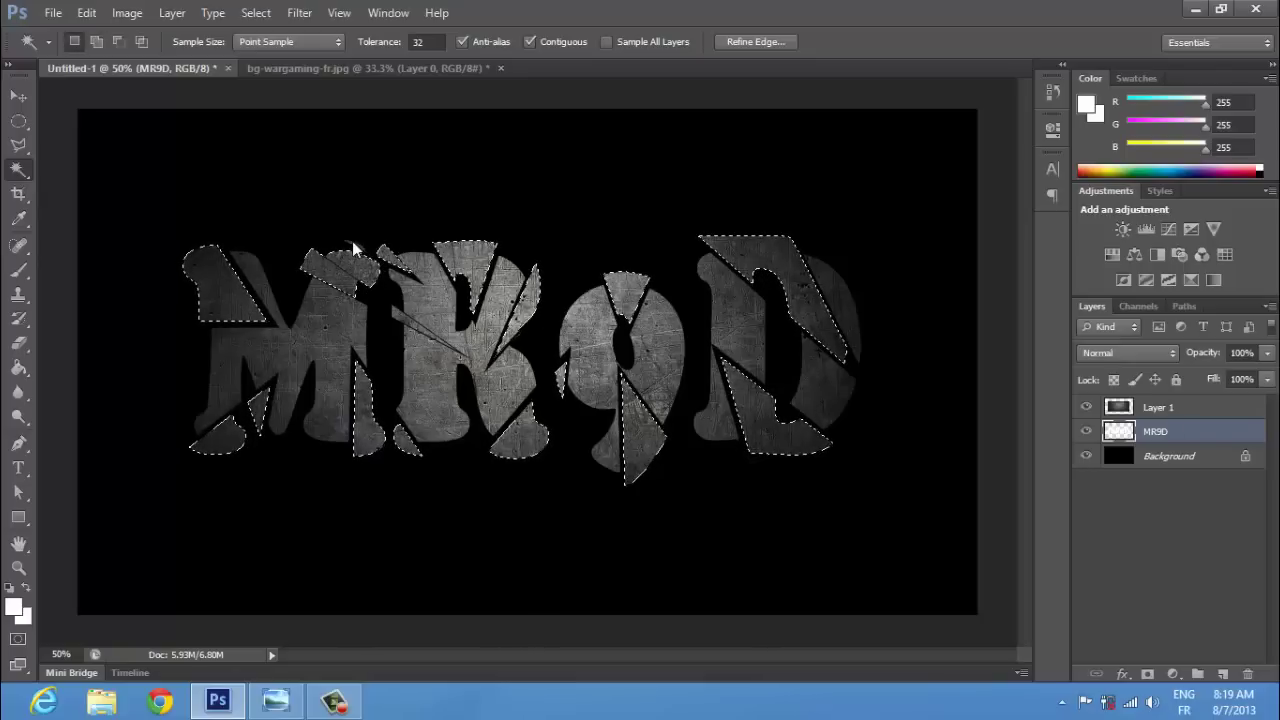
left_click(353, 246, "shift")
Copy the selected fragments to Layer 2 and enable a Normal-mode Outer Glow at 100% opacity
key("ctrl+j")
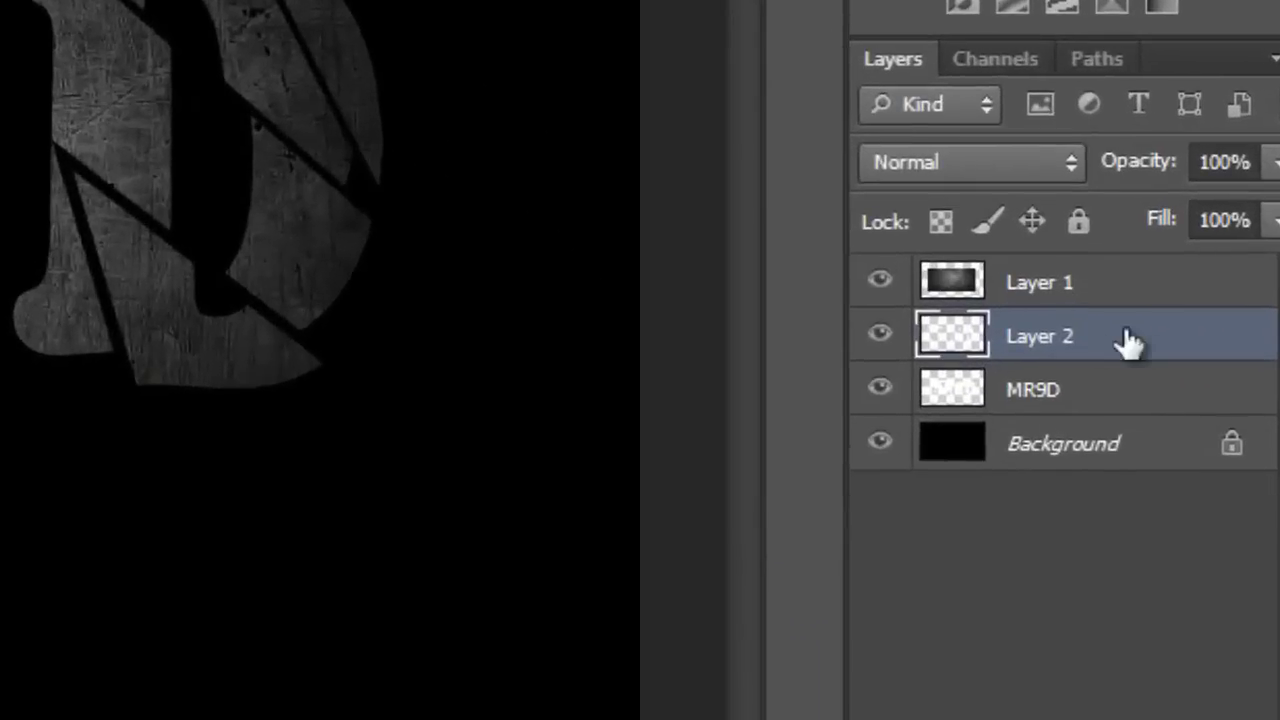
double_click(1110, 361)
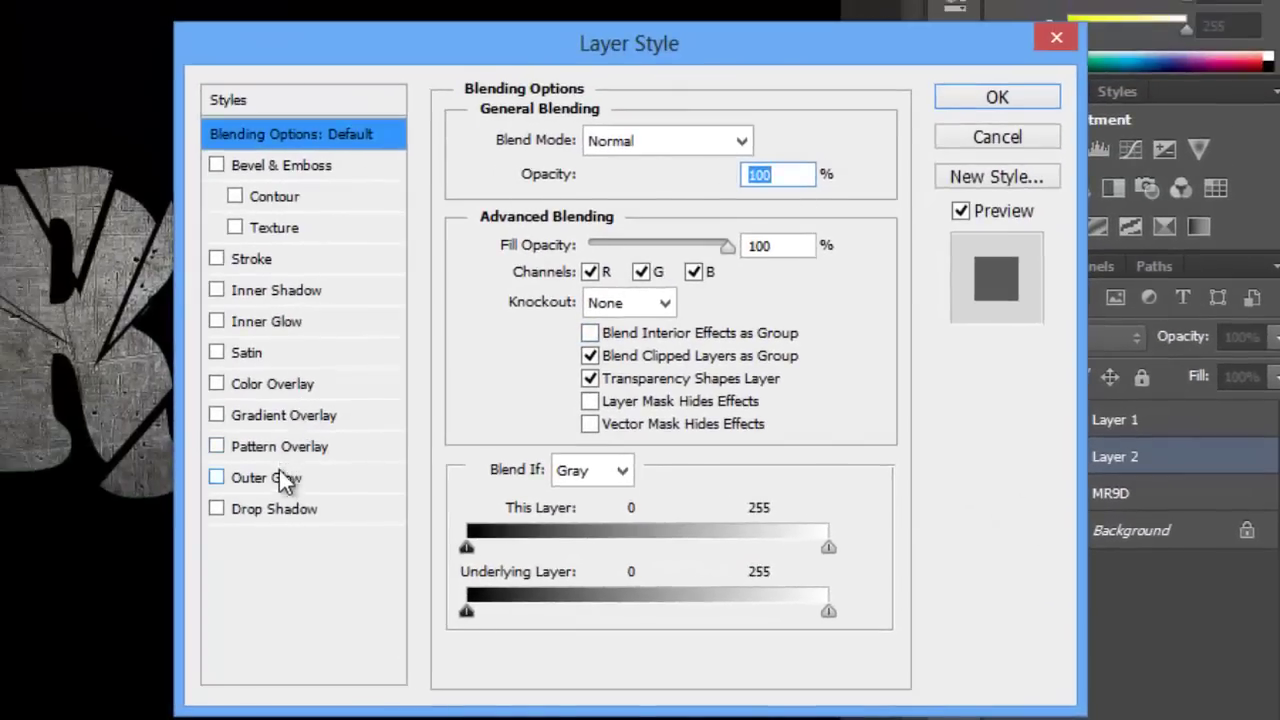
left_click(280, 470)
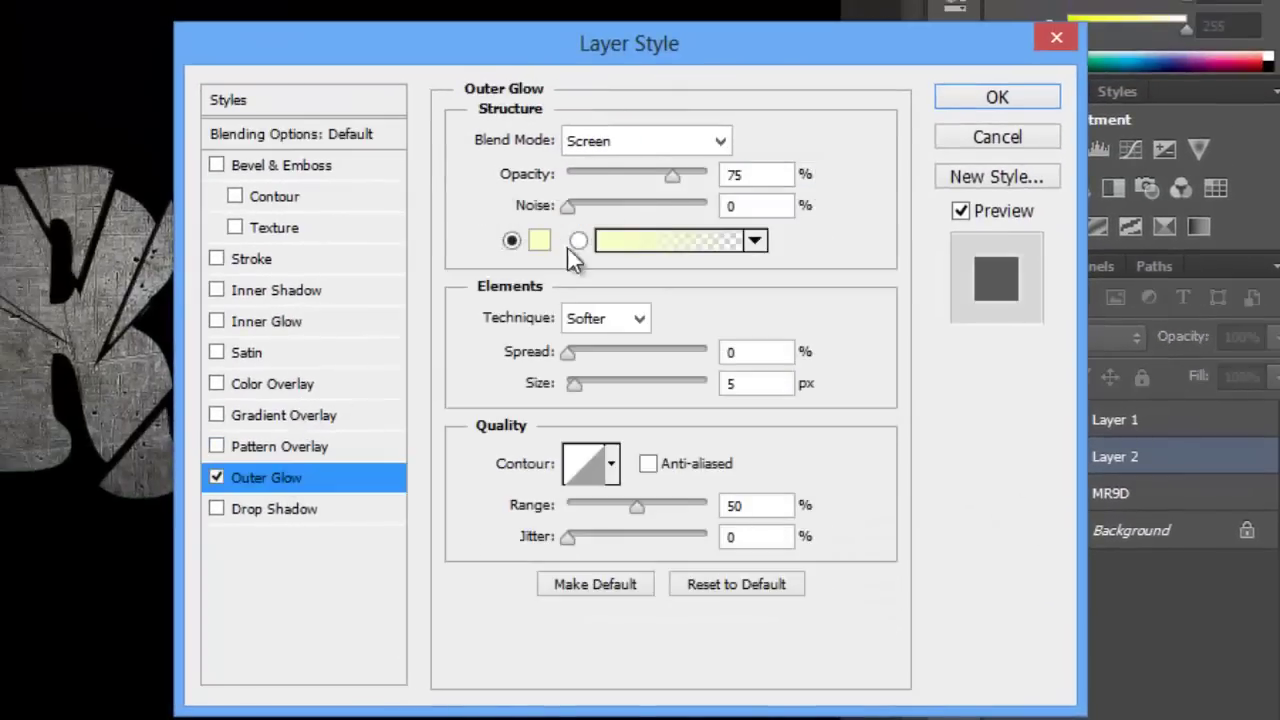
left_click(718, 142)
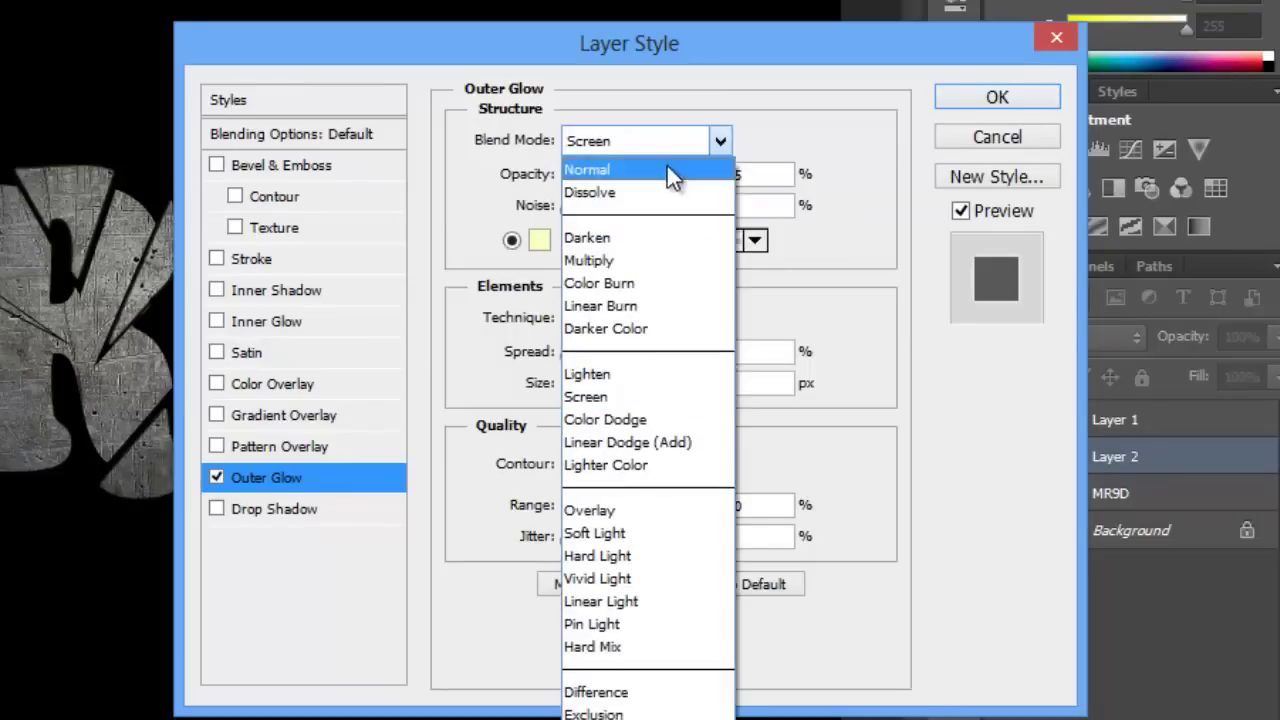
left_click(660, 172)
double_click(730, 176)
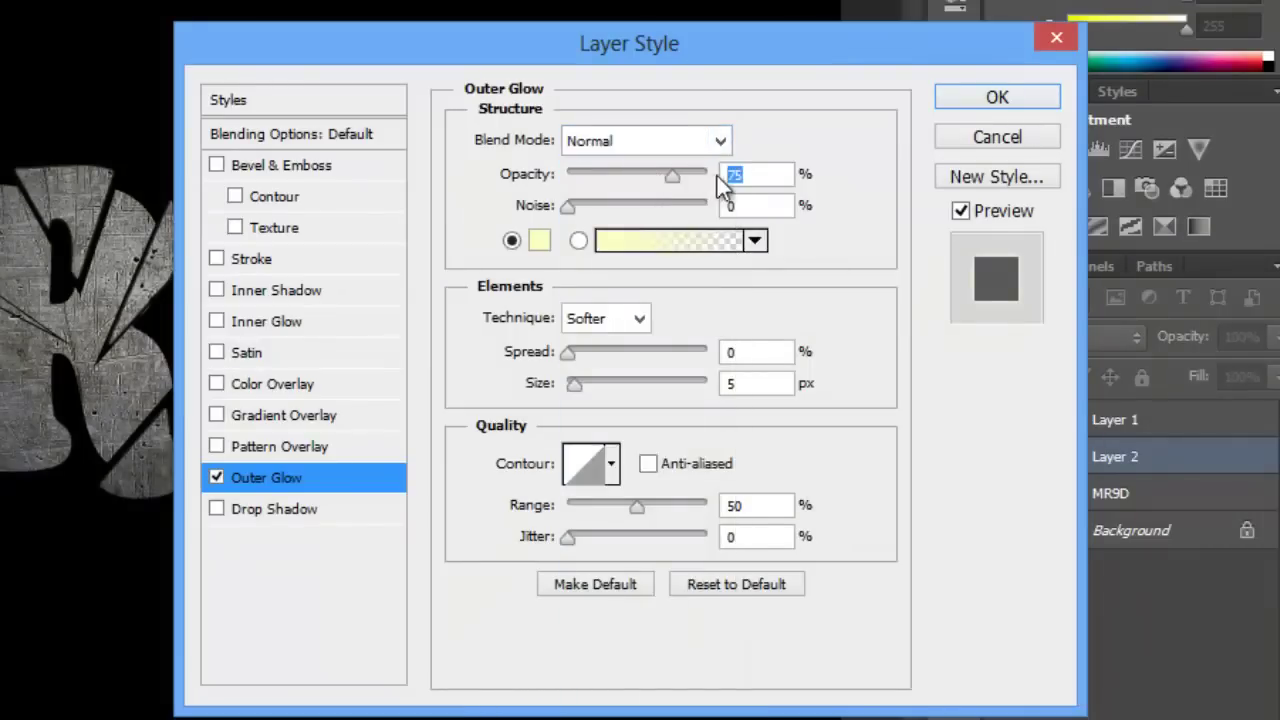
type("100")
Make the glow black with spread 10 and size 80, add a Drop Shadow, and apply
left_click(545, 247)
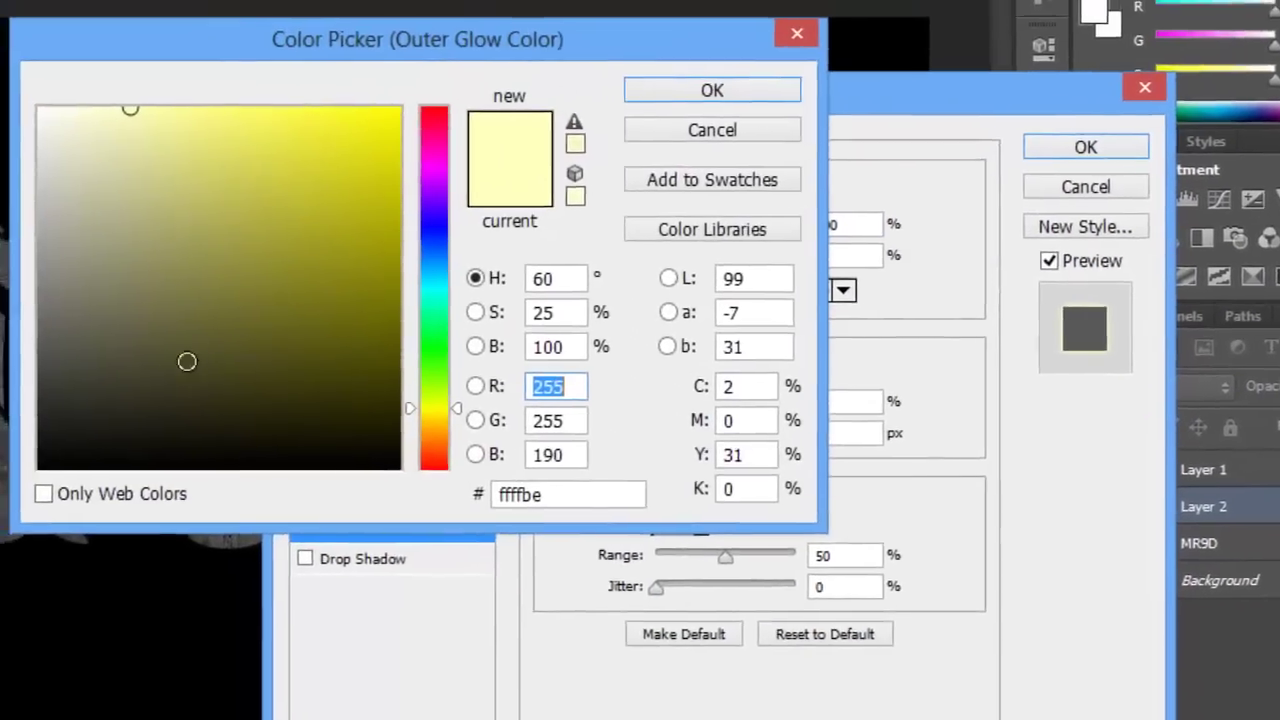
left_click(116, 470)
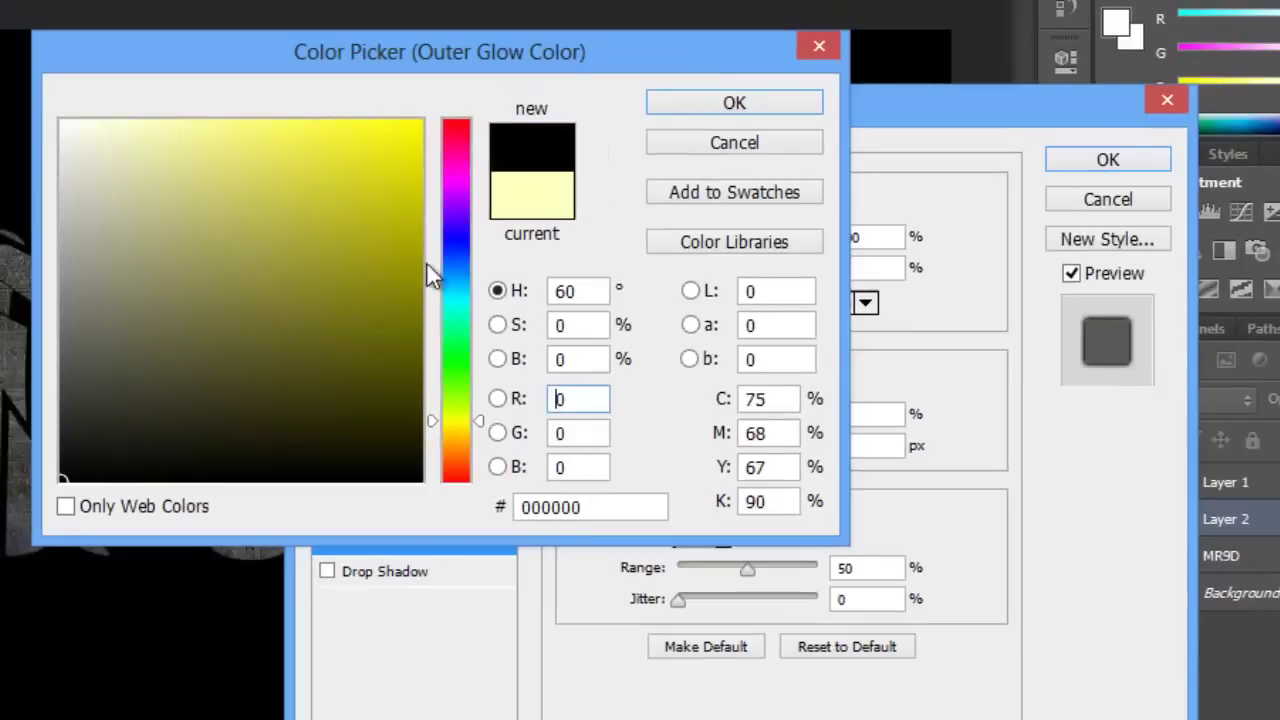
left_click(682, 104)
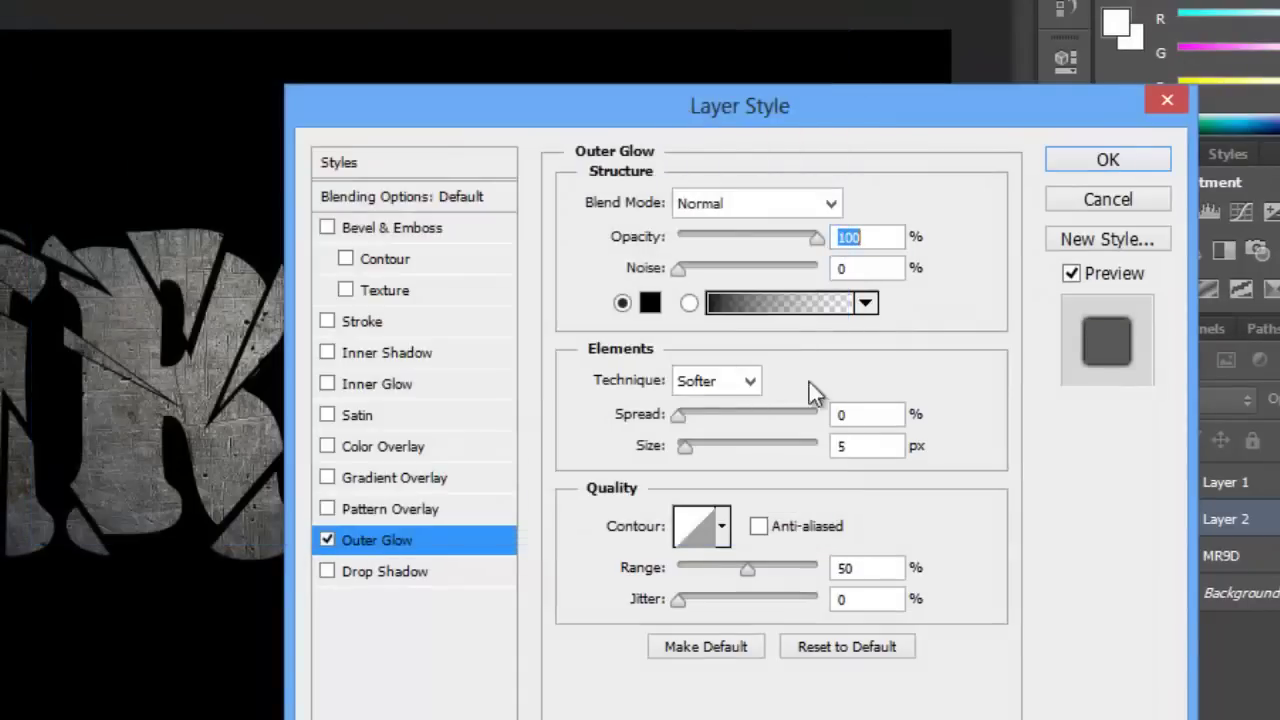
left_click(856, 413)
type("10")
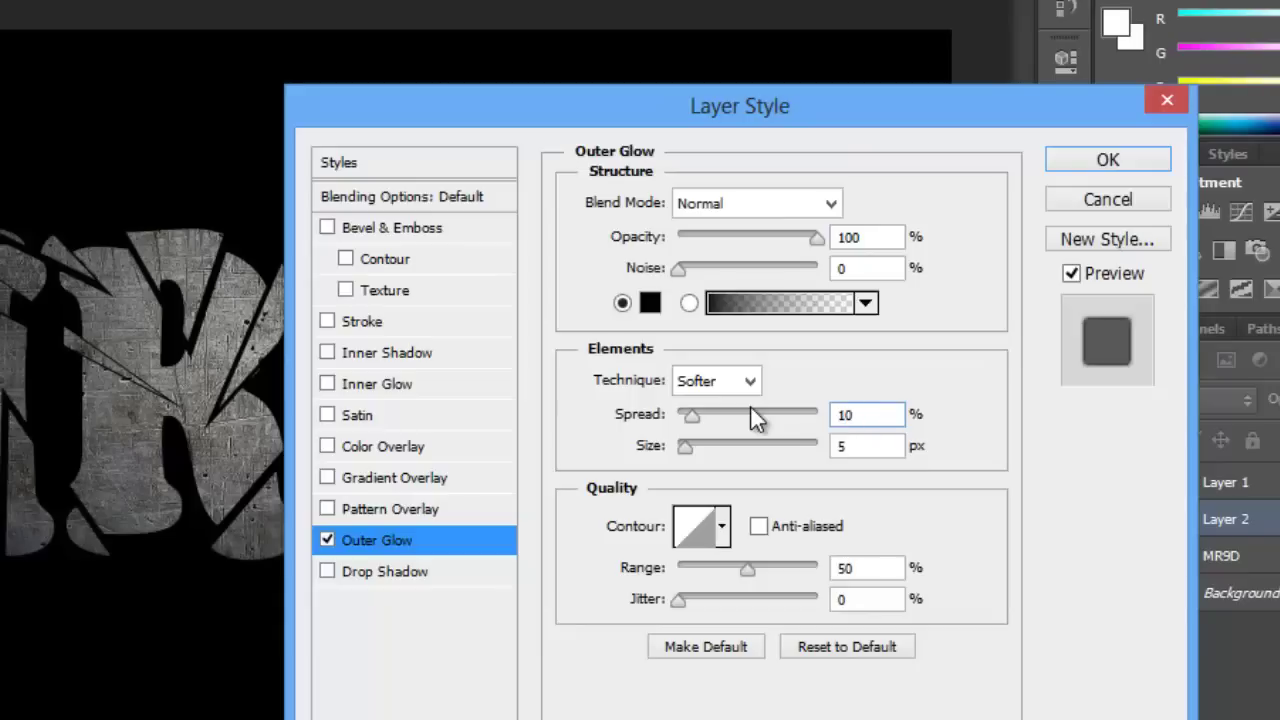
key("Tab")
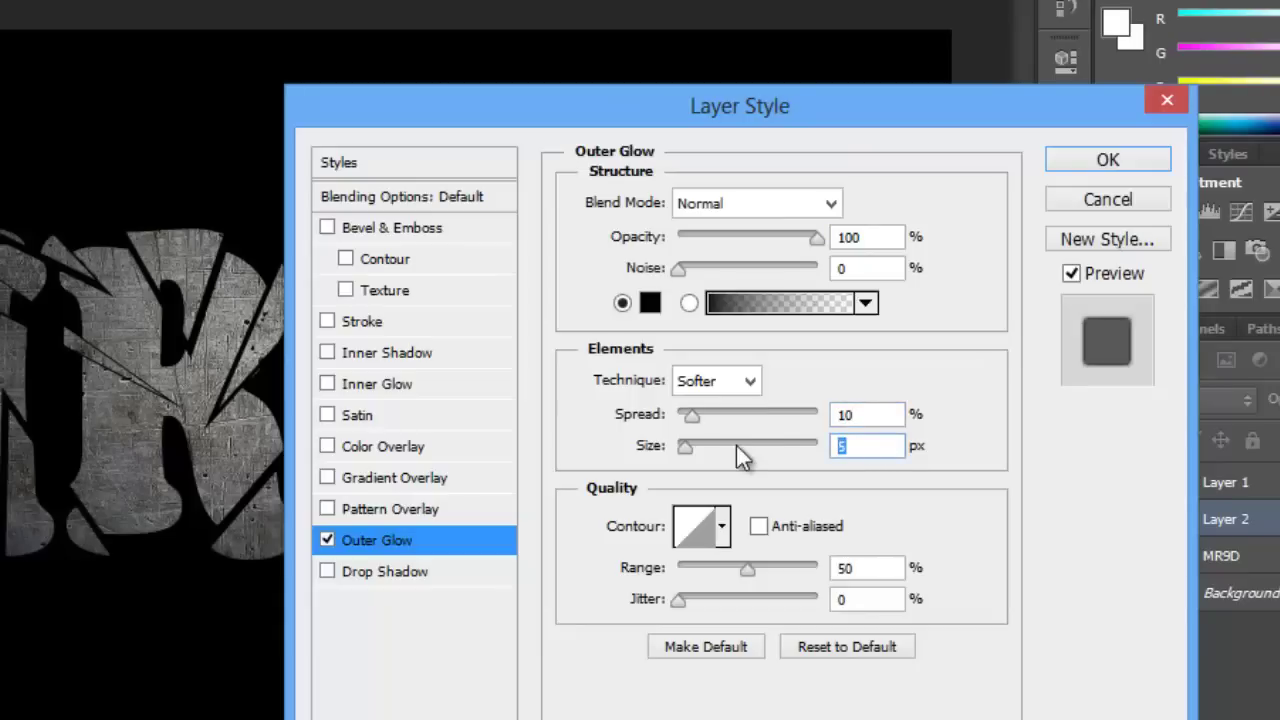
type("80")
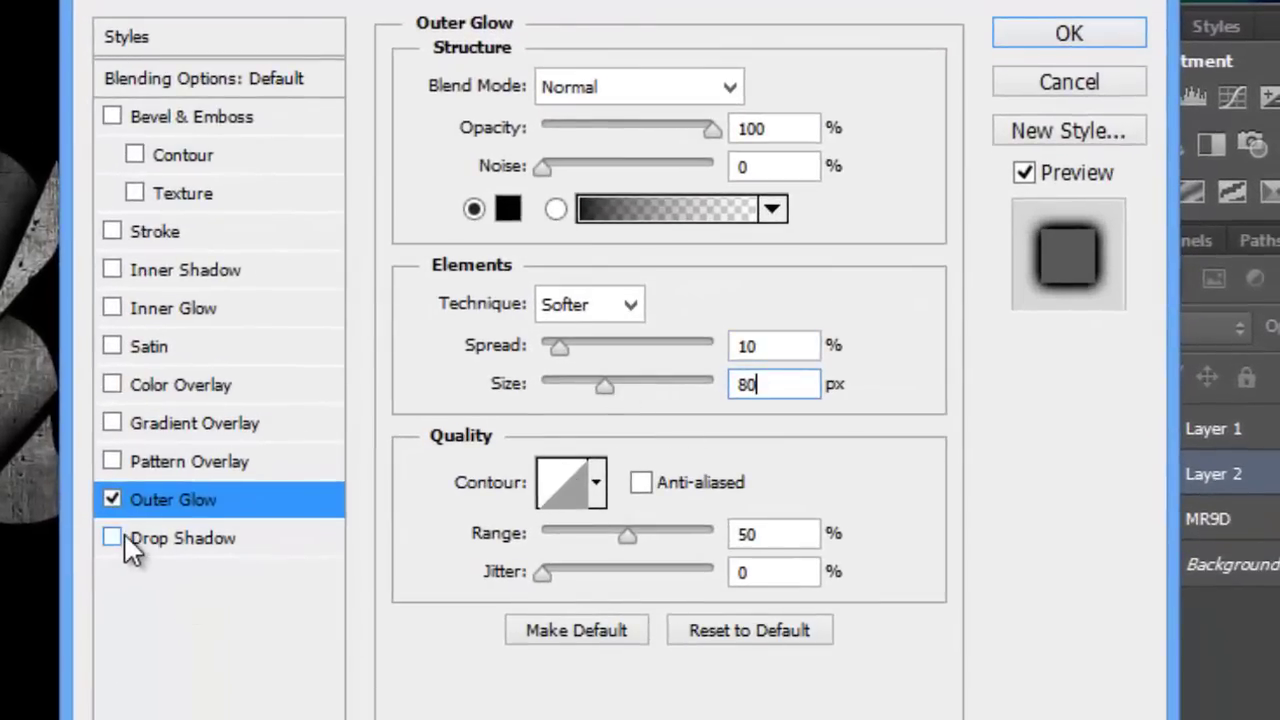
left_click(125, 539)
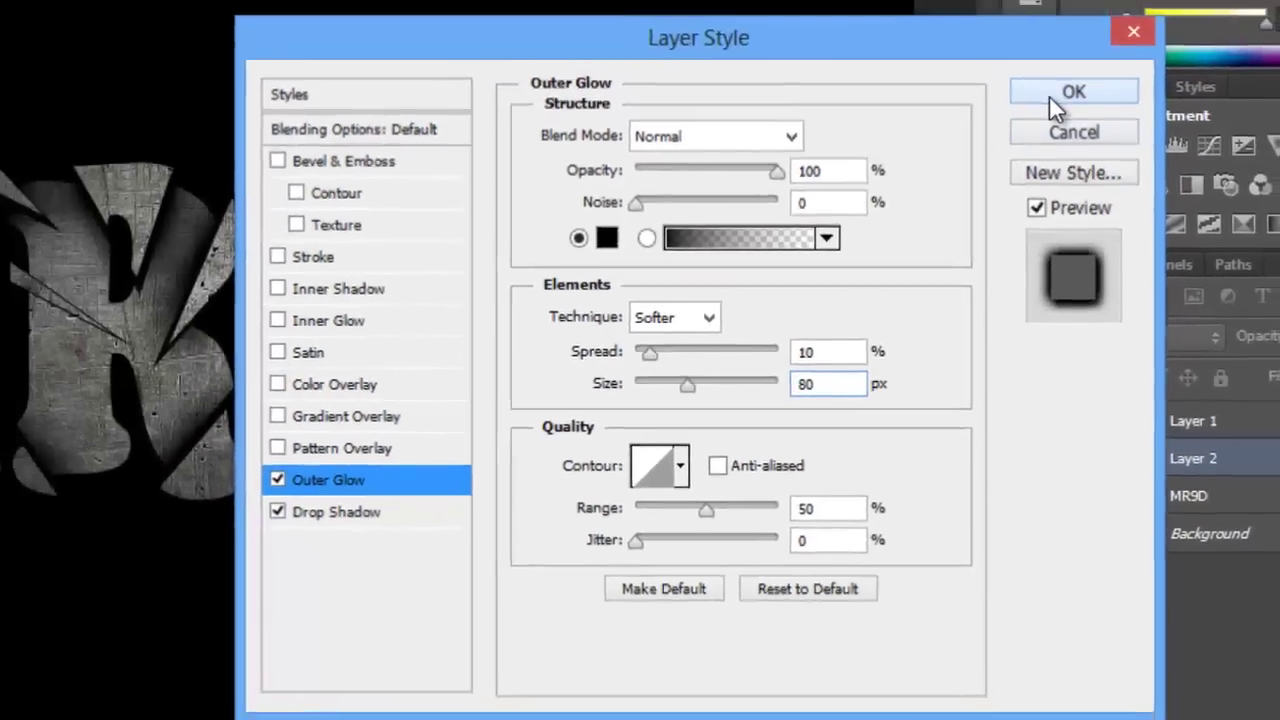
left_click(1050, 40)
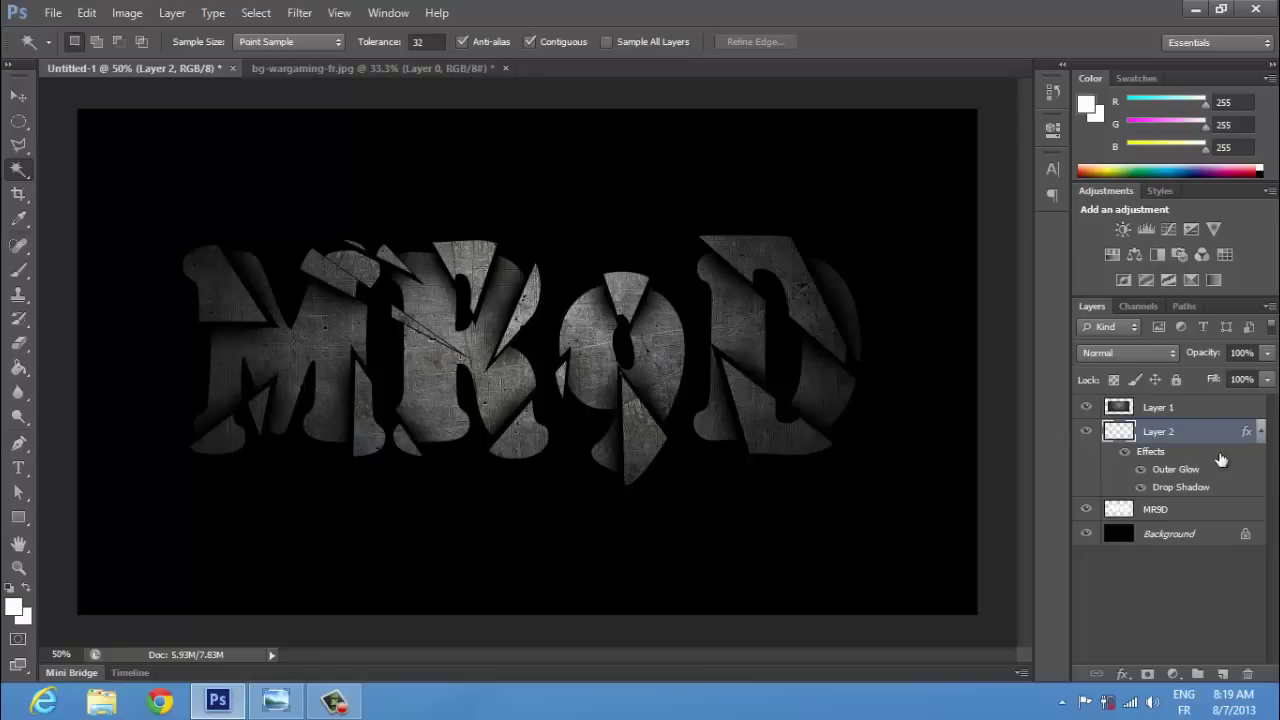
Open the Glass4 cracked-glass image
left_click(1261, 431)
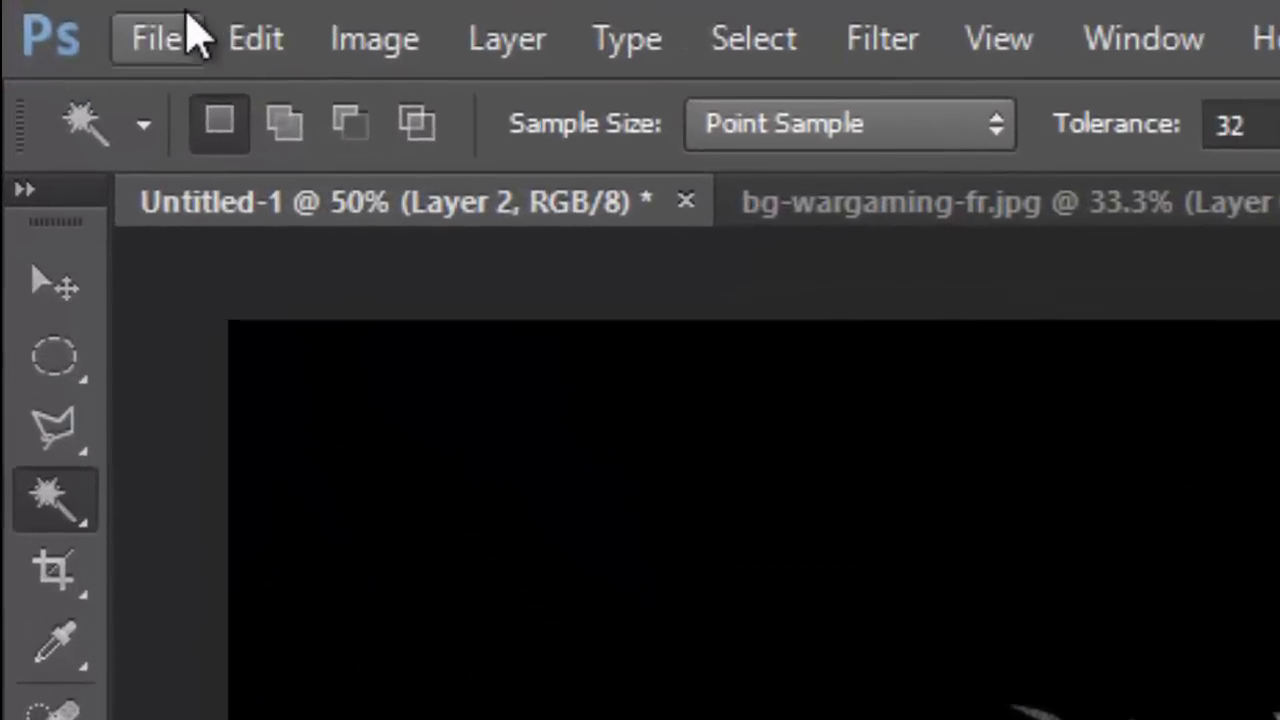
left_click(58, 12)
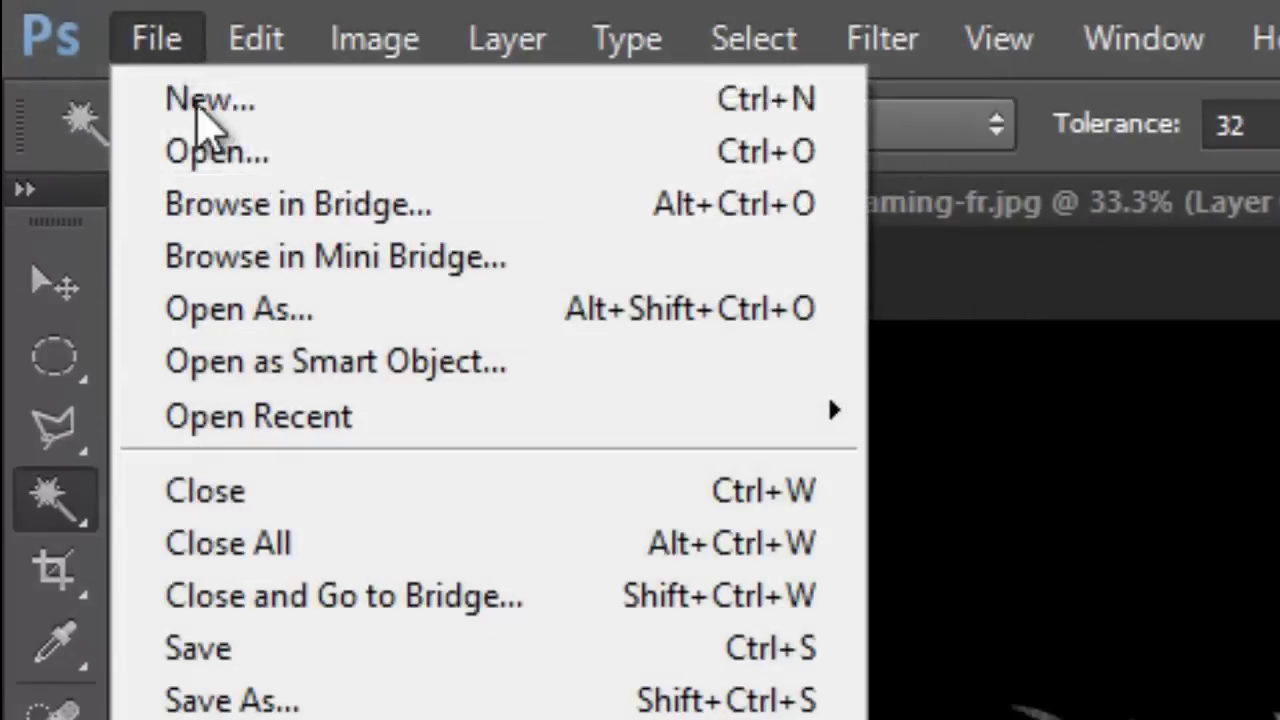
left_click(215, 151)
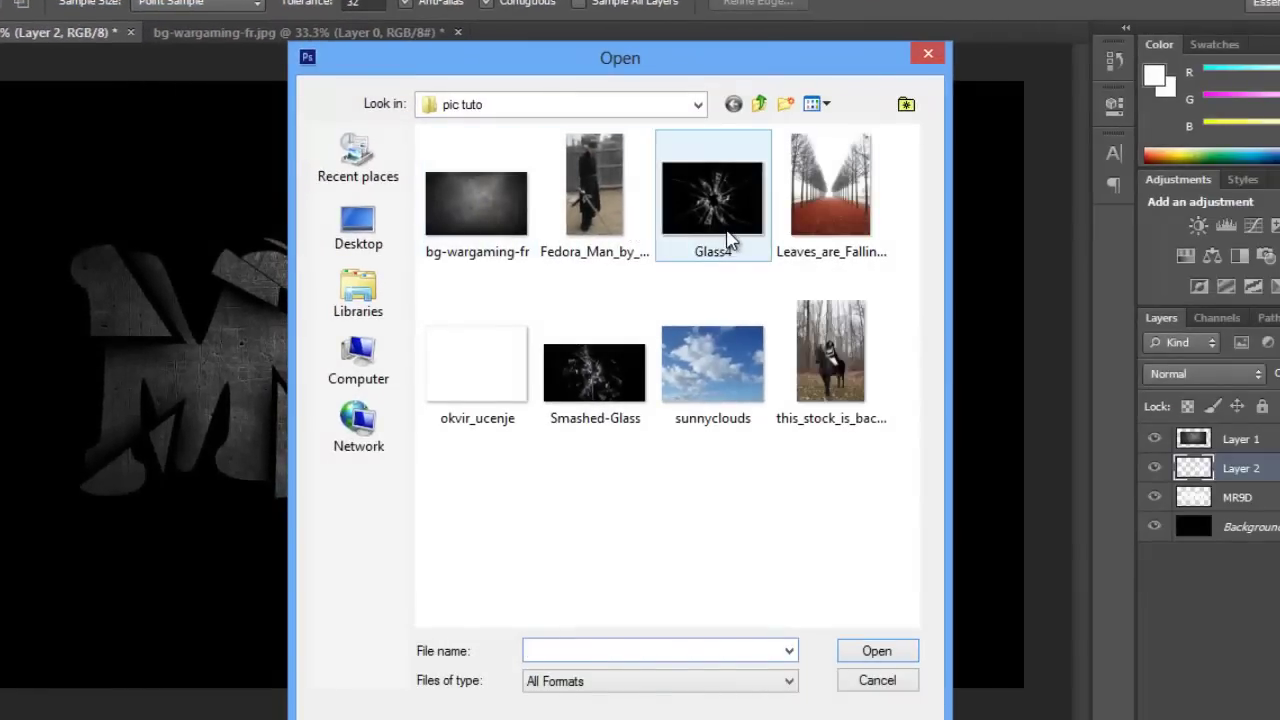
left_click(726, 230)
double_click(726, 230)
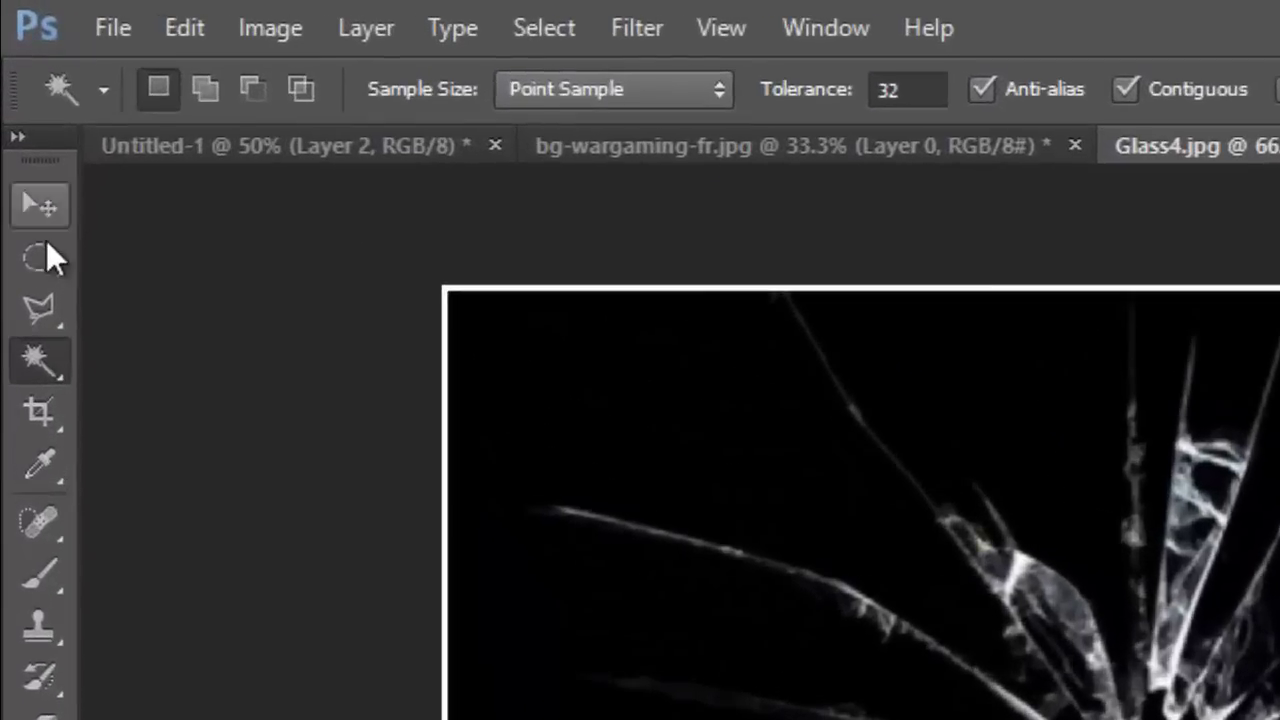
Select the whole glass image with the Rectangular Marquee and unlock its Background as Layer 0
left_click(38, 258)
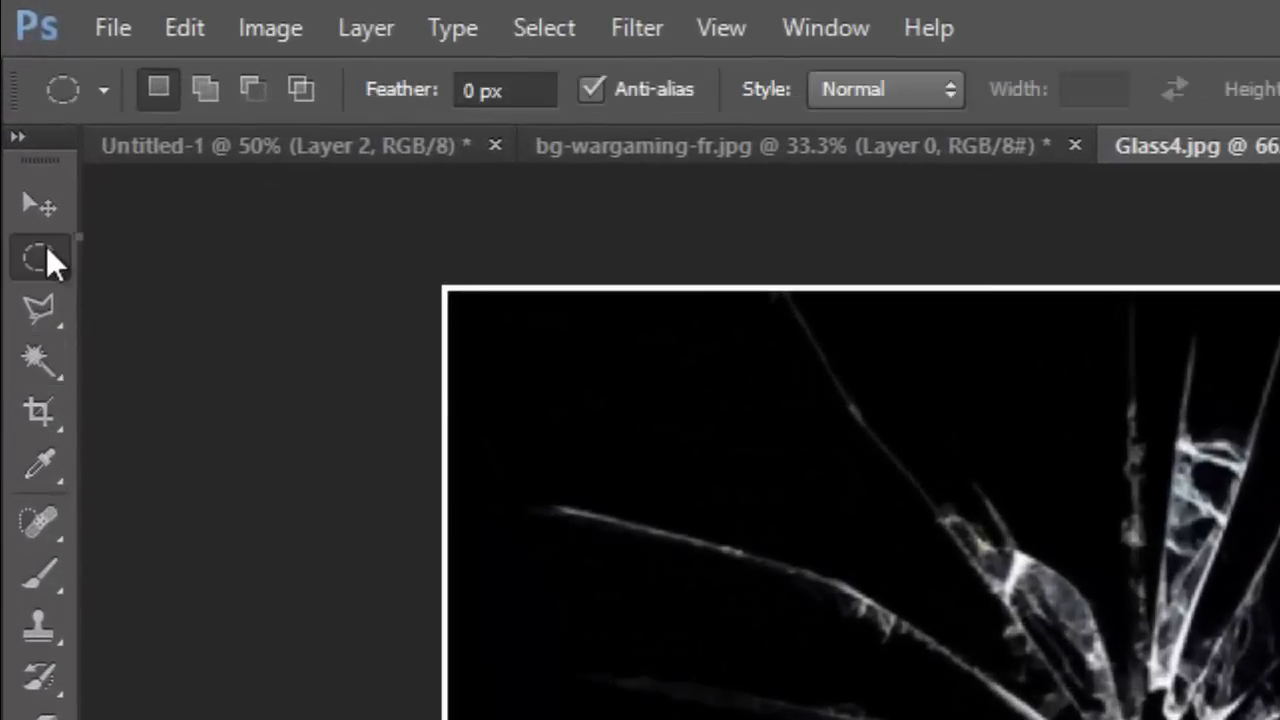
right_click(46, 250)
left_click(200, 249)
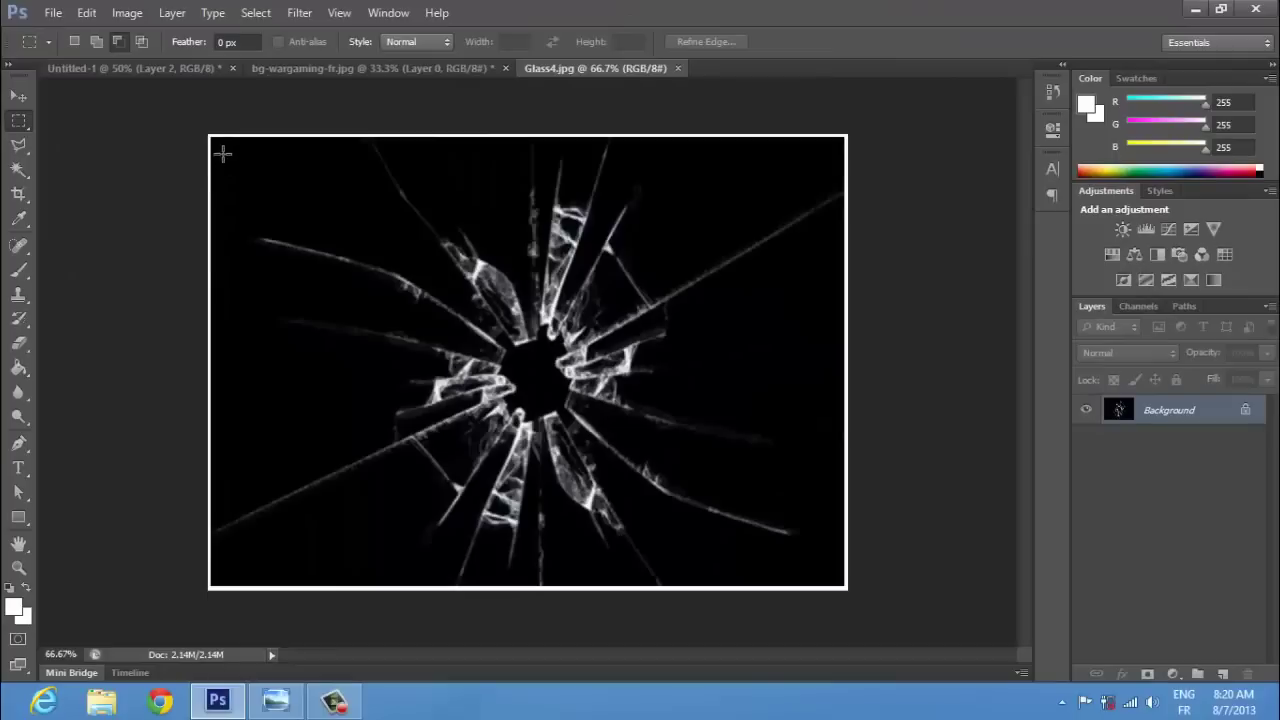
left_click_drag(231, 152, 791, 560)
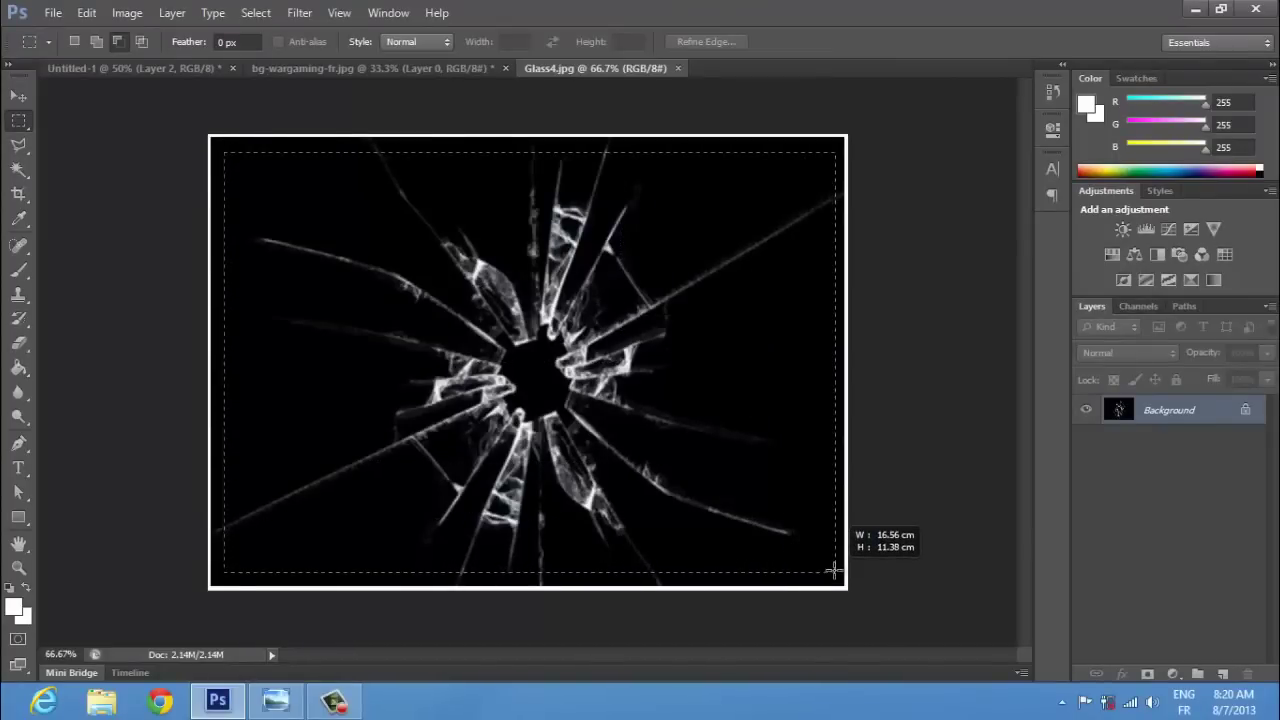
left_click_drag(791, 560, 836, 571)
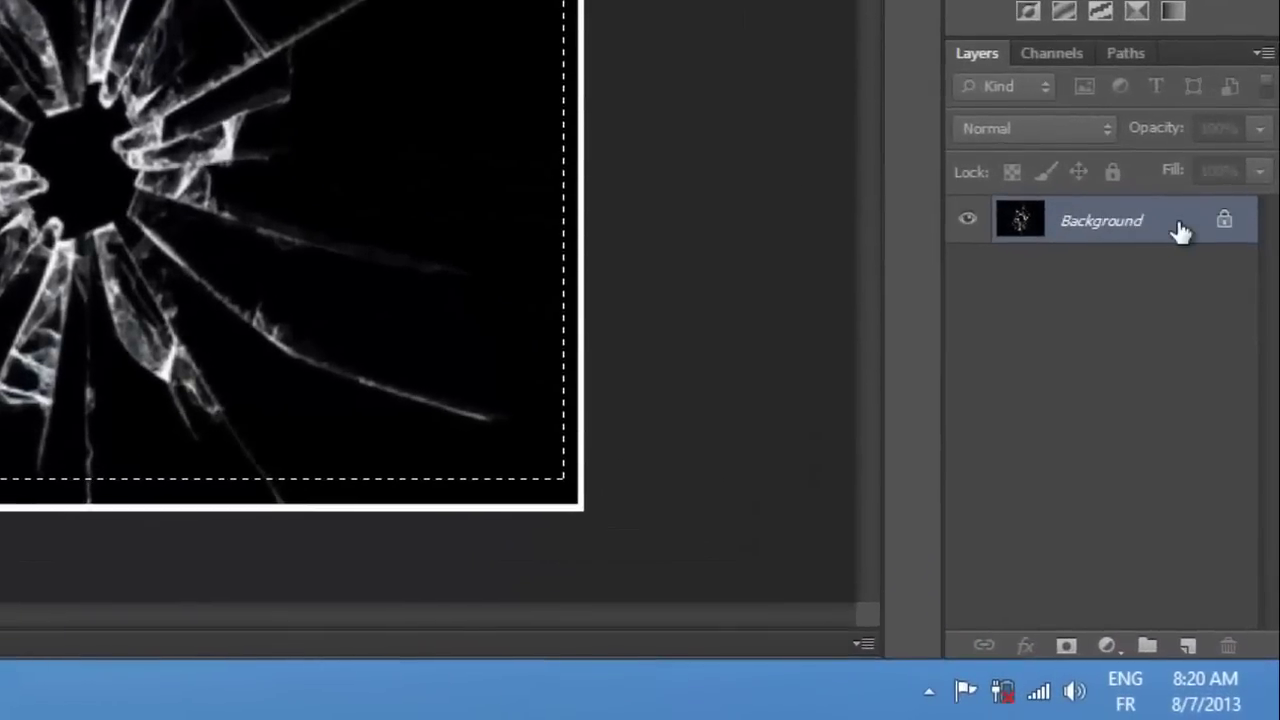
double_click(1188, 280)
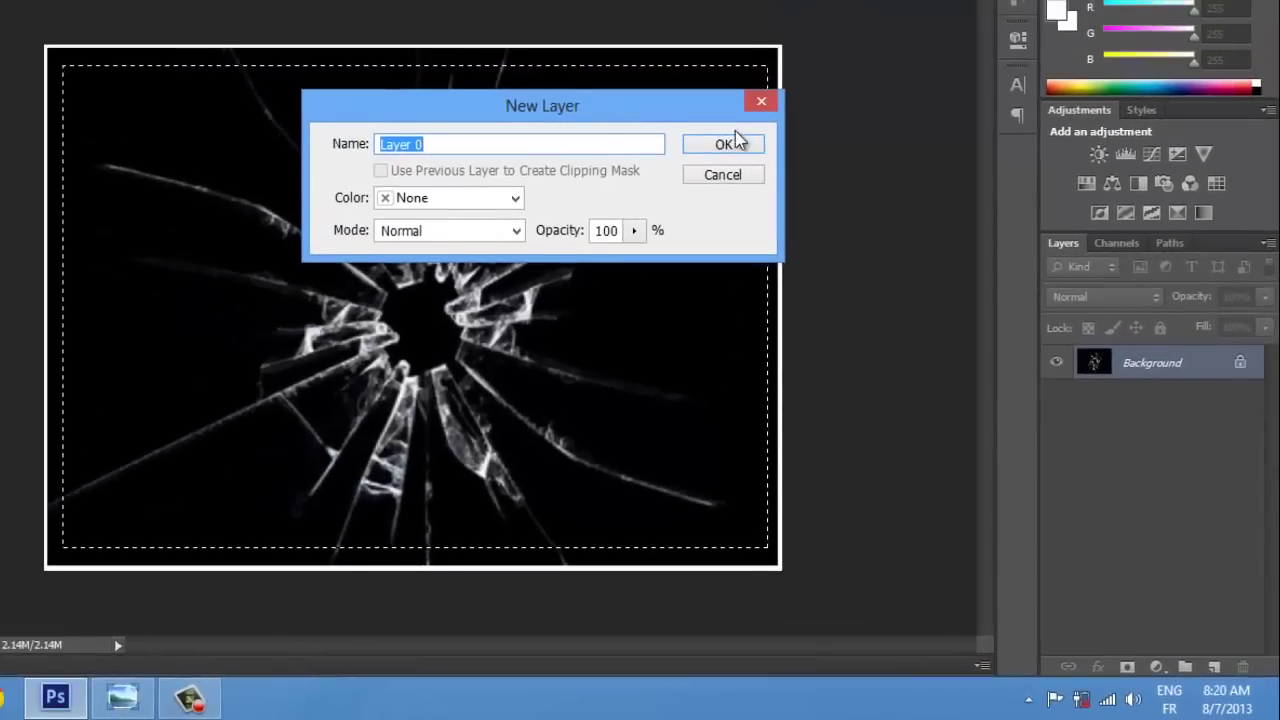
left_click(731, 137)
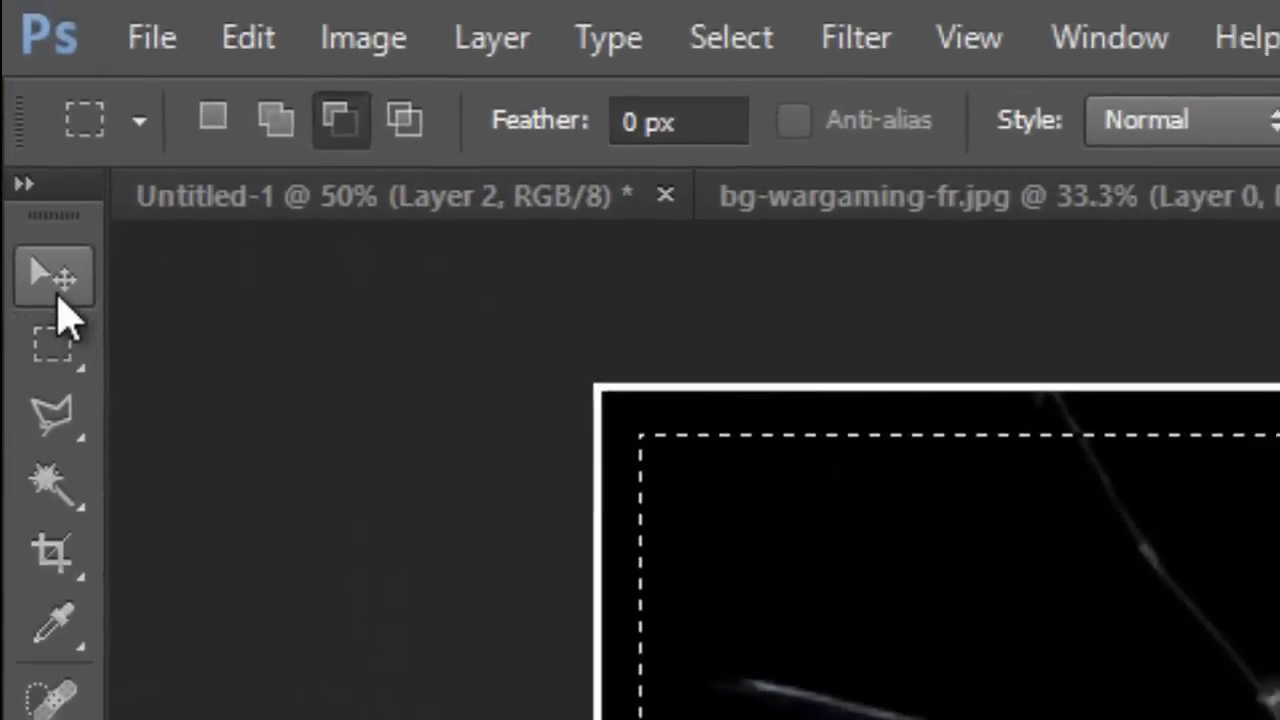
left_click(8, 89)
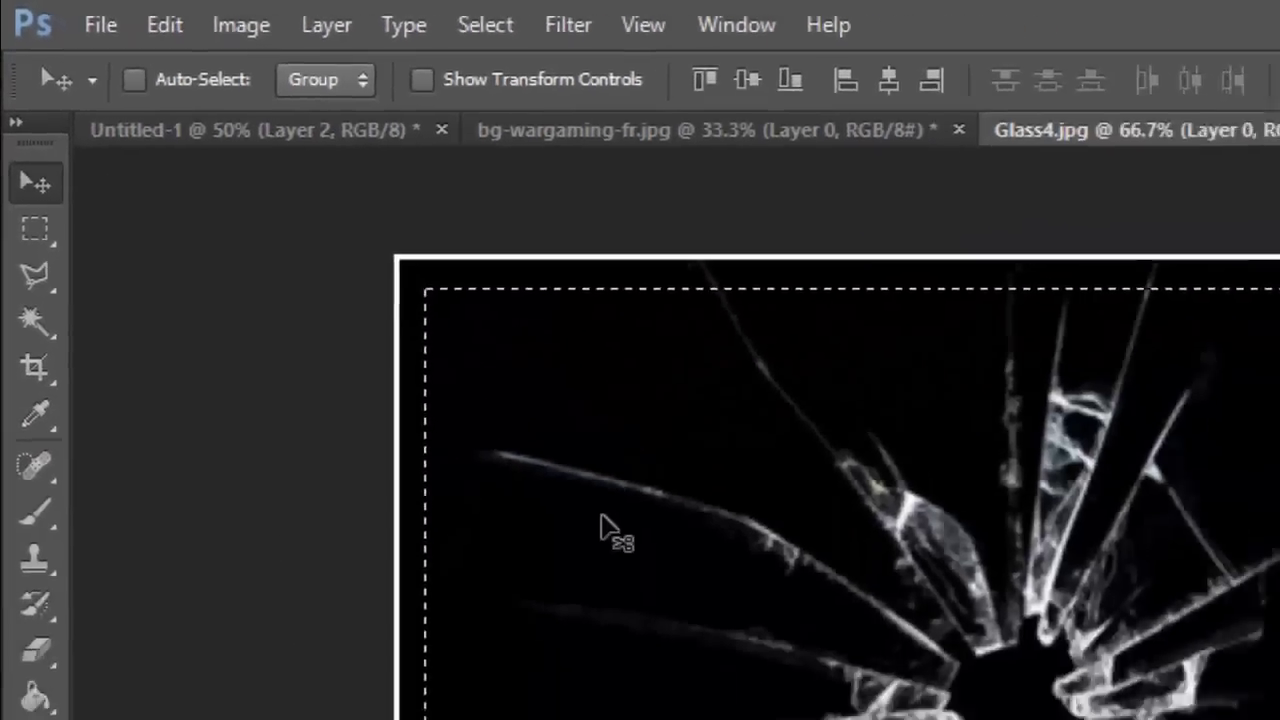
Drag the cracked glass into the MR9D document as Layer 3, scaled and centred over the text
mouse_move(235, 138)
left_mouse_down()
mouse_move(343, 190)
mouse_move(518, 350)
left_mouse_up()
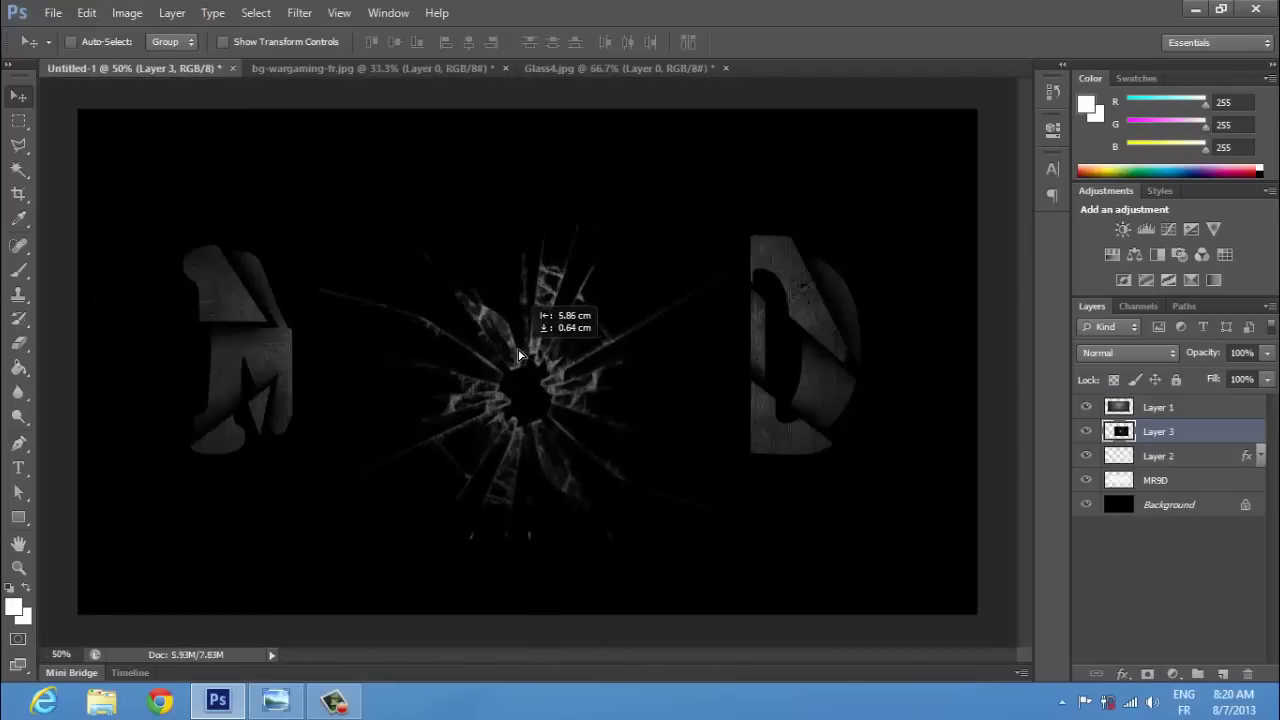
key("ctrl+t")
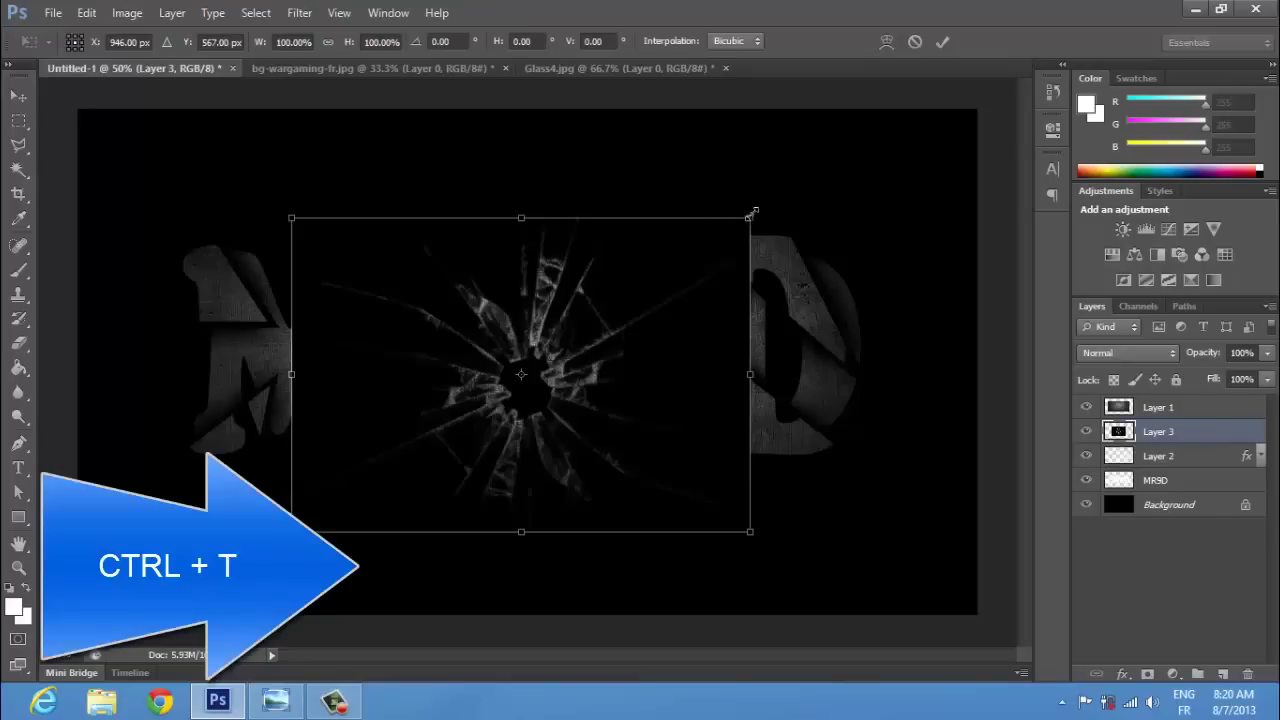
mouse_move(752, 213)
left_mouse_down()
mouse_move(733, 324)
mouse_move(764, 192)
left_mouse_up()
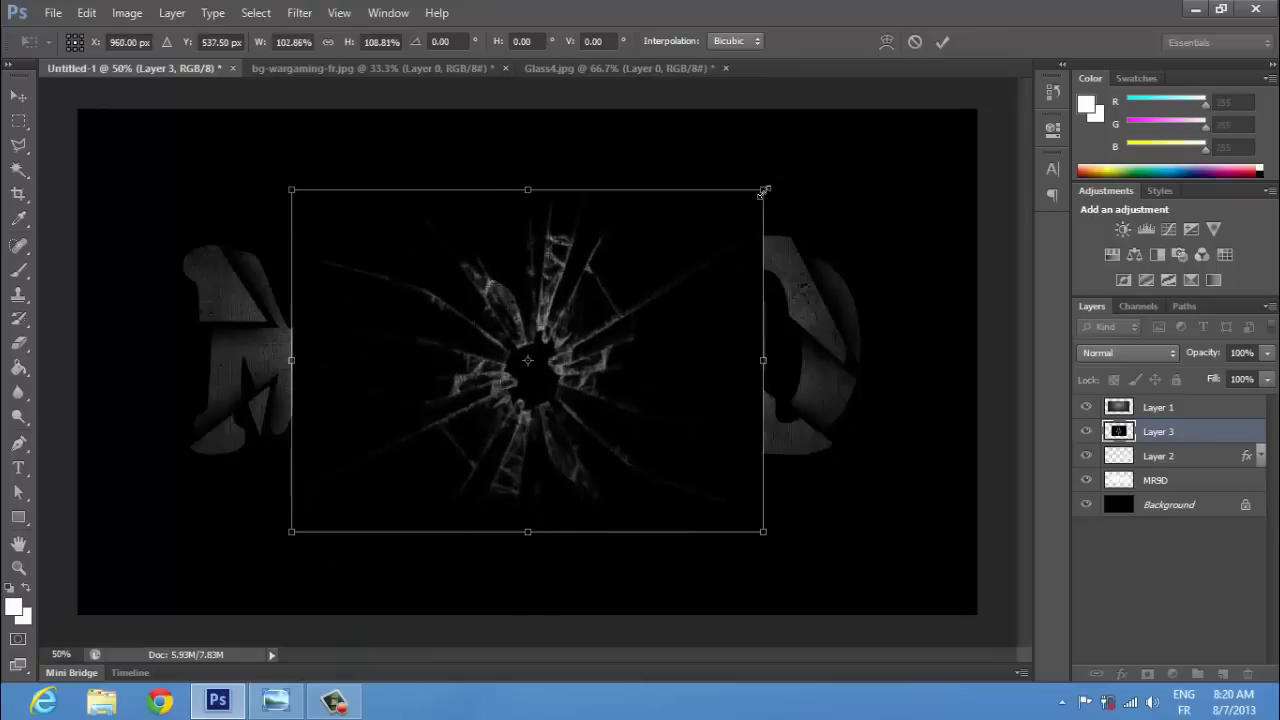
left_click_drag(614, 351, 686, 268)
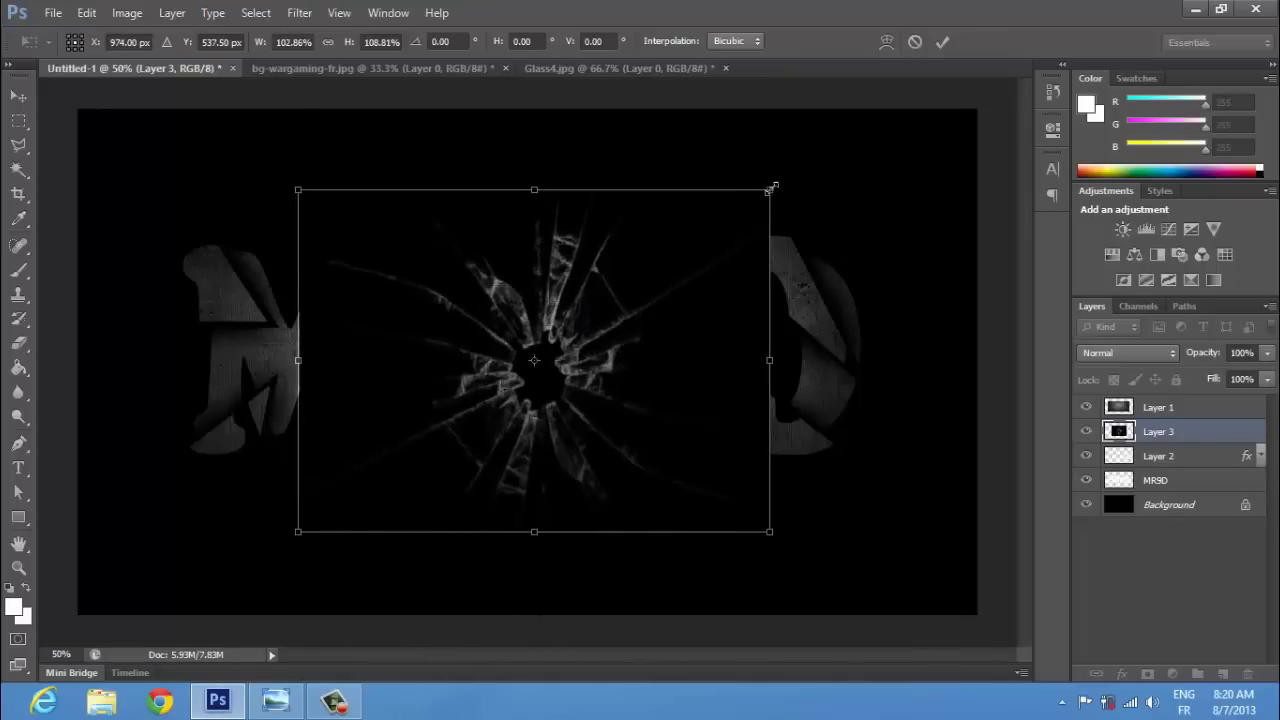
left_click_drag(771, 188, 726, 236)
left_click_drag(645, 331, 652, 336)
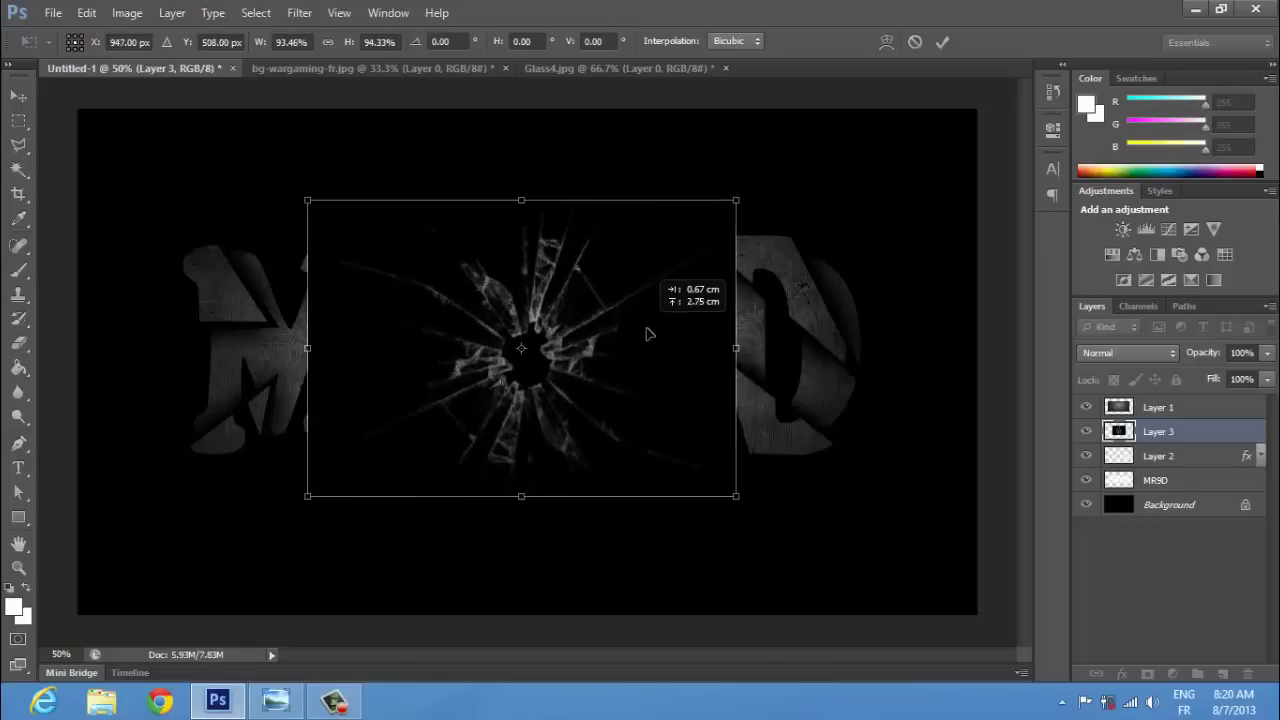
key("Return")
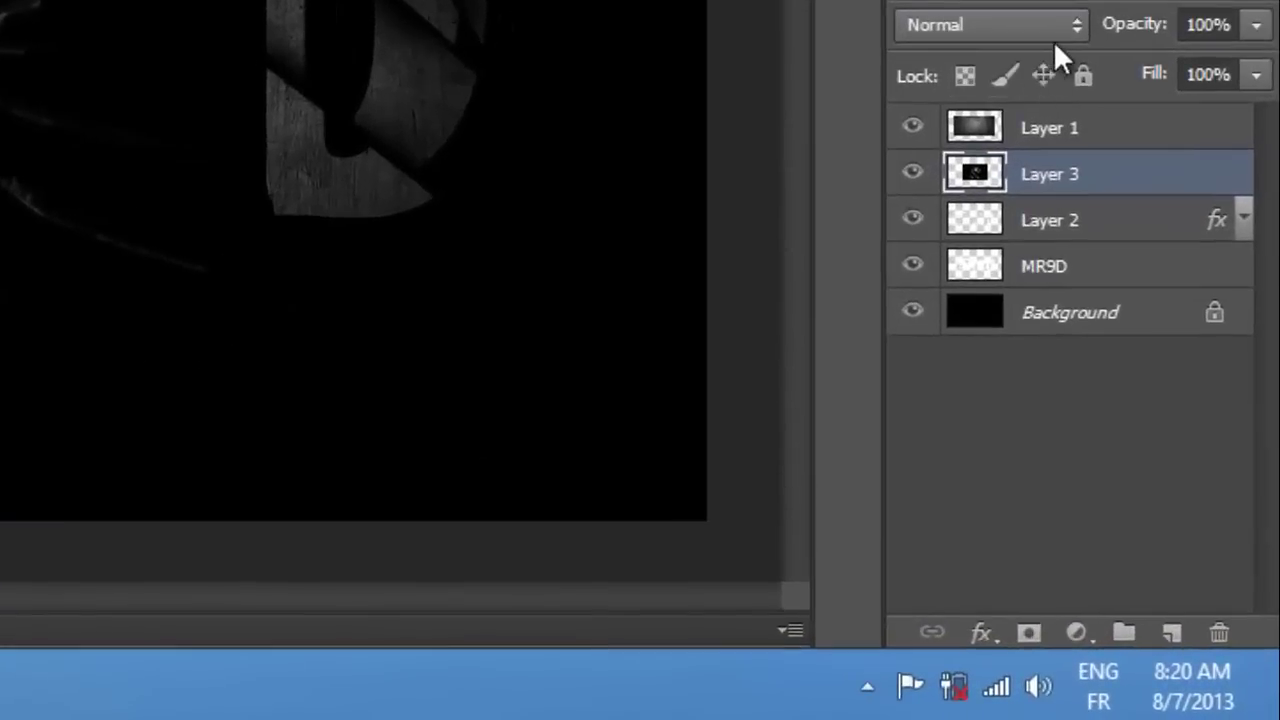
Set Layer 3 to Screen blending and nudge it into place over the text
left_click(1160, 353)
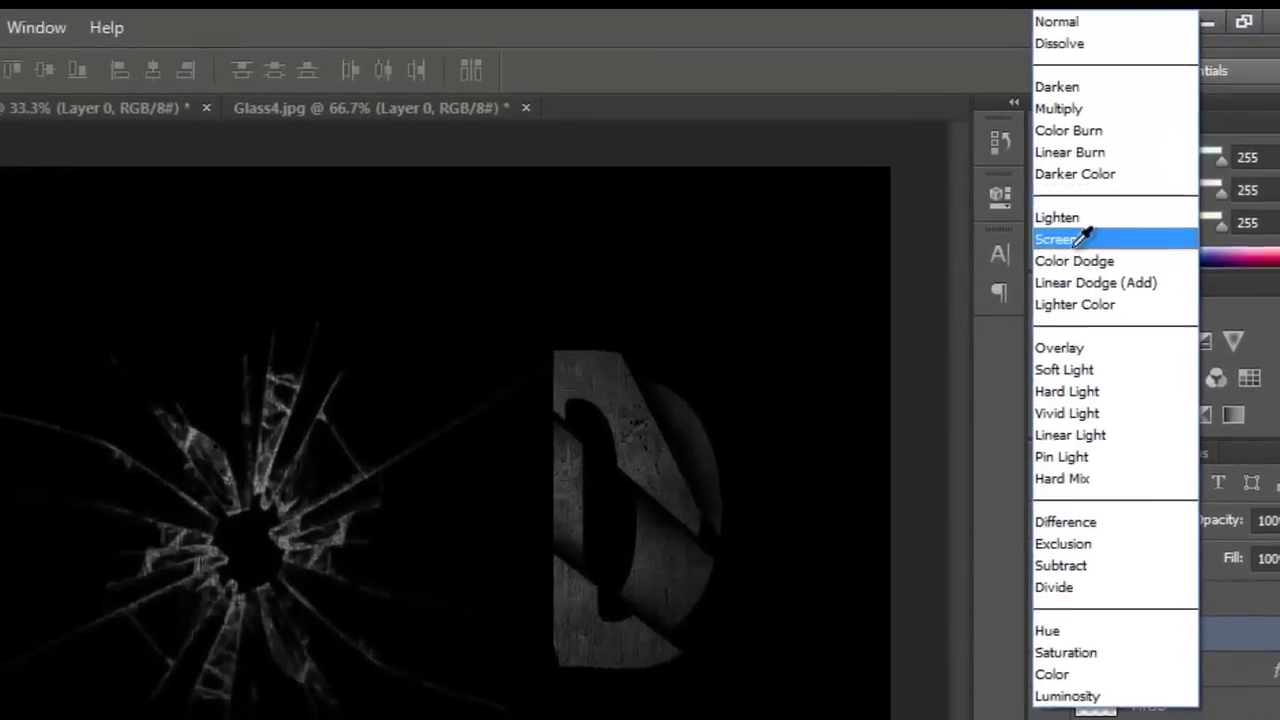
left_click(1080, 236)
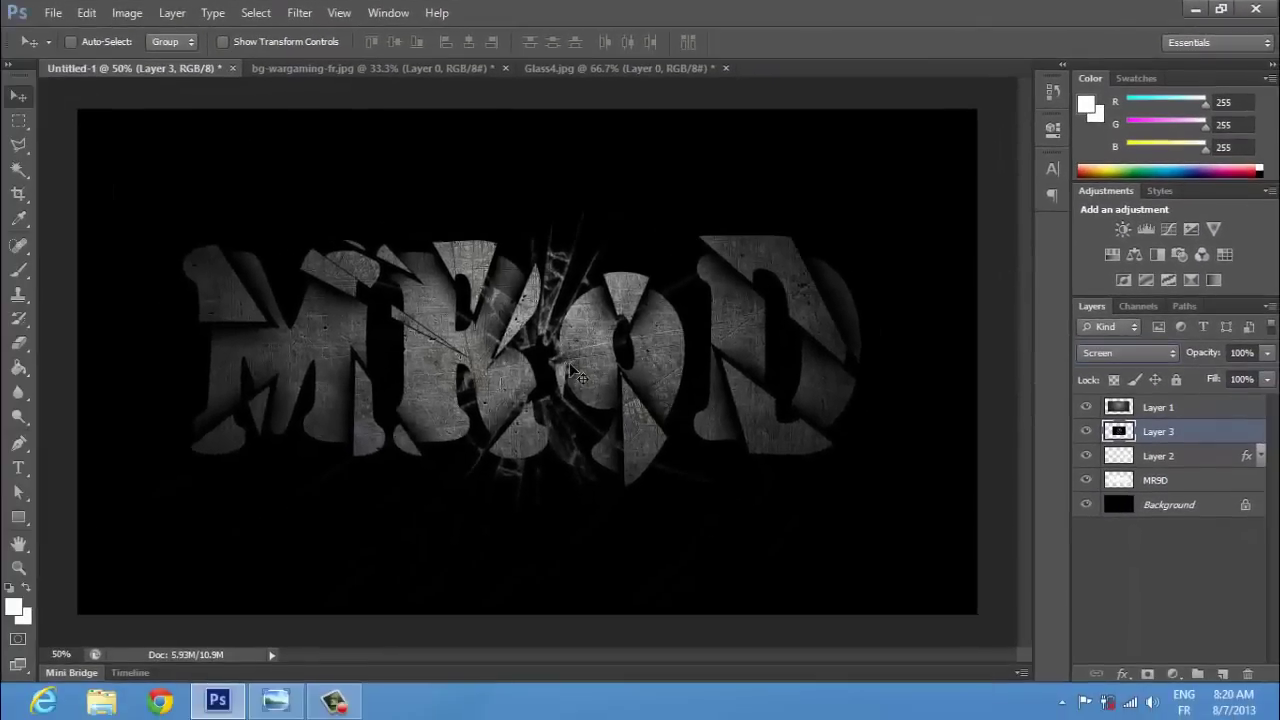
left_click_drag(578, 375, 547, 366)
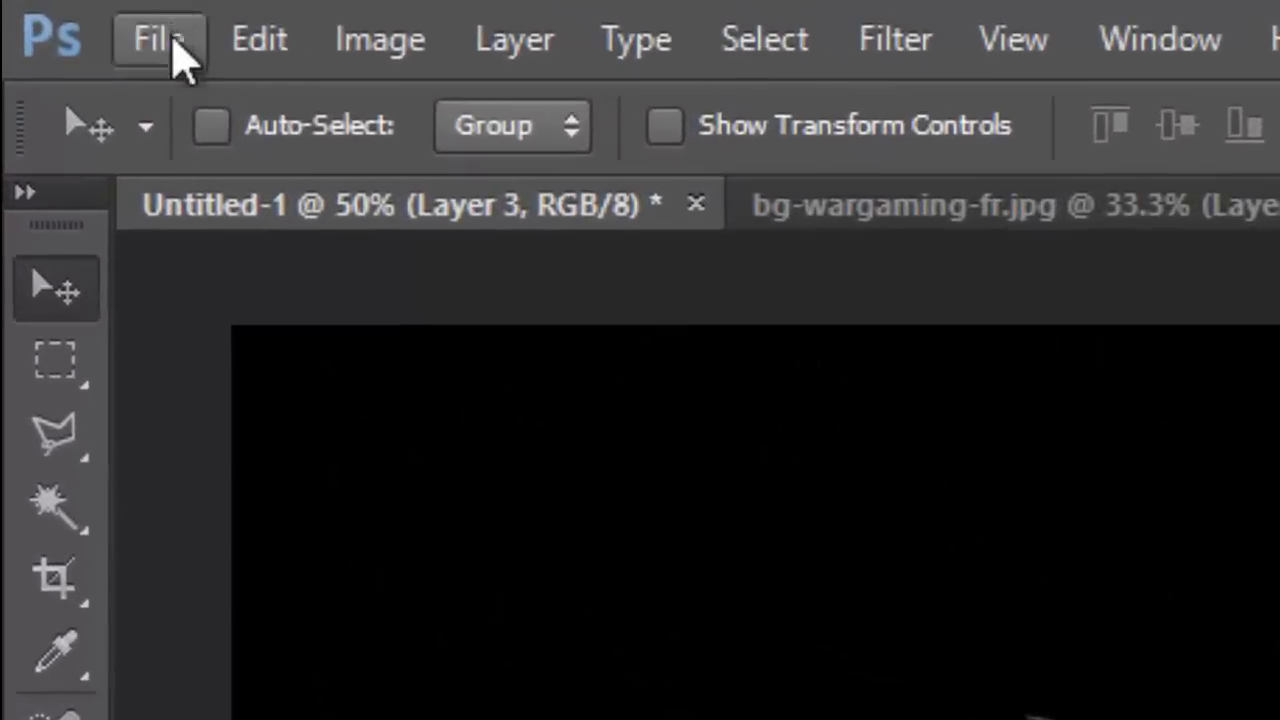
Open the Smashed-Glass flying shards image
left_click(55, 13)
left_click(222, 155)
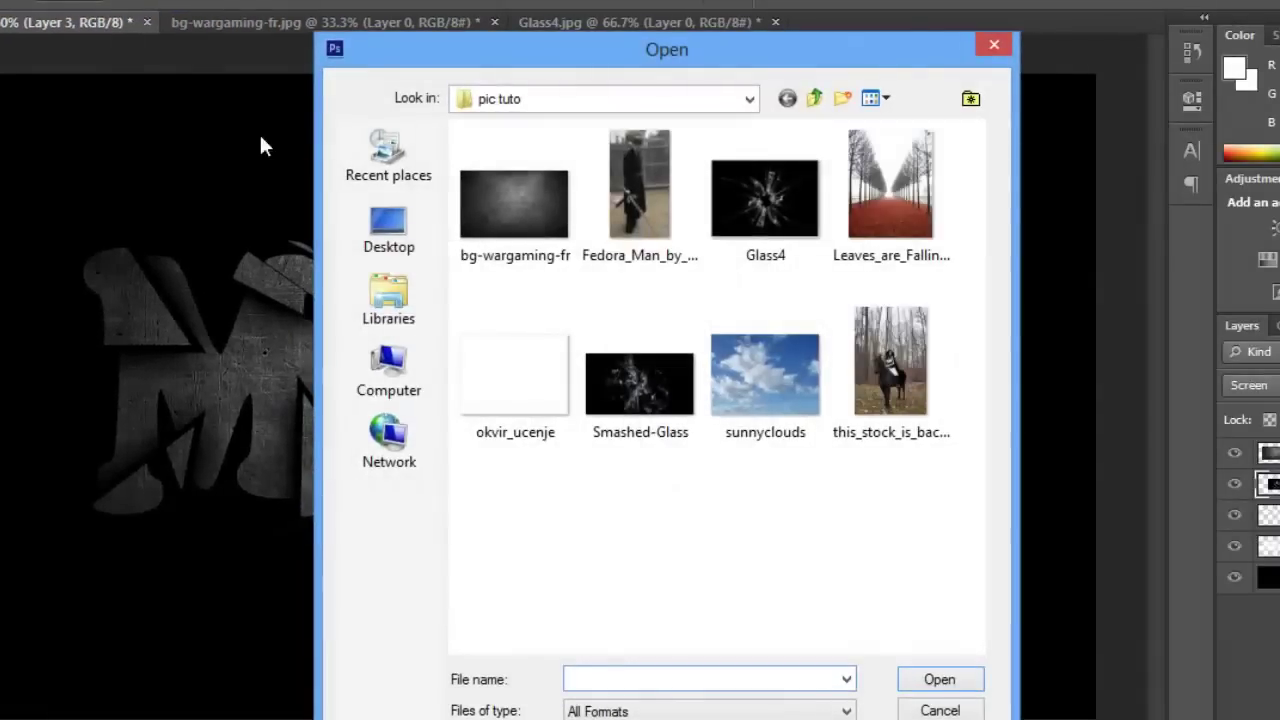
double_click(652, 412)
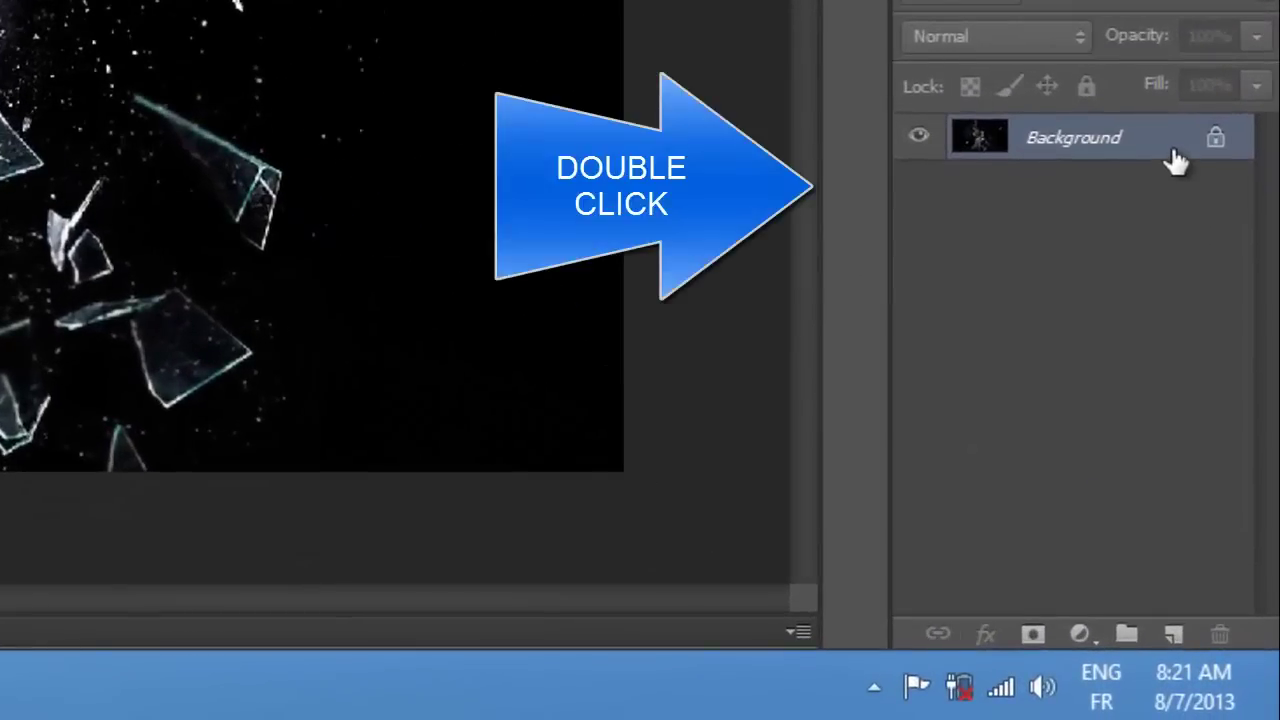
Unlock its Background as Layer 0 and drag it into the MR9D document as Layer 4
double_click(1175, 162)
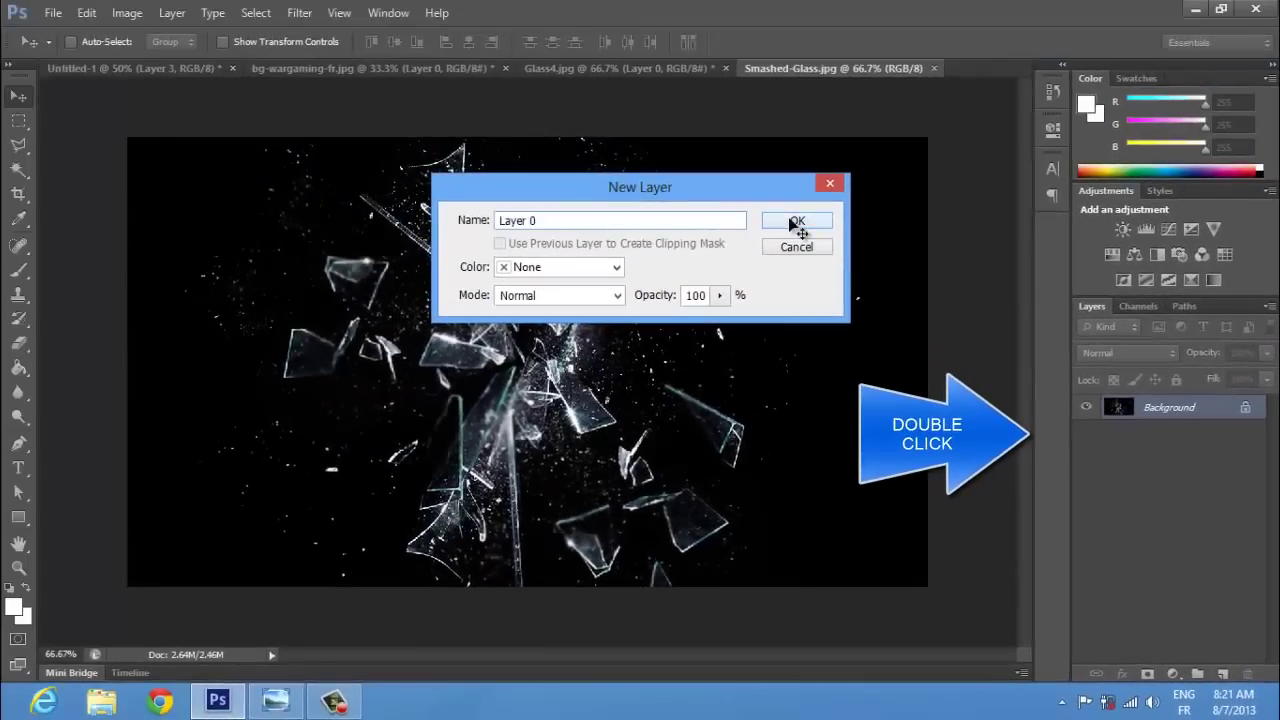
left_click(798, 218)
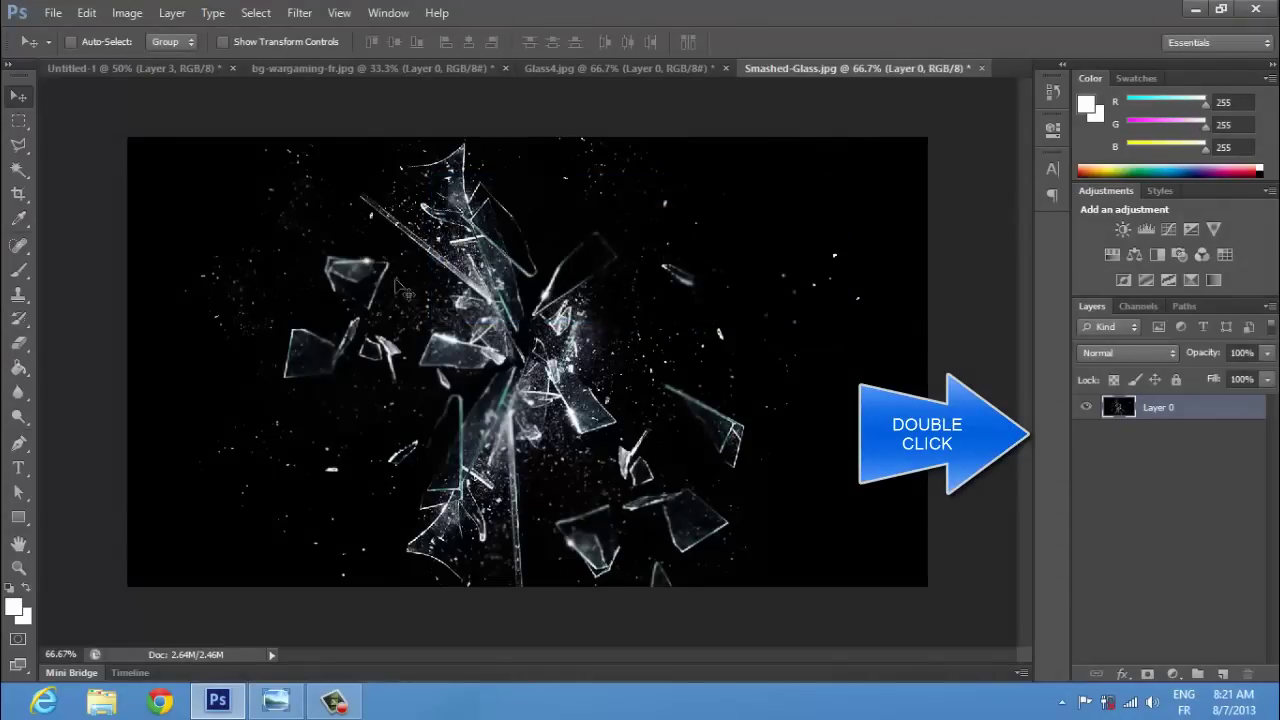
mouse_move(400, 285)
left_mouse_down()
mouse_move(198, 66)
mouse_move(549, 341)
mouse_move(548, 388)
left_mouse_up()
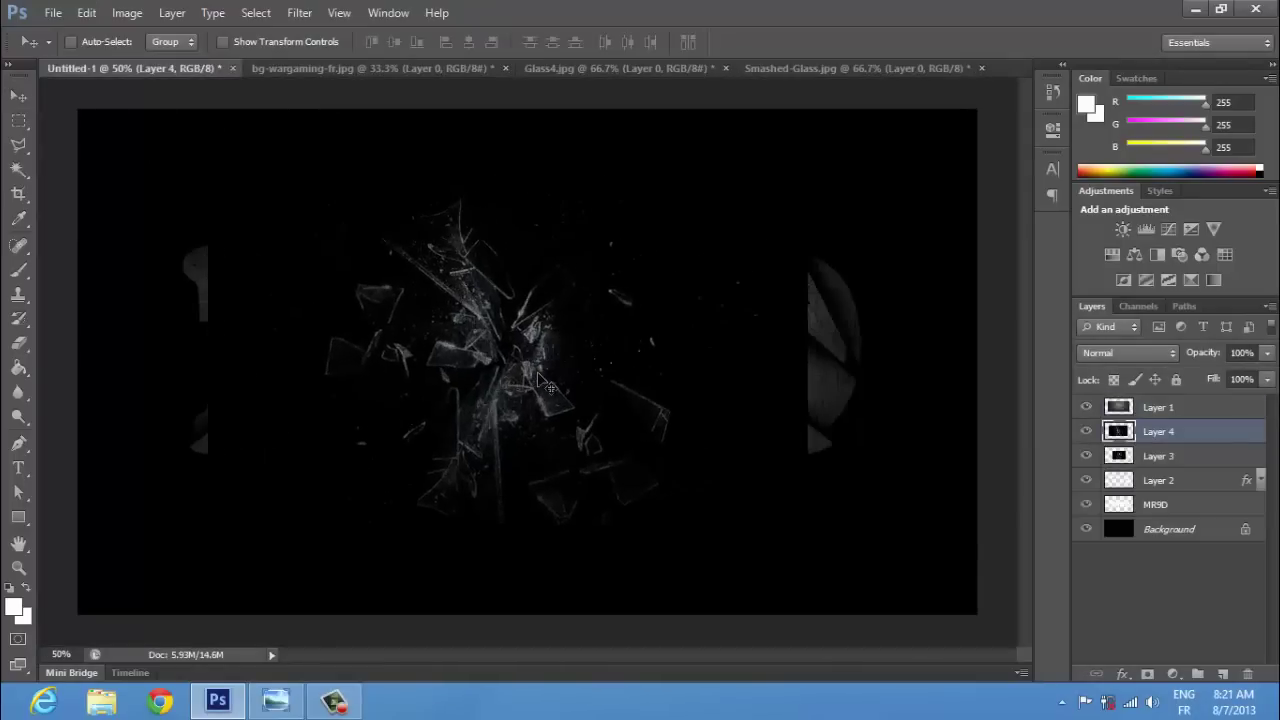
Enlarge Layer 4's shards to fill the whole canvas
key("ctrl+t")
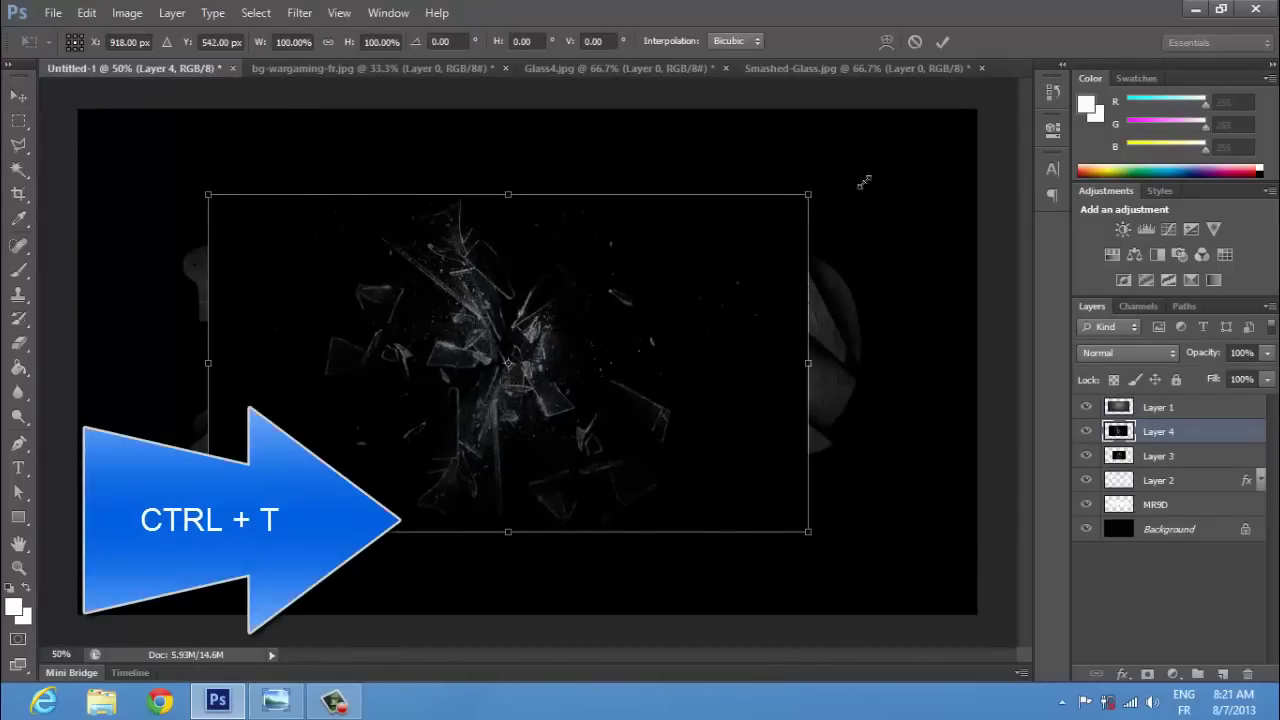
left_click_drag(808, 194, 981, 110)
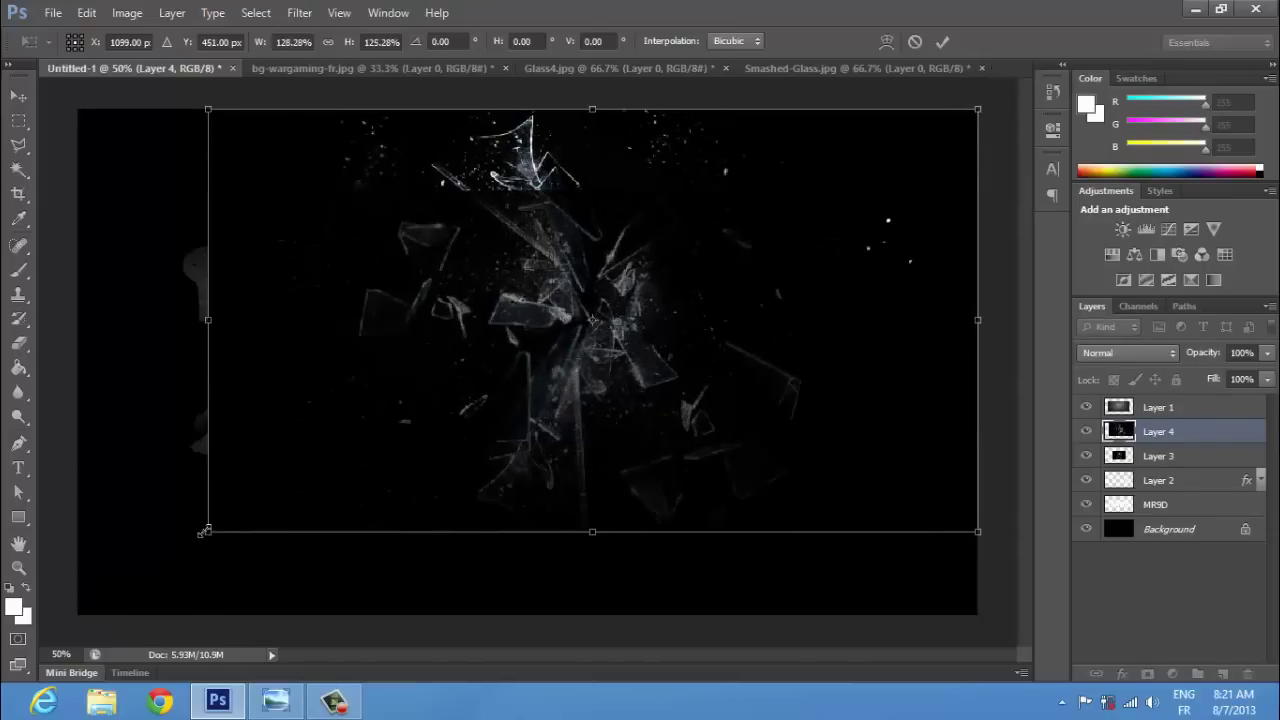
left_click_drag(208, 531, 80, 614)
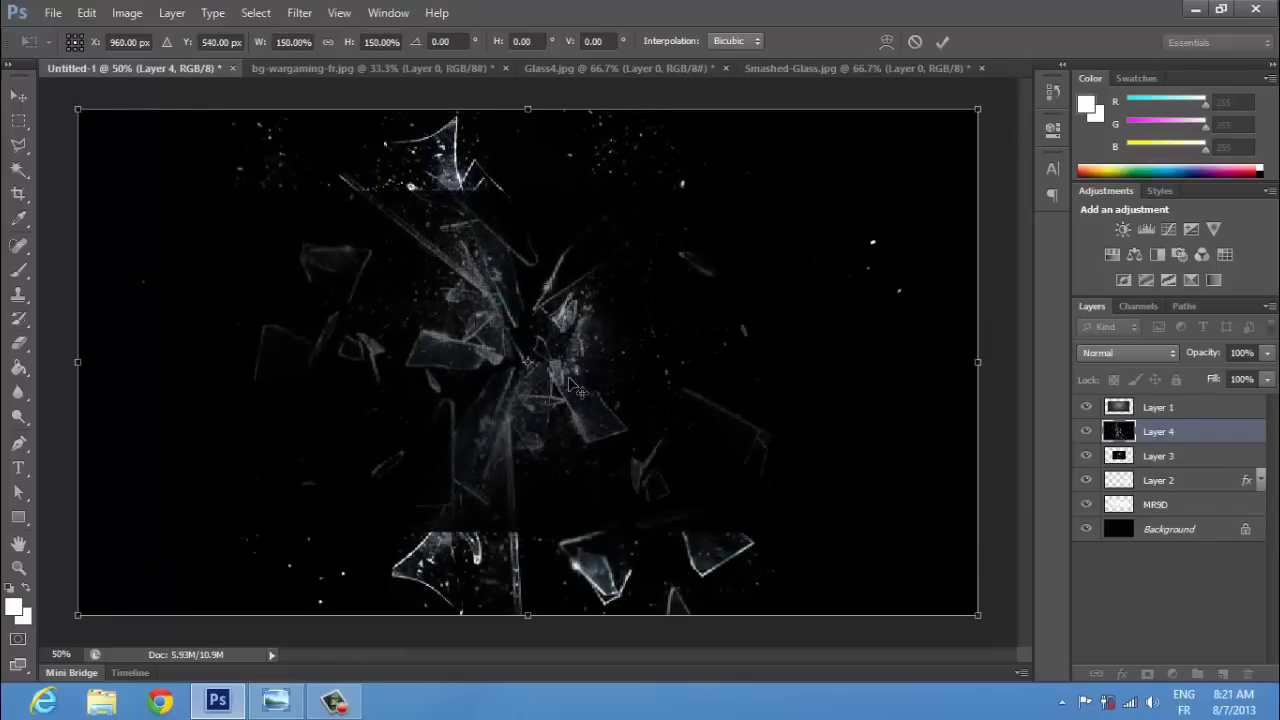
key("Return")
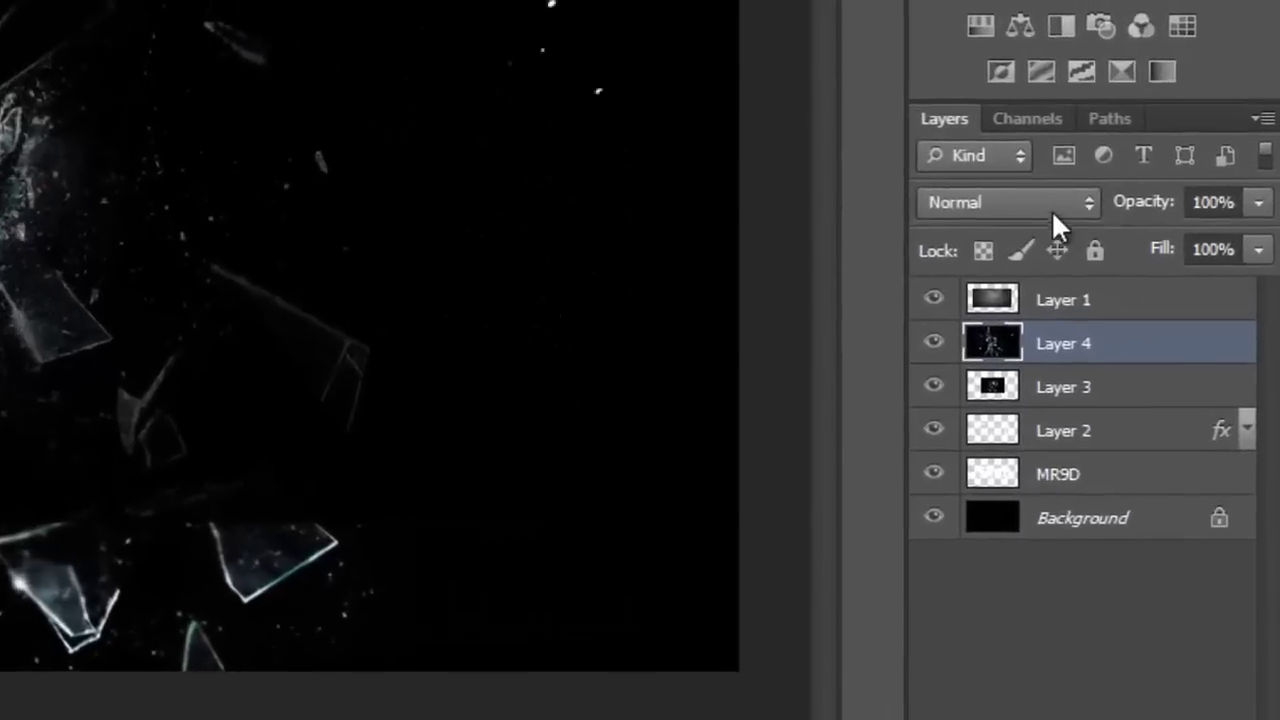
Set Layer 4 to Screen blending, move it to the top of the stack, and fine-tune its position
left_click(1160, 355)
left_click(926, 125)
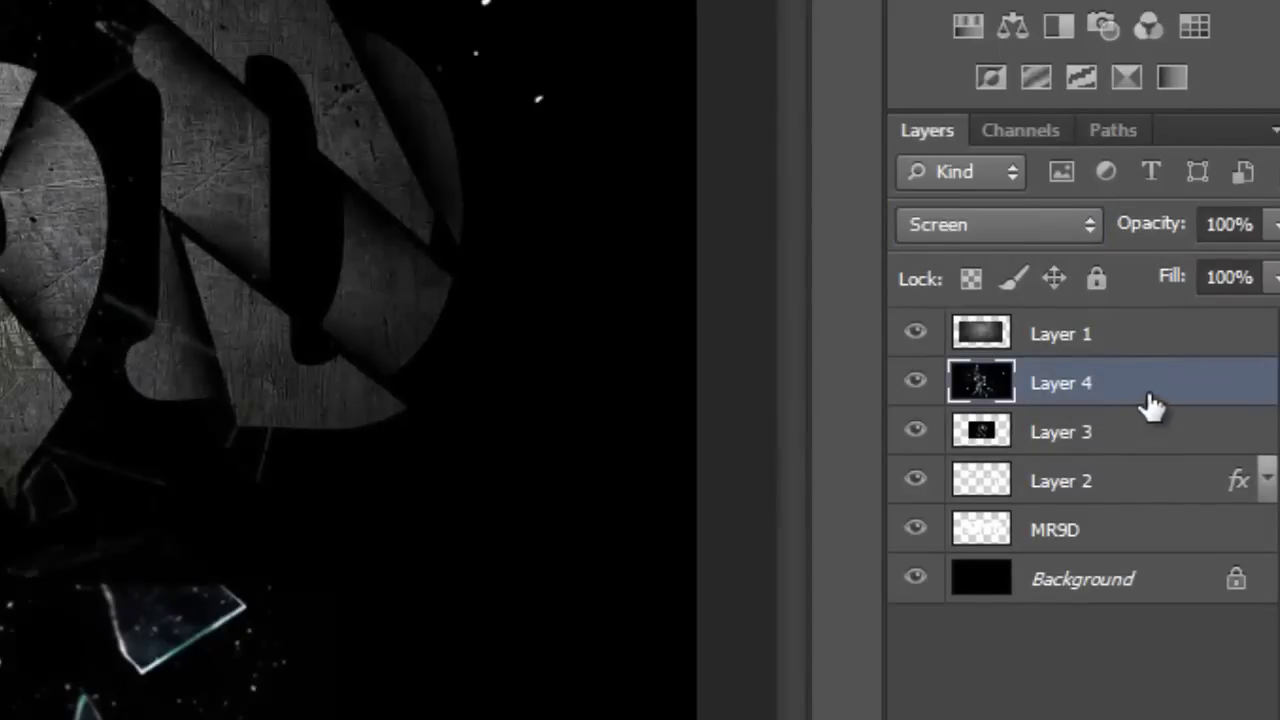
left_click_drag(1152, 405, 1137, 318)
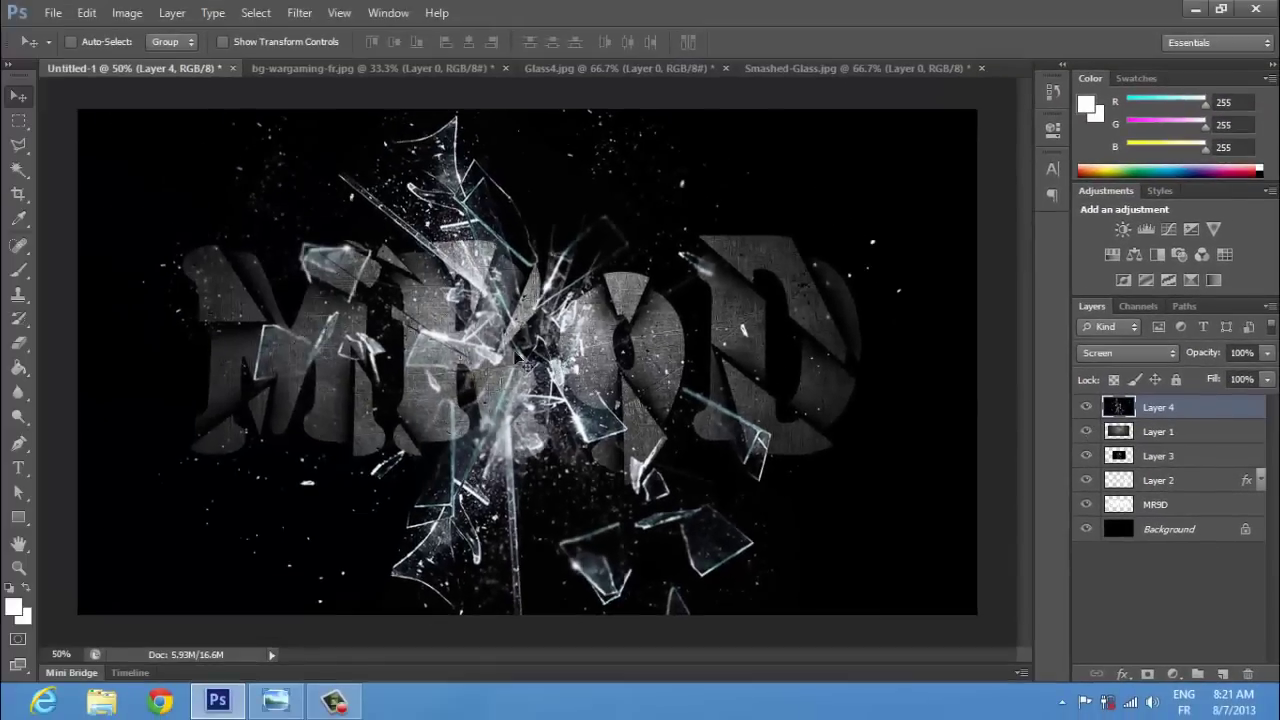
left_click_drag(516, 352, 530, 355)
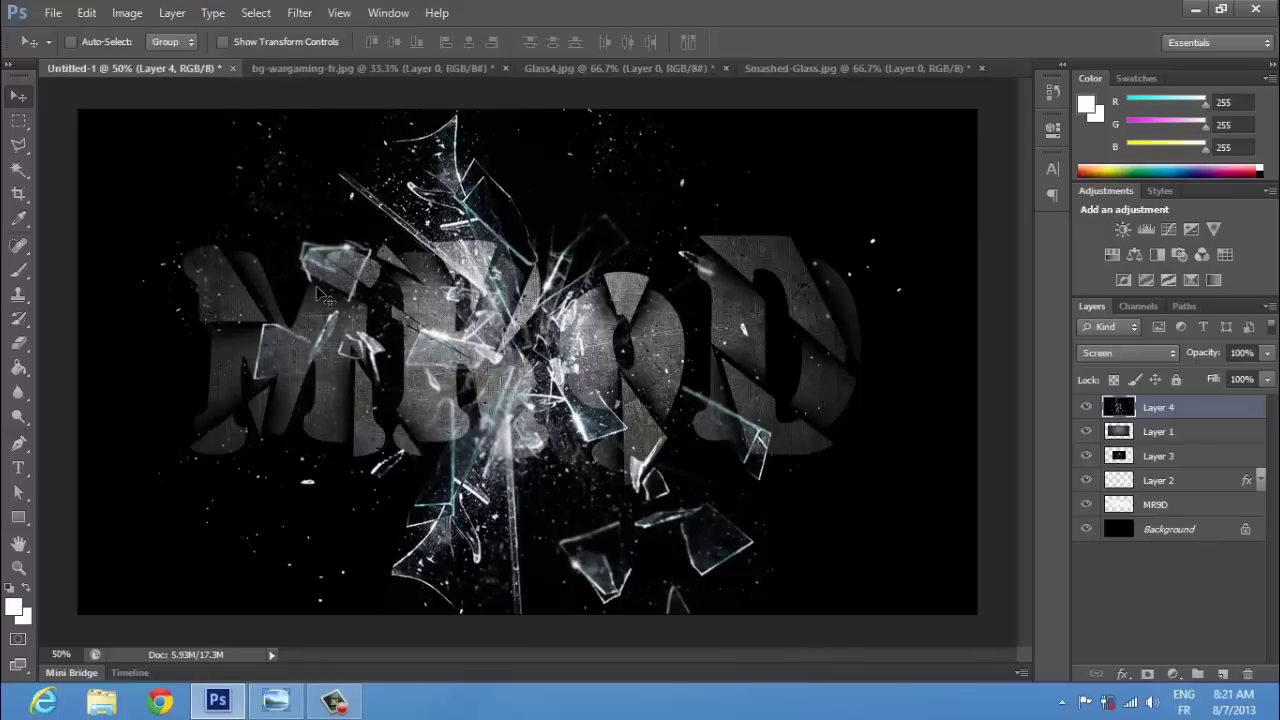
Merge the text, glow, cracked-glass and shard layers into one flattened MR9D image
key("ctrl+shift+e")
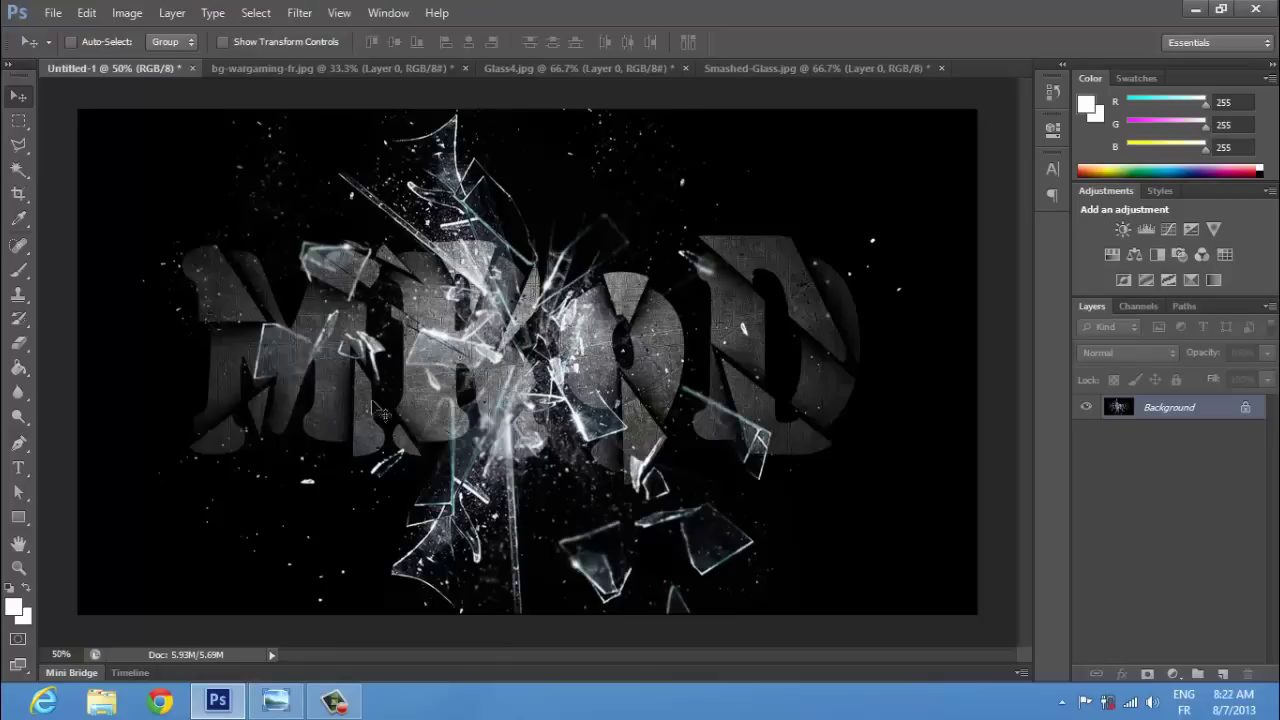
left_click(350, 706)
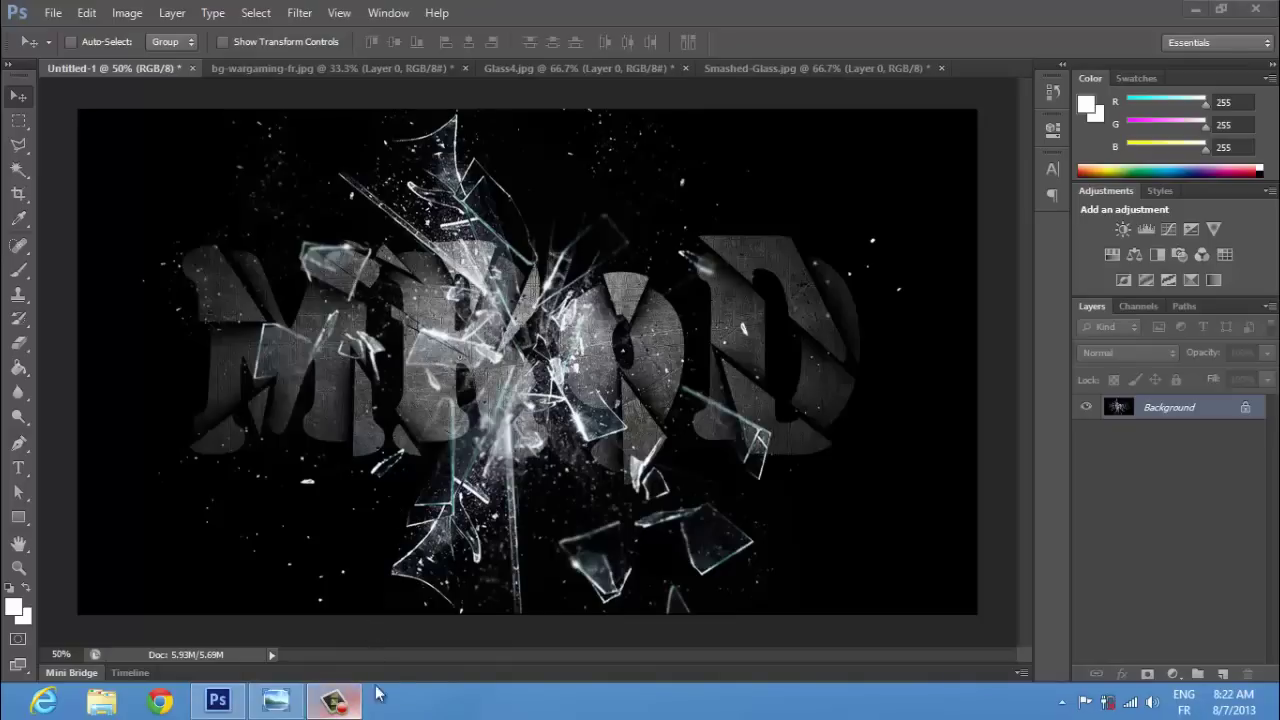